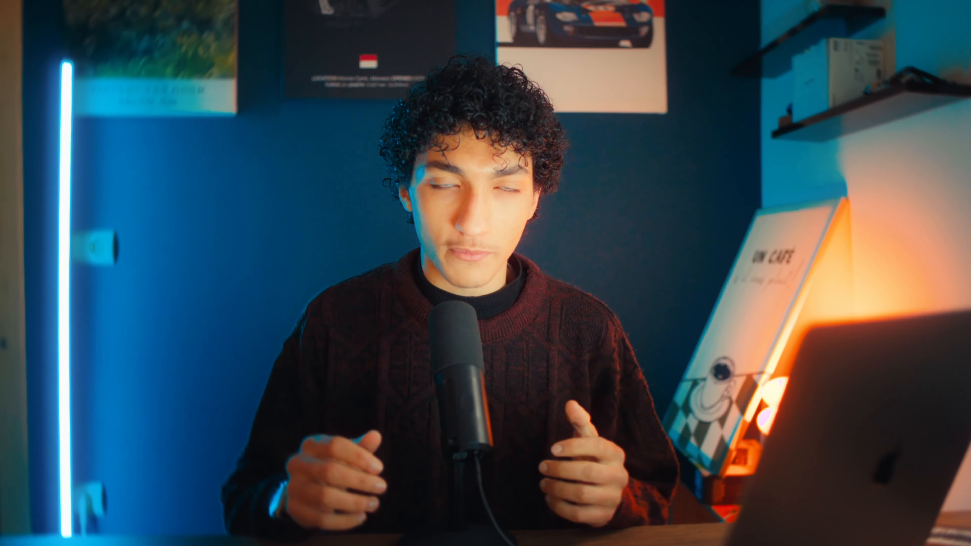
Step: Review today's Completed and Uncompleted tabs of the Good Habits list
drag(380, 191, 747, 189)
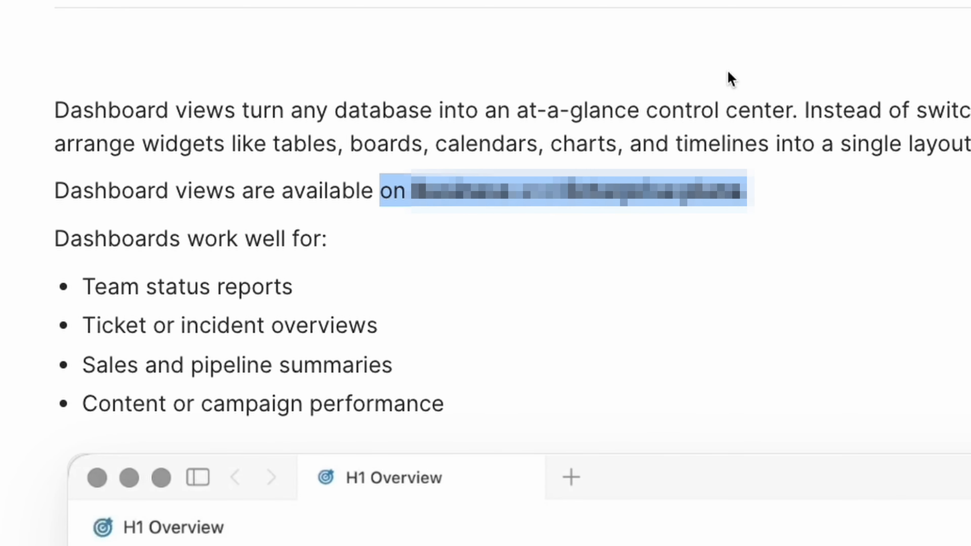
click(769, 68)
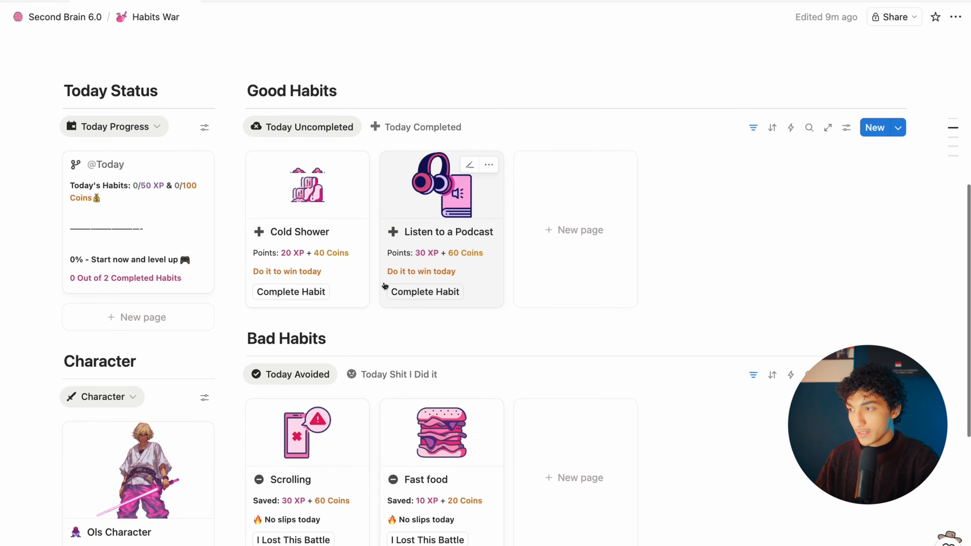
scroll(384, 286, down, 1)
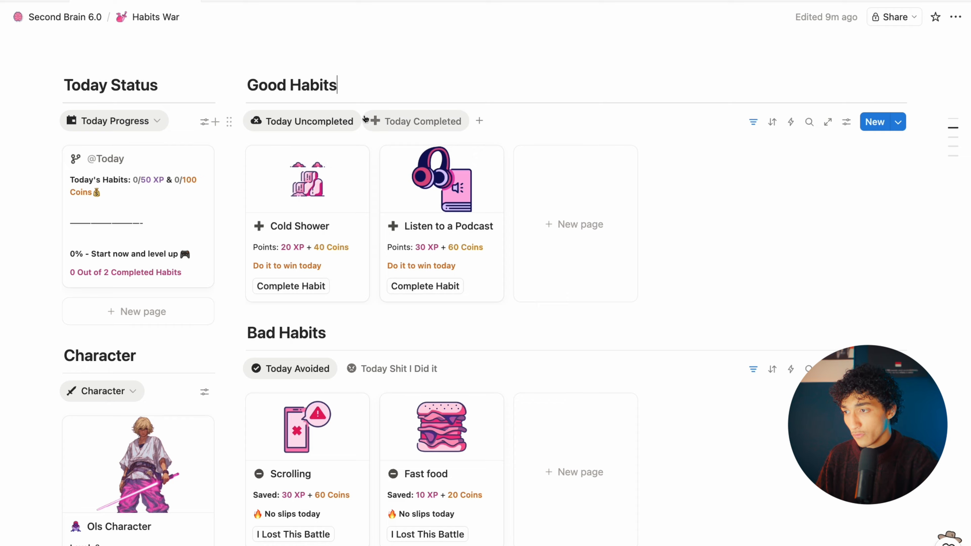
click(404, 120)
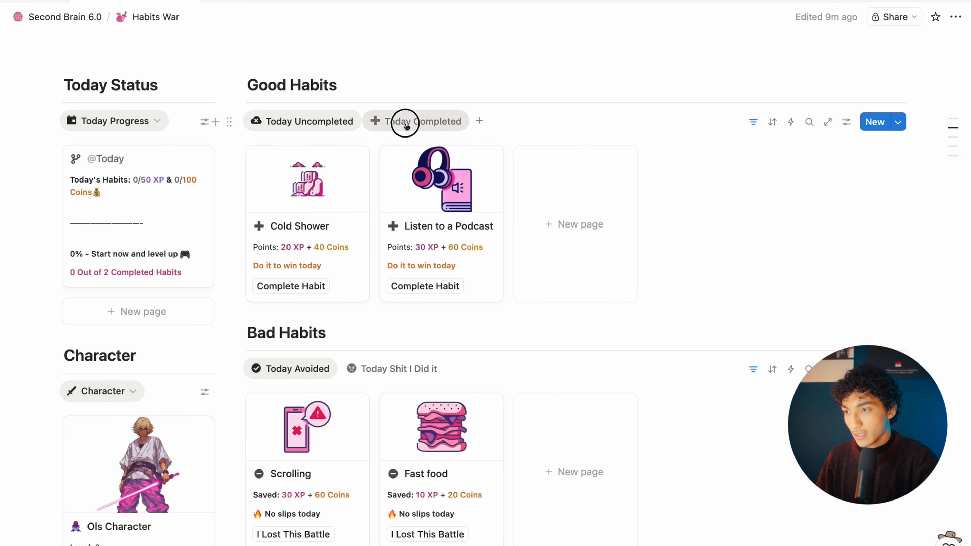
click(335, 121)
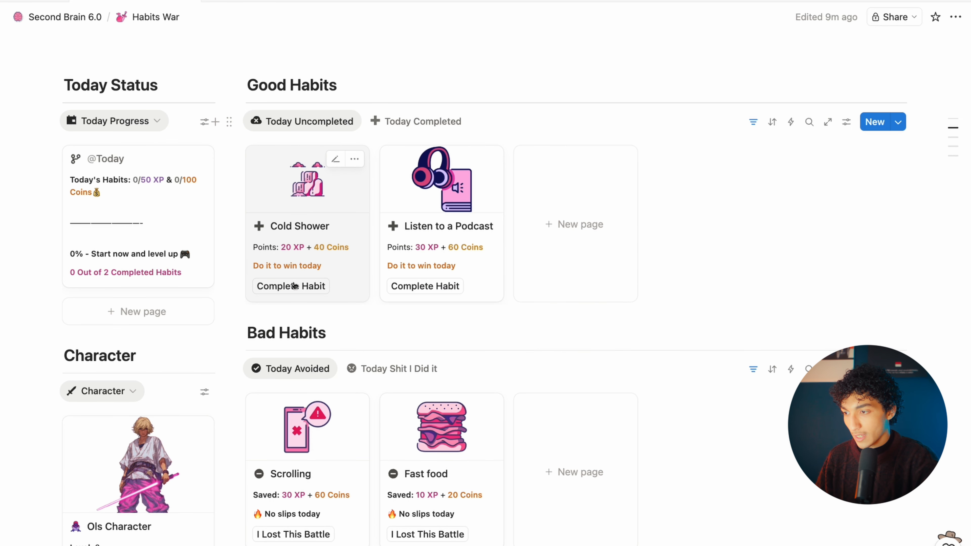
Step: Mark Cold Shower complete and confirm it now appears under Today Completed
click(283, 286)
click(412, 127)
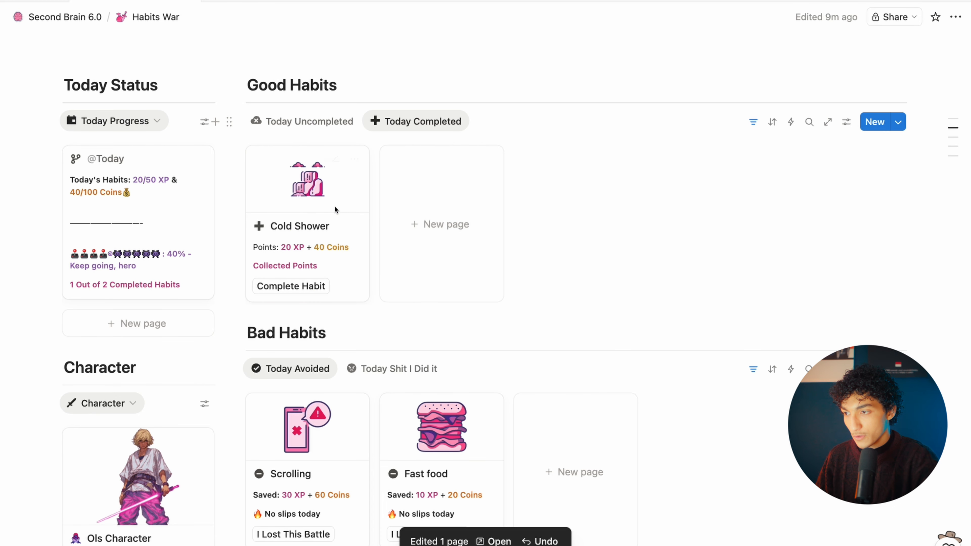
click(327, 130)
scroll(339, 208, down, 4)
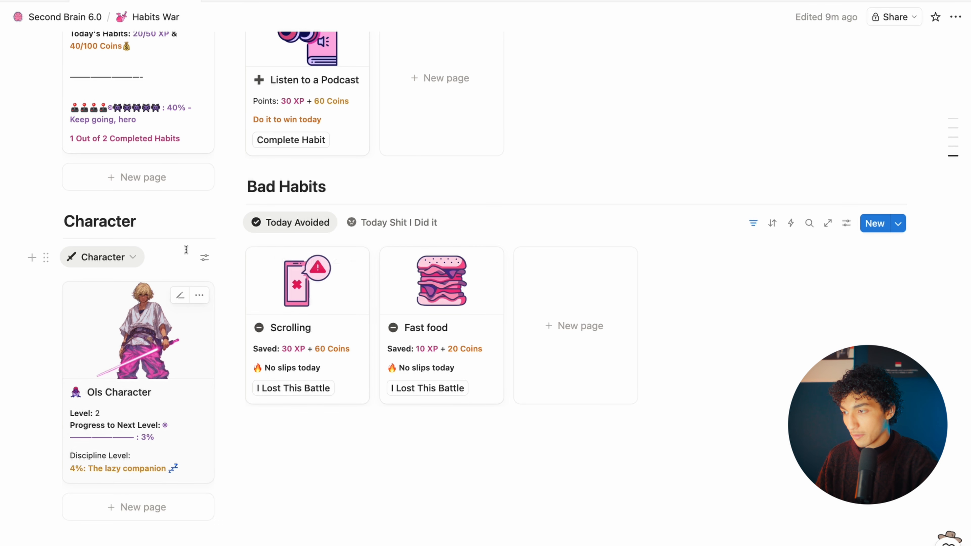
scroll(285, 346, up, 5)
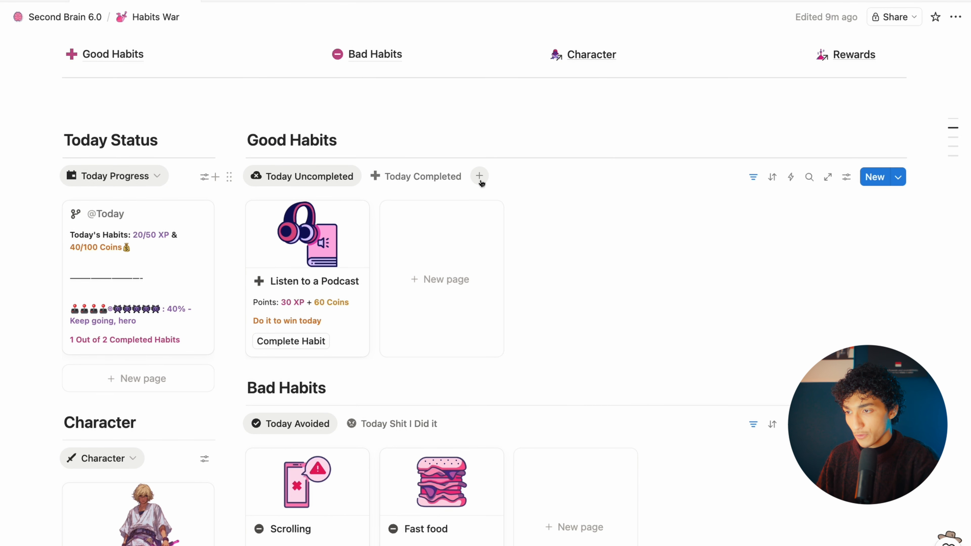
Step: Check the Good Habits view types, then place the cursor on the empty bottom line
click(481, 176)
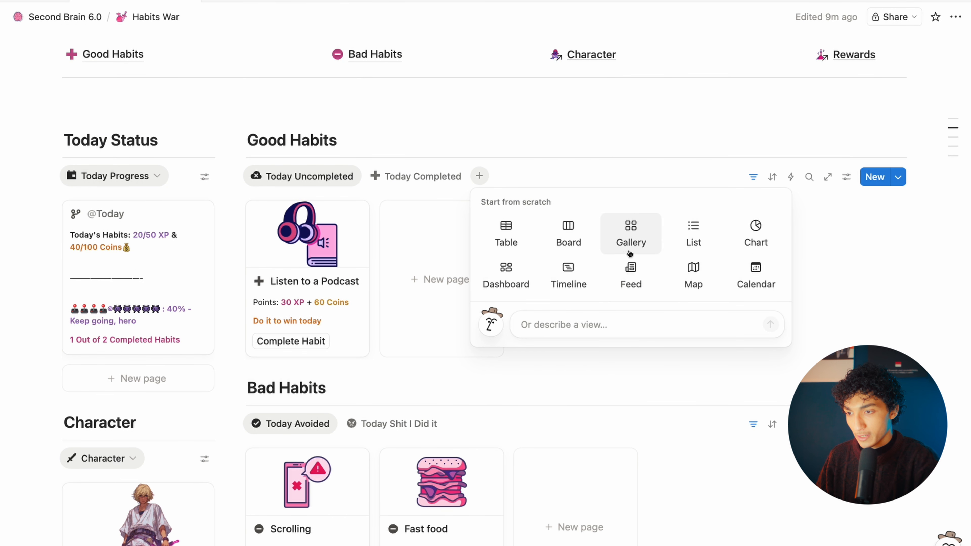
click(467, 168)
scroll(231, 431, down, 10)
click(222, 435)
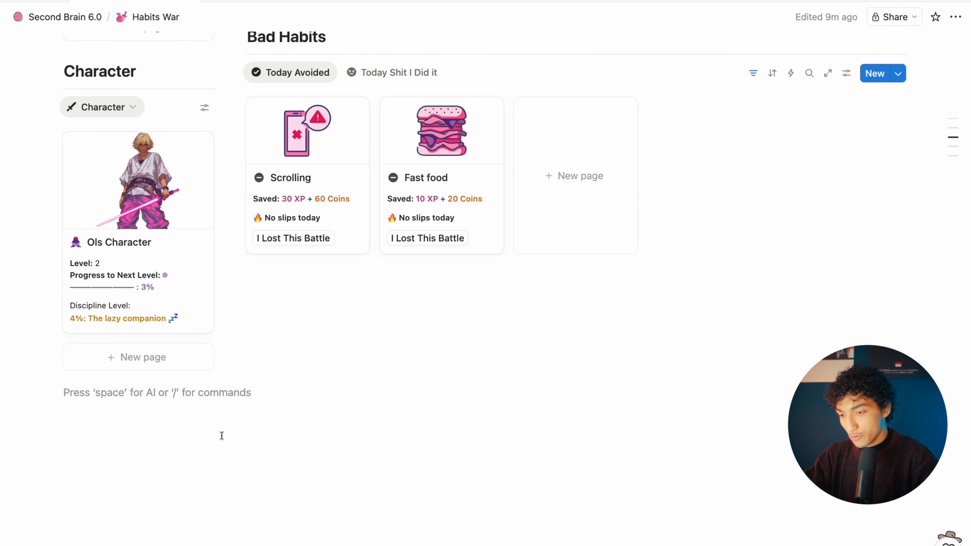
Step: Insert a Dashboard view block with /dash on a new line below the Character section
key(Return)
text(/)
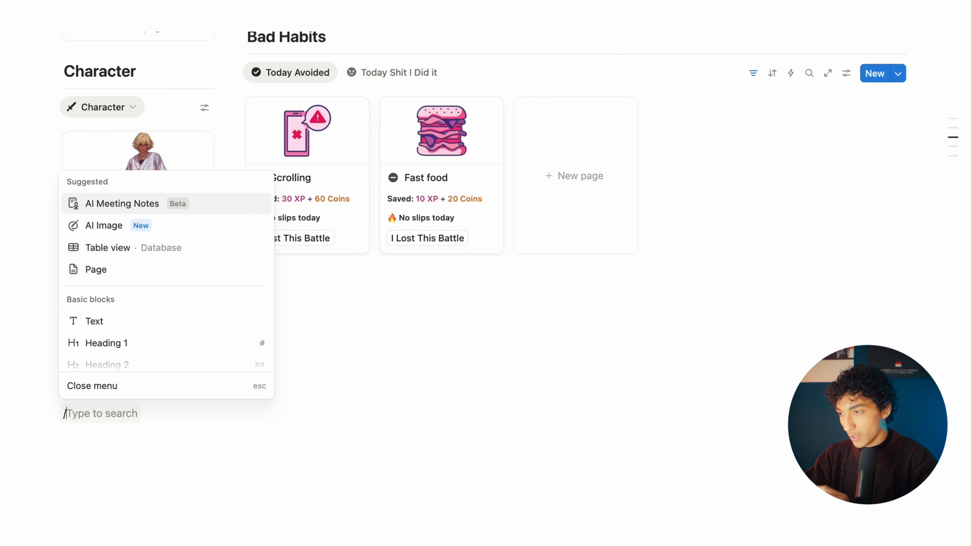
text(dash)
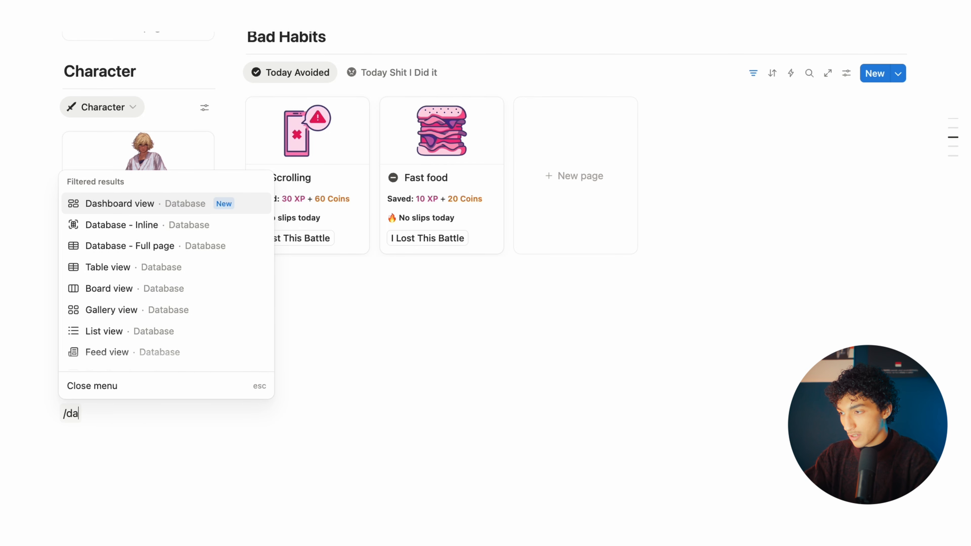
key(Return)
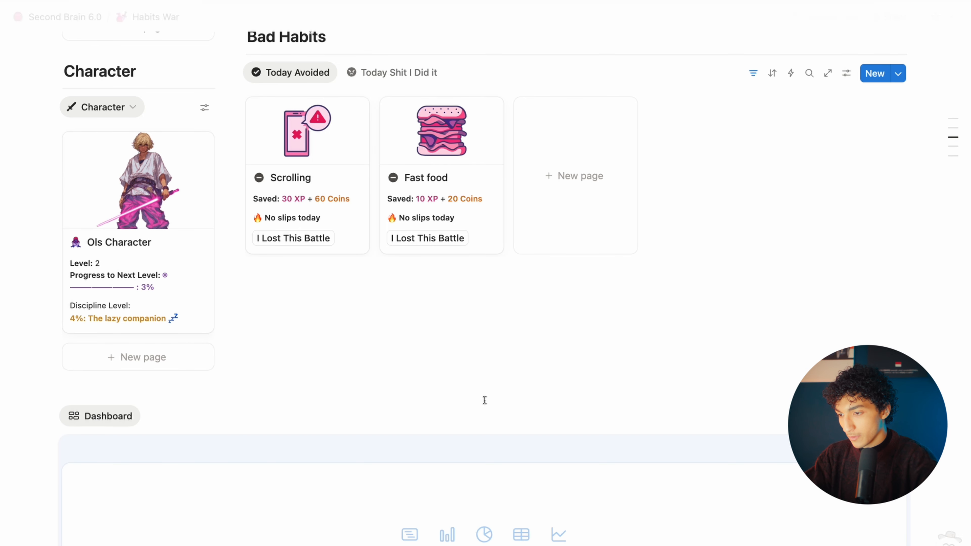
scroll(482, 401, down, 4)
scroll(485, 402, up, 9)
scroll(323, 248, up, 5)
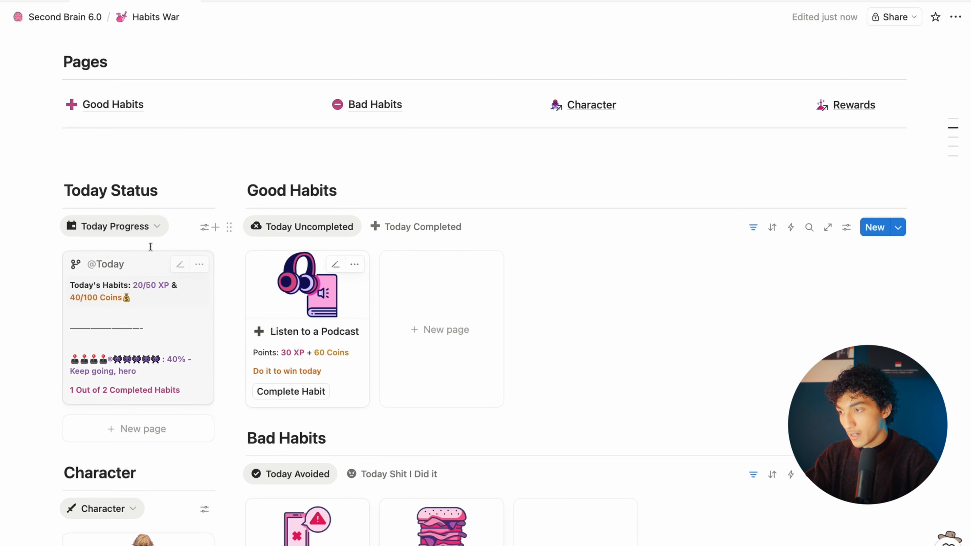
scroll(141, 365, down, 12)
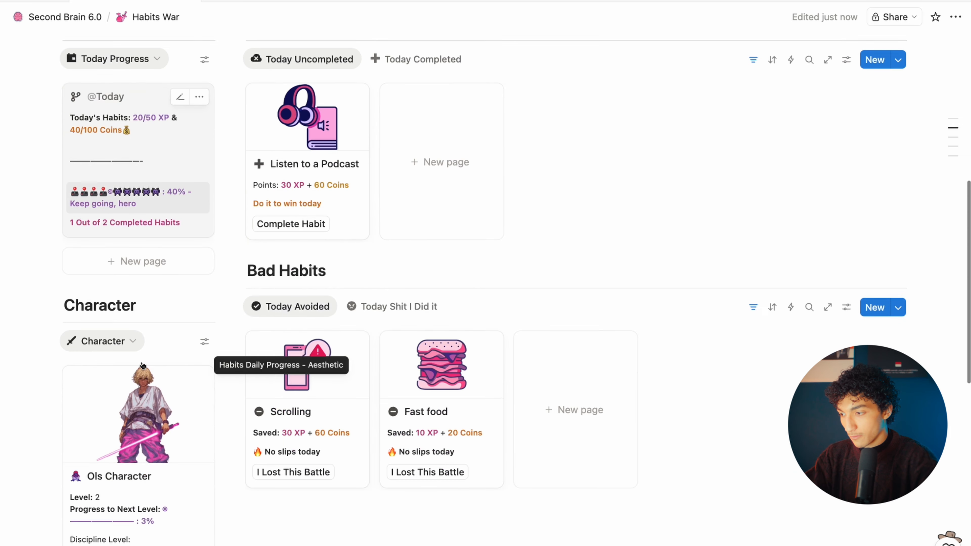
Step: Add a first widget showing the Good Habits (GM) Today view
scroll(306, 344, down, 2)
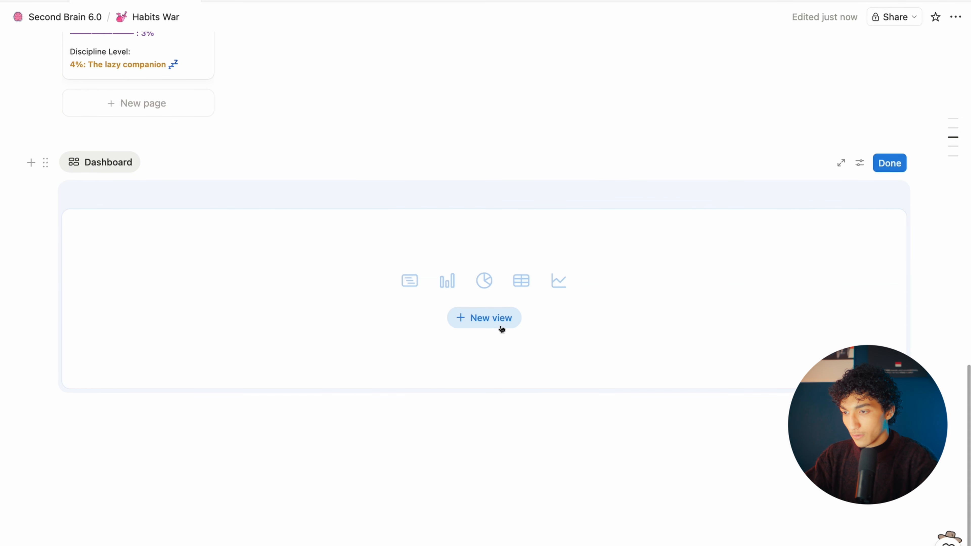
click(484, 317)
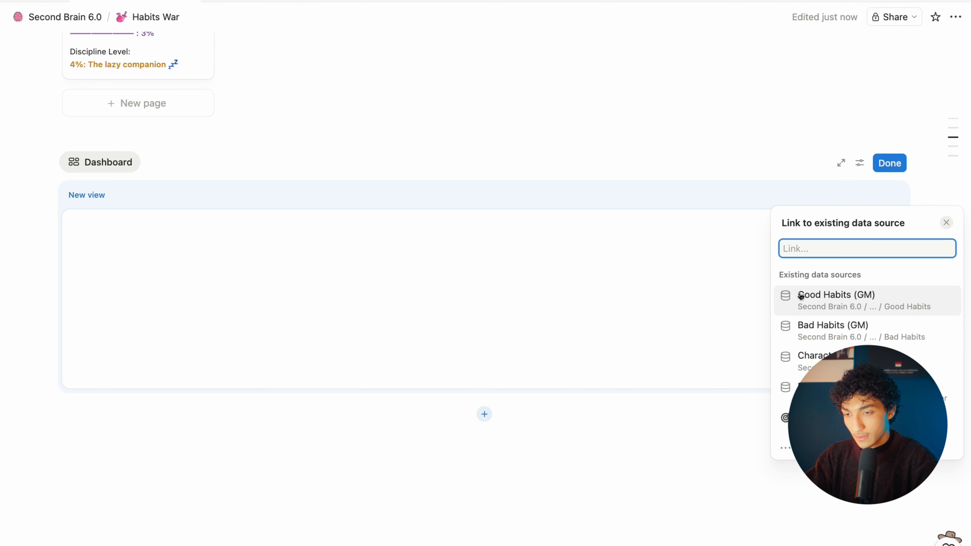
click(800, 296)
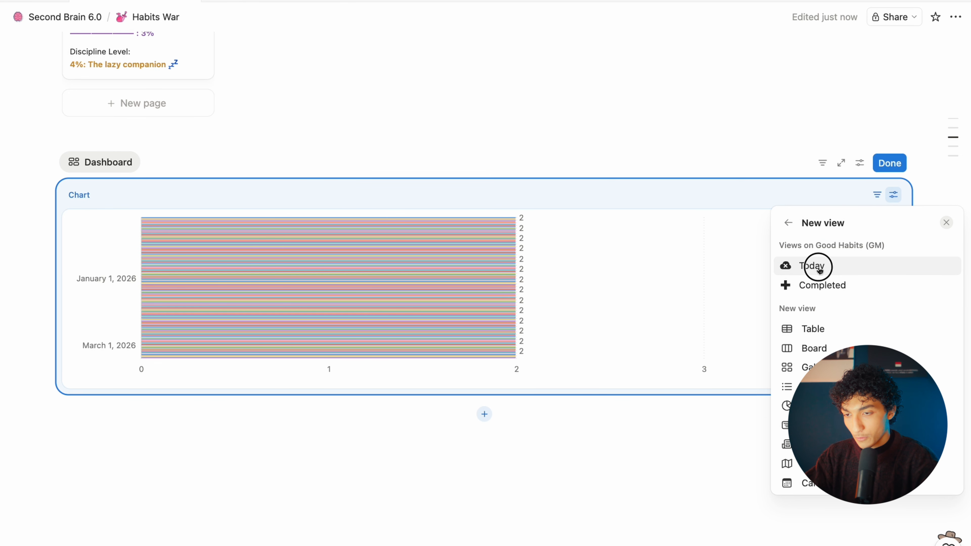
click(817, 267)
click(609, 290)
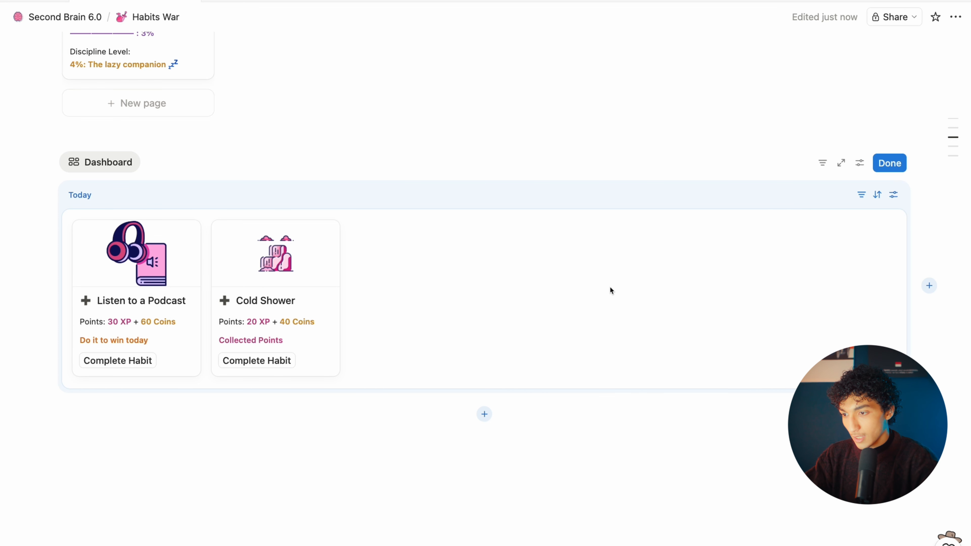
click(487, 411)
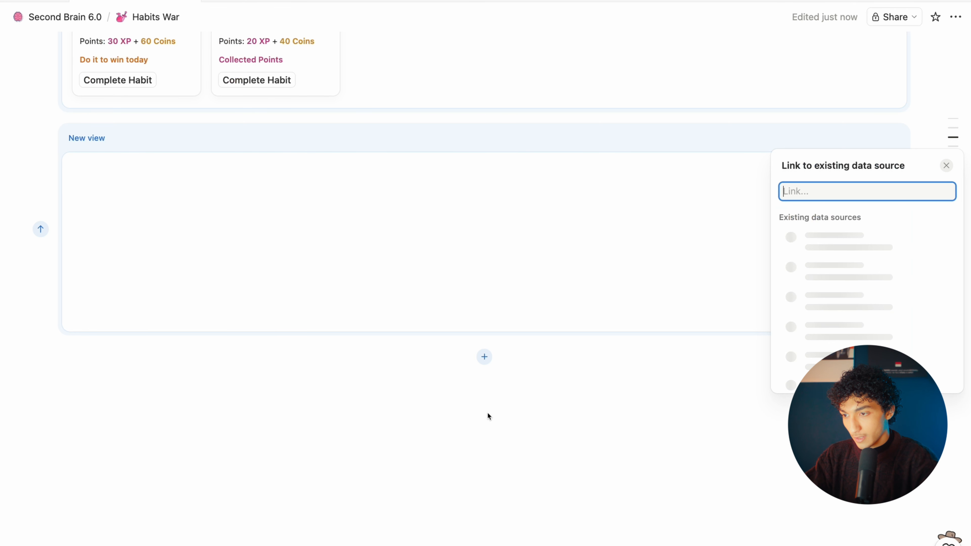
click(581, 274)
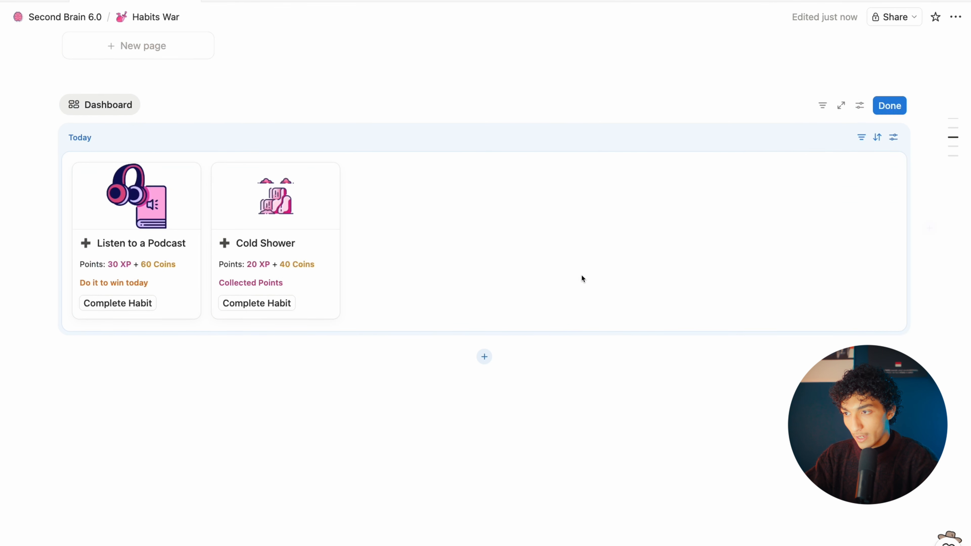
scroll(569, 283, up, 3)
scroll(518, 451, down, 2)
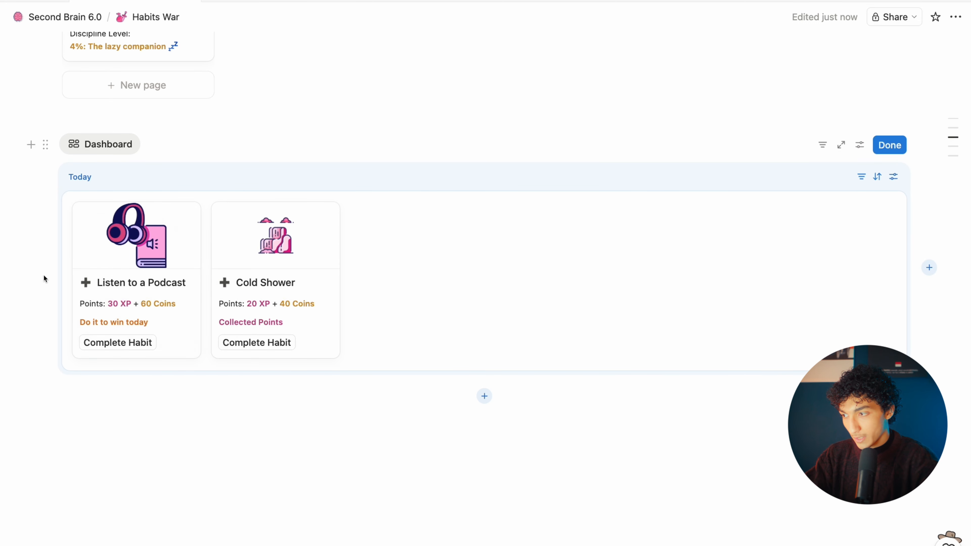
scroll(928, 272, down, 2)
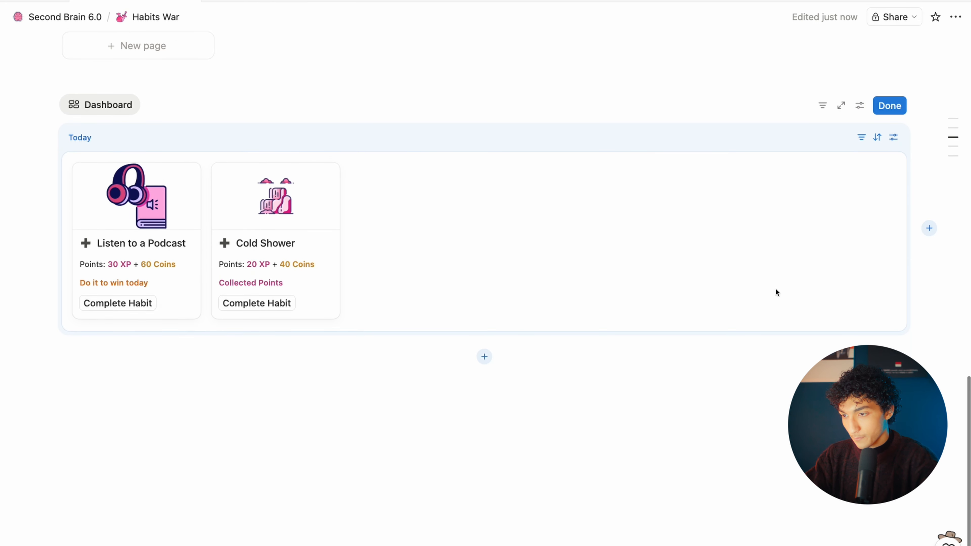
Step: Add a Bad Habits (GM) Today widget below it
click(484, 500)
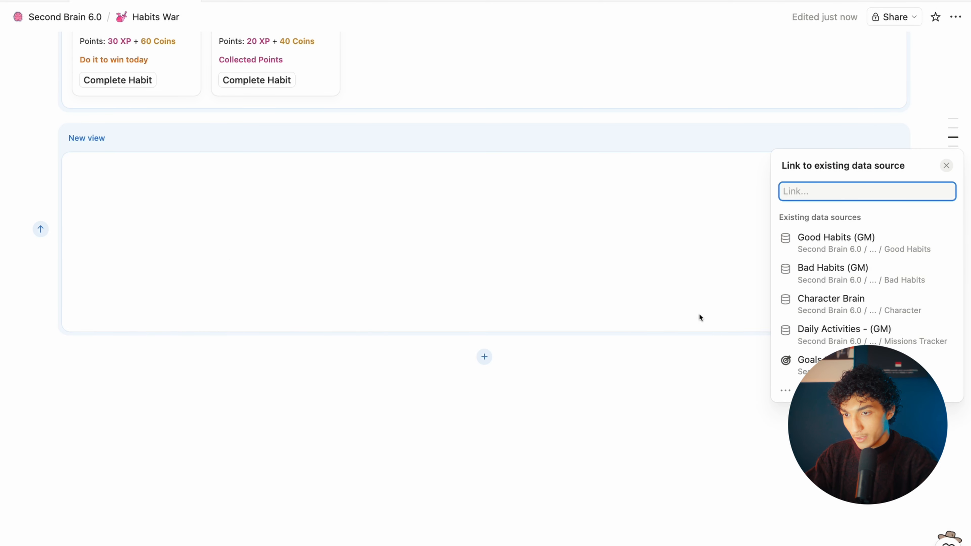
click(833, 274)
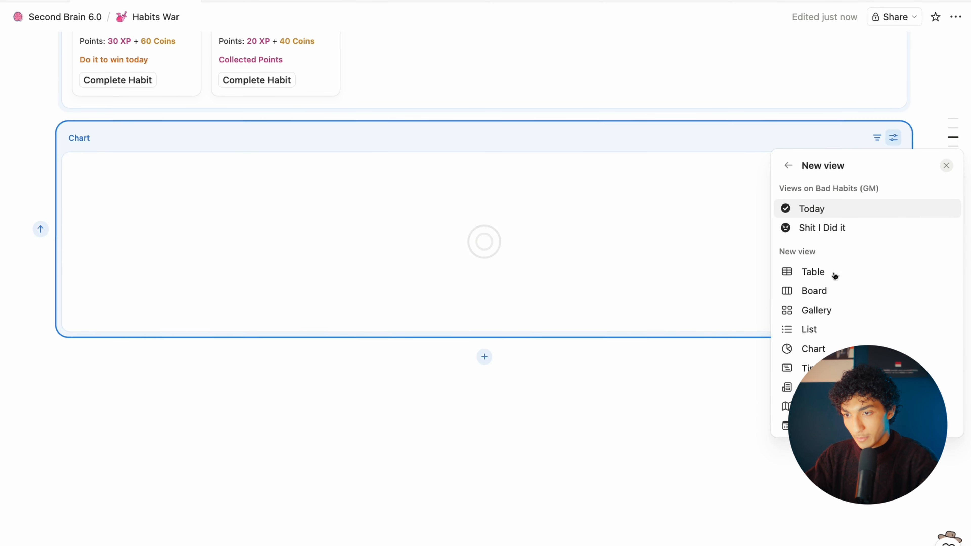
click(830, 210)
click(477, 365)
Step: Add the Character Brain Character card and the Daily Activities Today view below
click(484, 359)
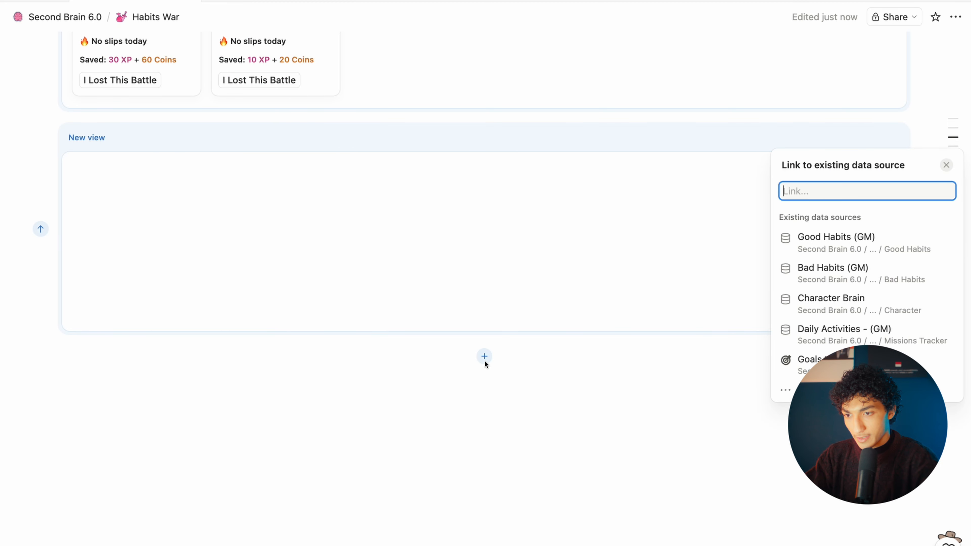
click(832, 304)
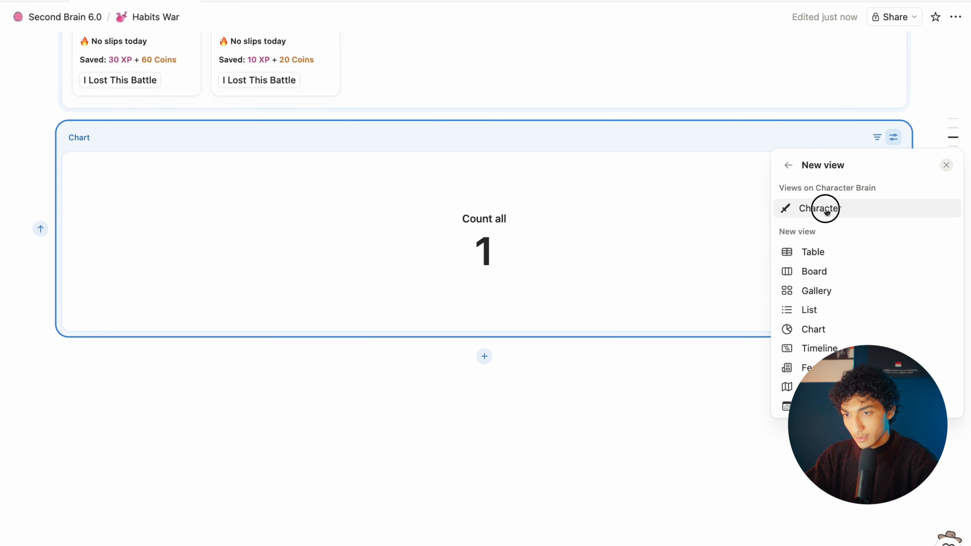
click(558, 352)
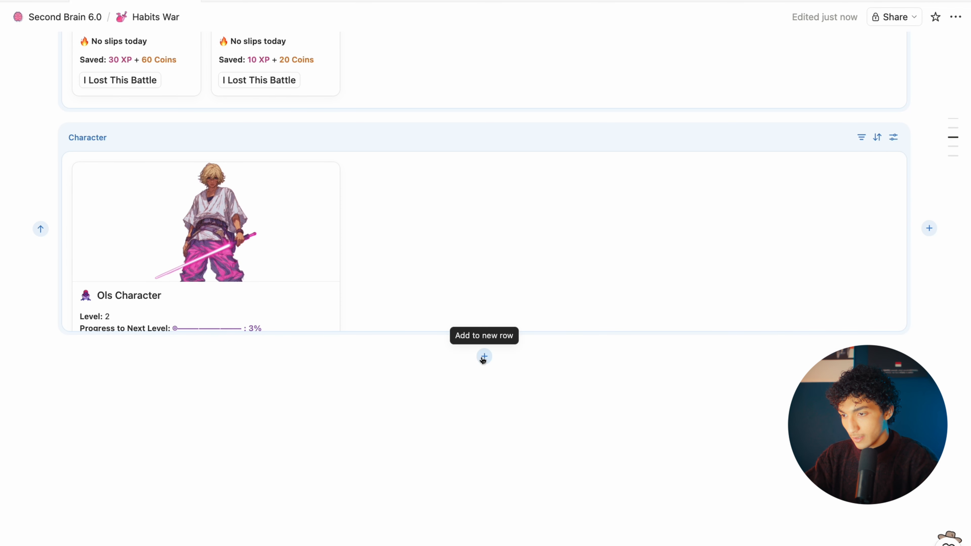
click(483, 357)
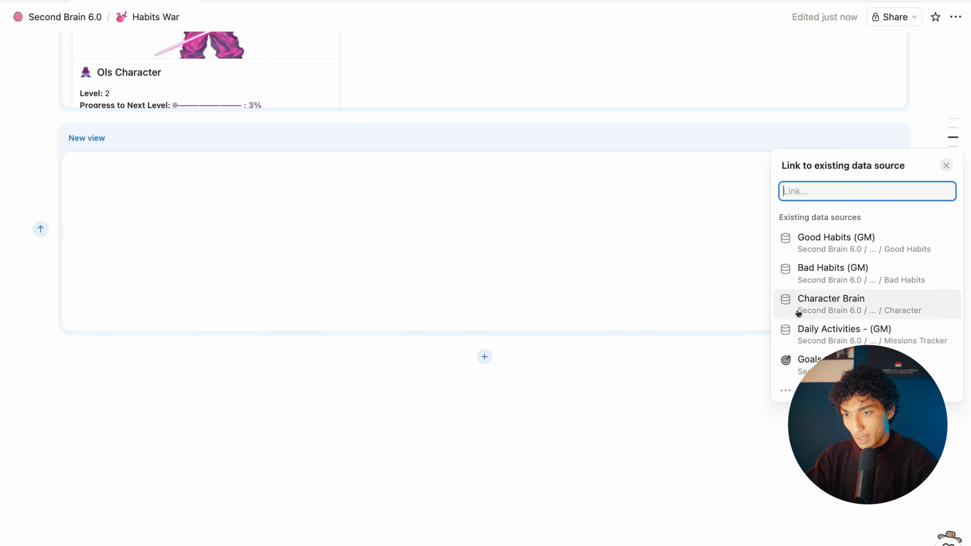
click(824, 330)
click(810, 240)
scroll(550, 279, up, 5)
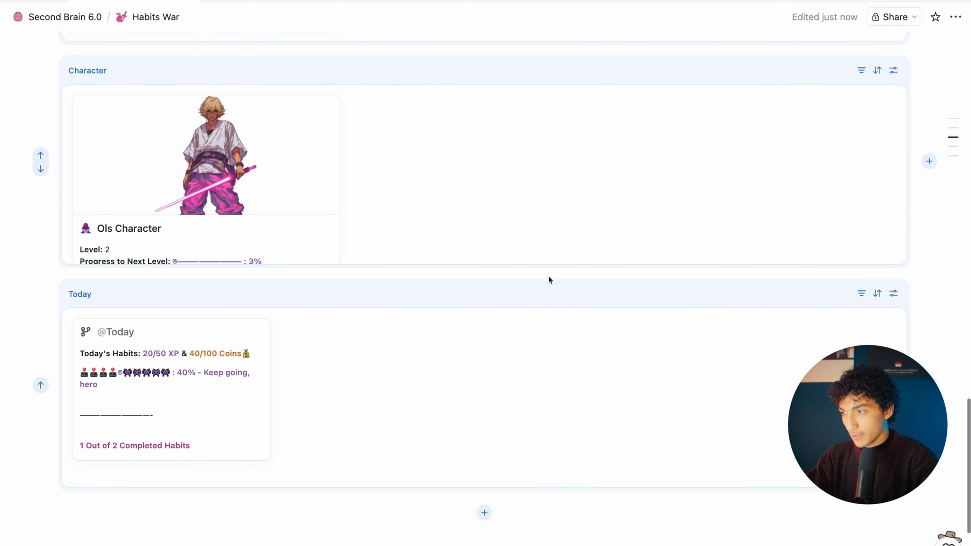
scroll(548, 275, up, 10)
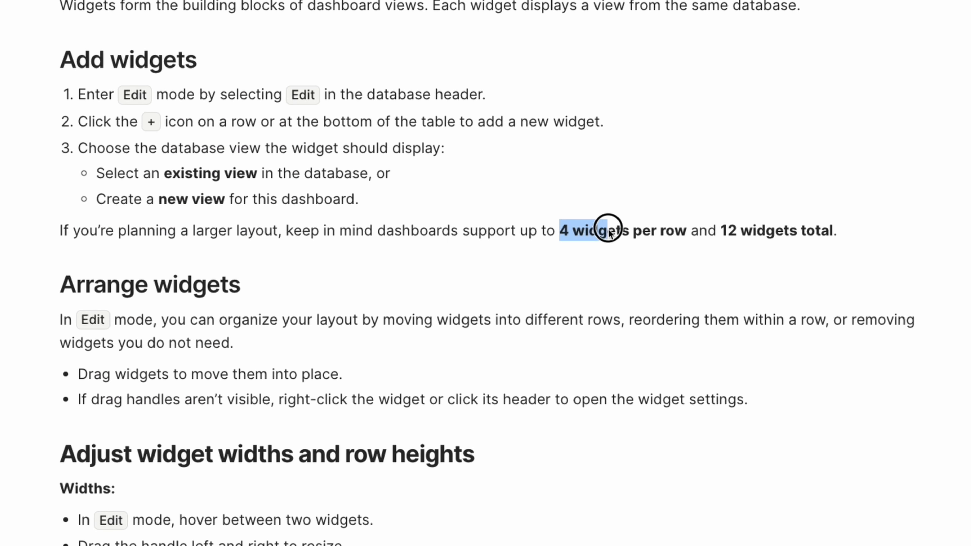
Step: Highlight the help article's limits of 4 widgets per row and 12 widgets total
drag(611, 225, 884, 238)
click(729, 232)
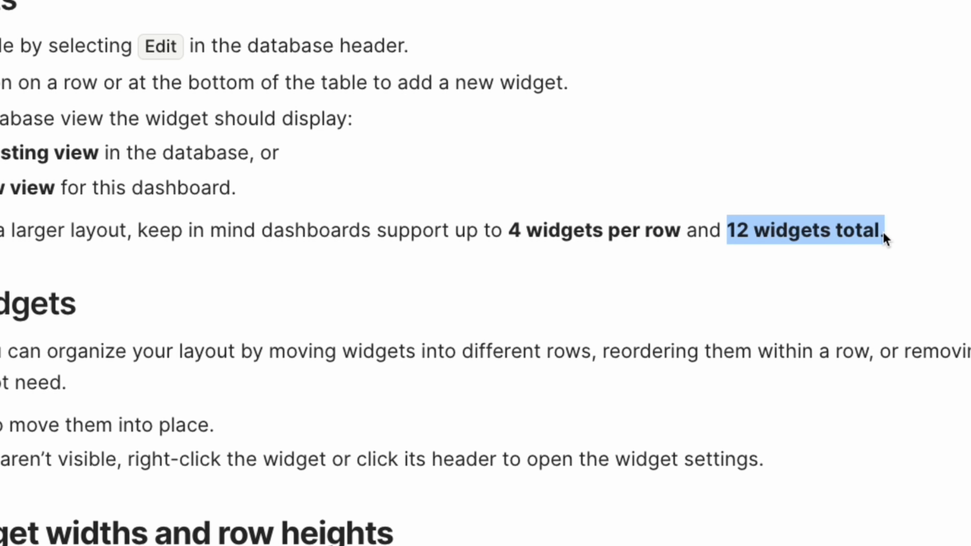
click(883, 237)
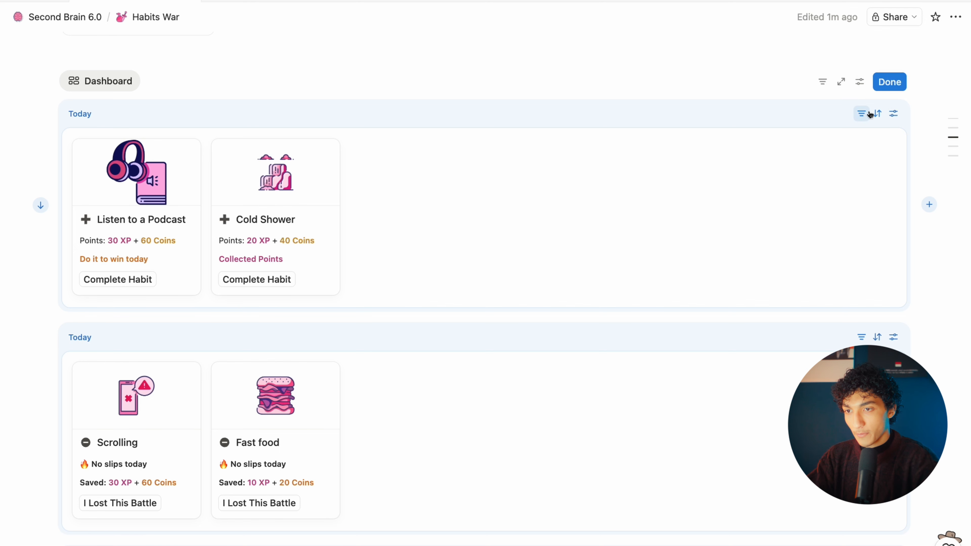
Step: Remove the date rule from the Good Habits Today view's filter
click(861, 113)
click(829, 166)
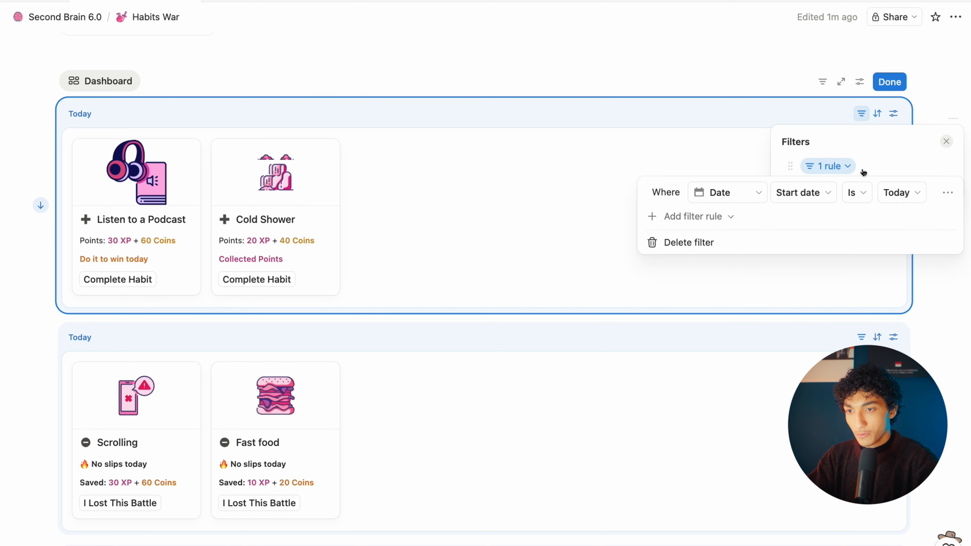
click(947, 192)
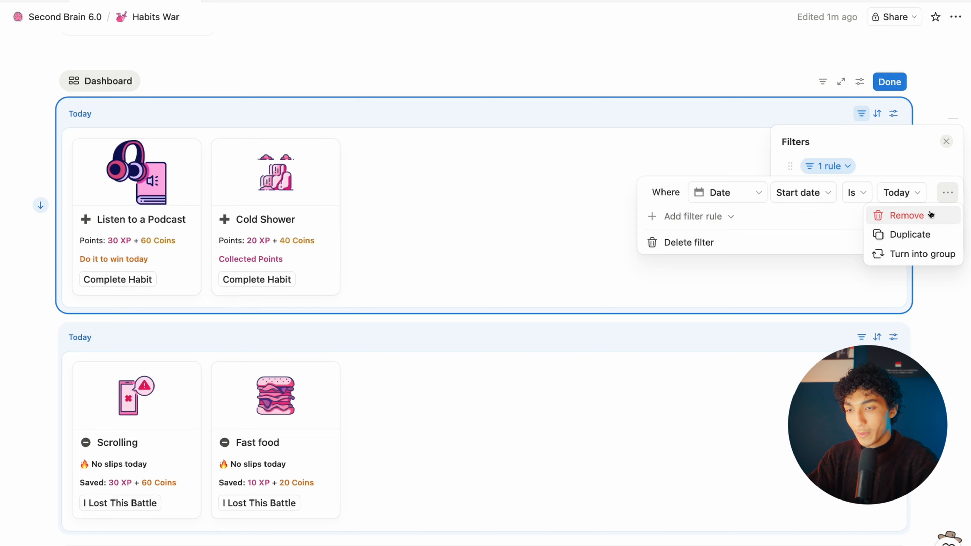
click(929, 215)
click(944, 140)
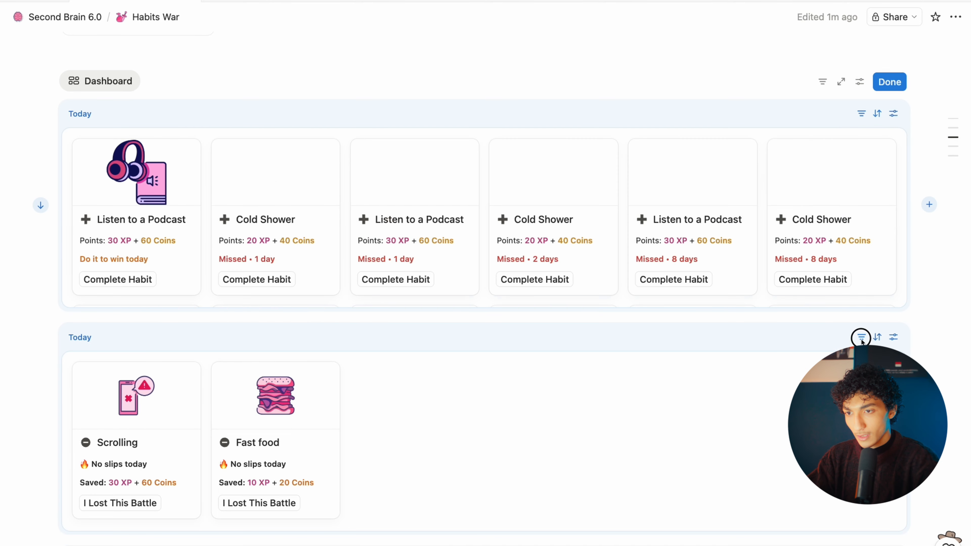
scroll(861, 341, down, 8)
scroll(863, 268, up, 3)
Step: Remove both the Date and Checked rules from the Bad Habits Today view's filter
click(861, 151)
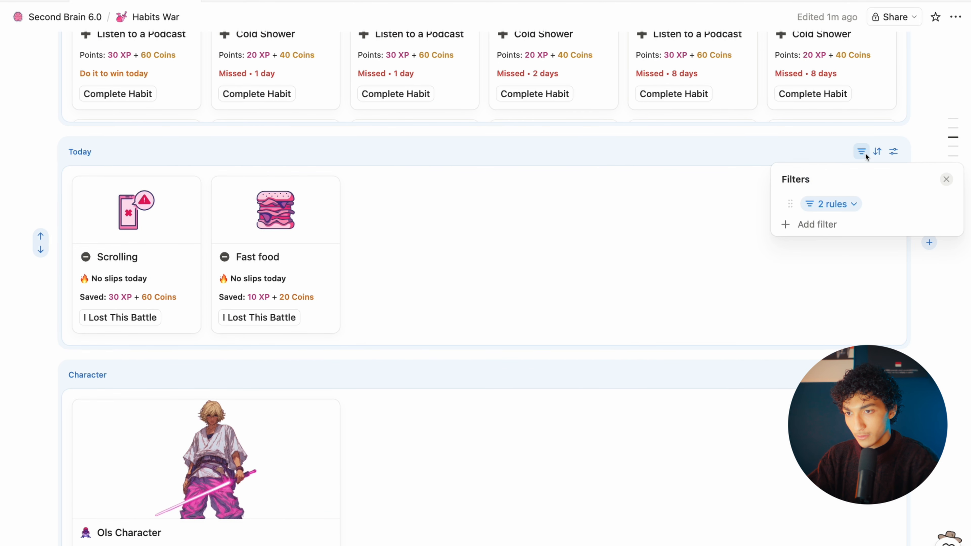
click(831, 204)
click(947, 255)
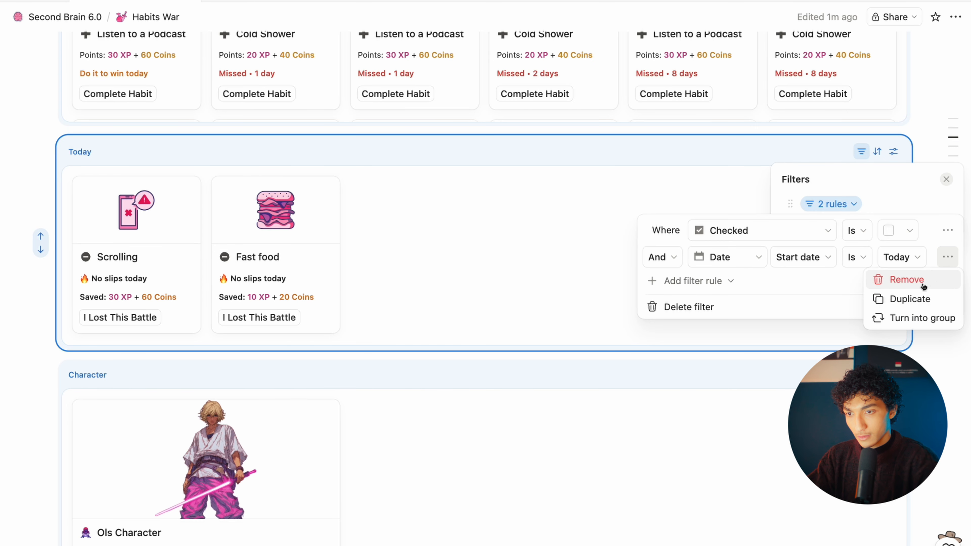
click(909, 284)
click(943, 231)
click(907, 253)
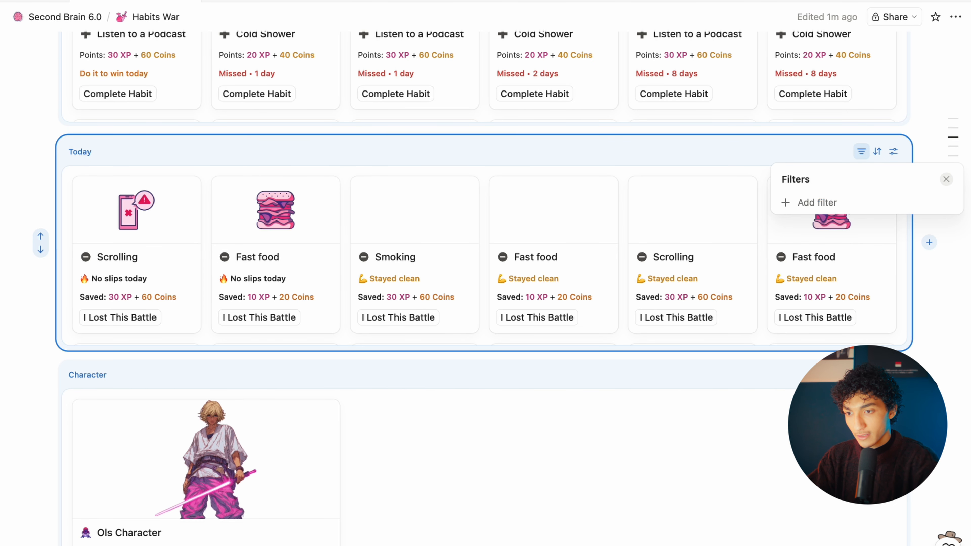
scroll(858, 341, down, 10)
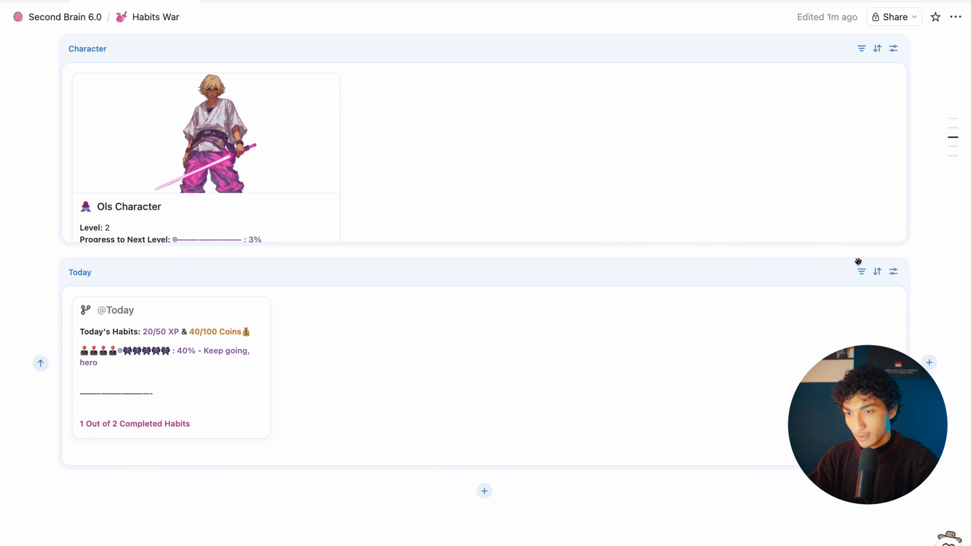
Step: Inspect the Daily Activities Mission Date filter options and leave it unchanged
click(860, 272)
click(912, 323)
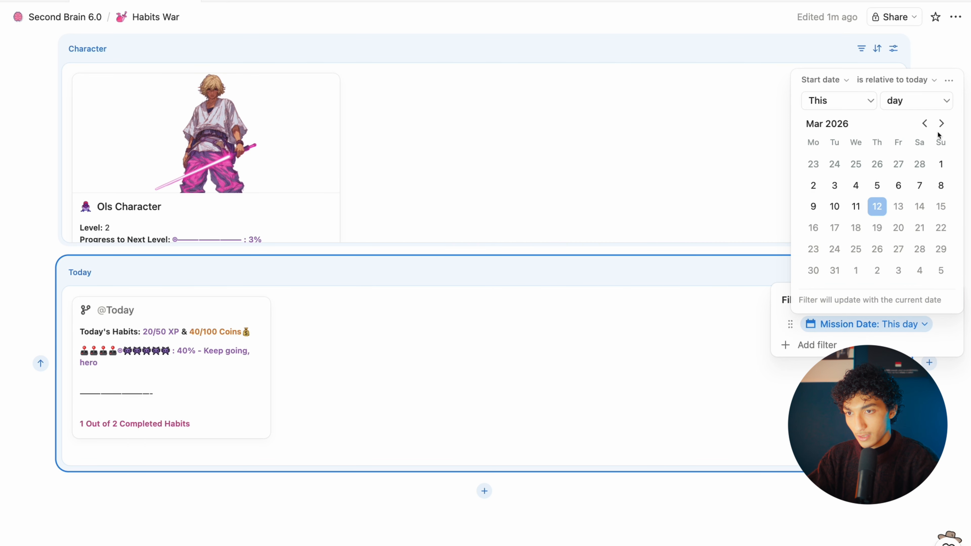
click(948, 82)
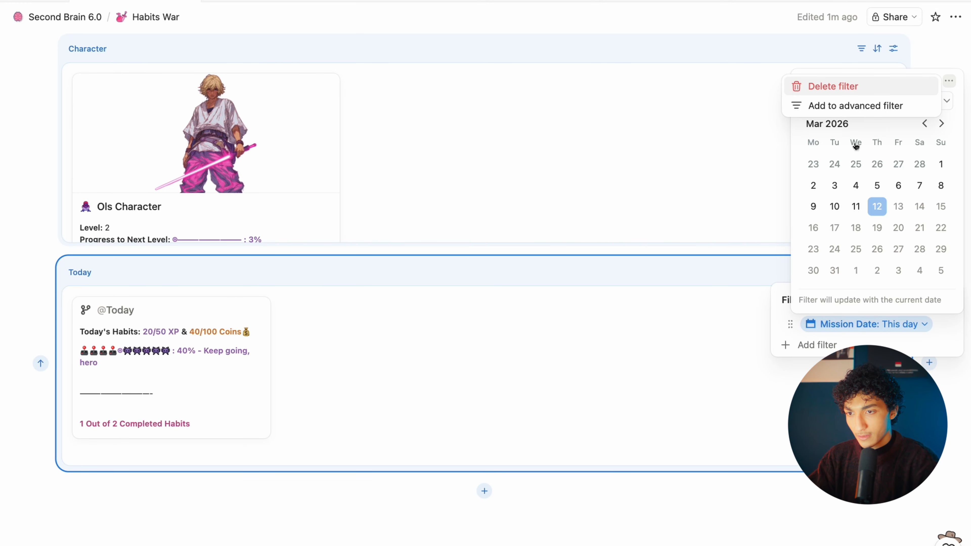
key(Escape)
key(Escape)
scroll(922, 326, up, 10)
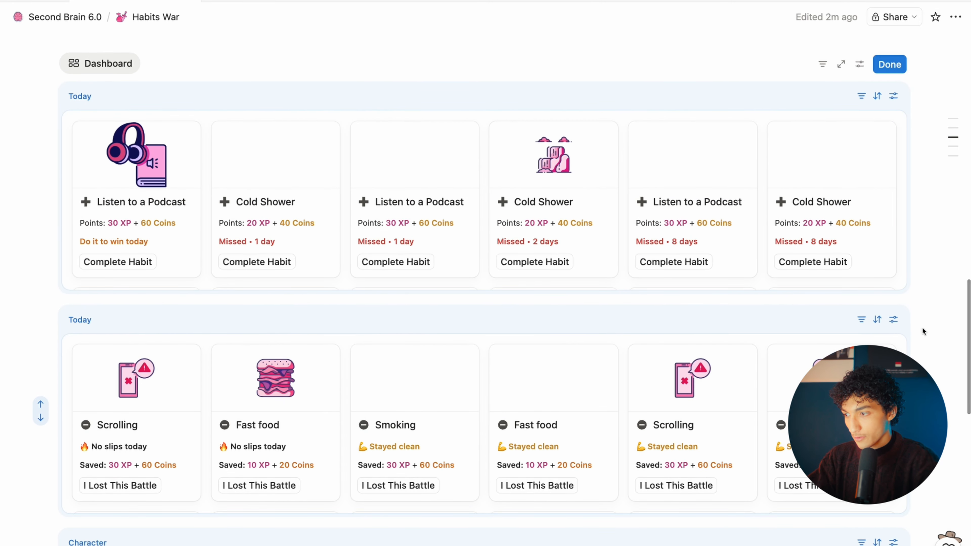
scroll(922, 326, up, 15)
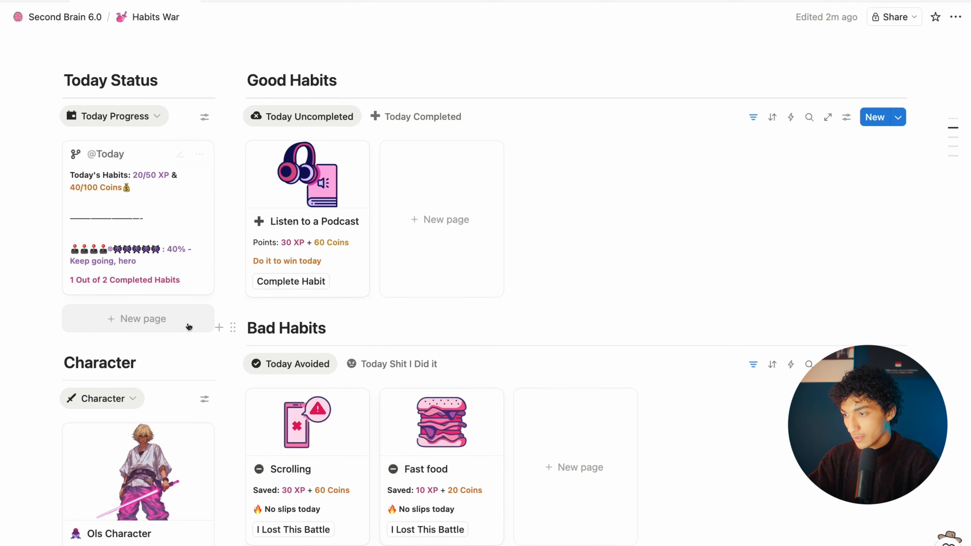
scroll(190, 323, down, 10)
scroll(187, 324, down, 1)
scroll(187, 325, up, 1)
scroll(142, 437, down, 3)
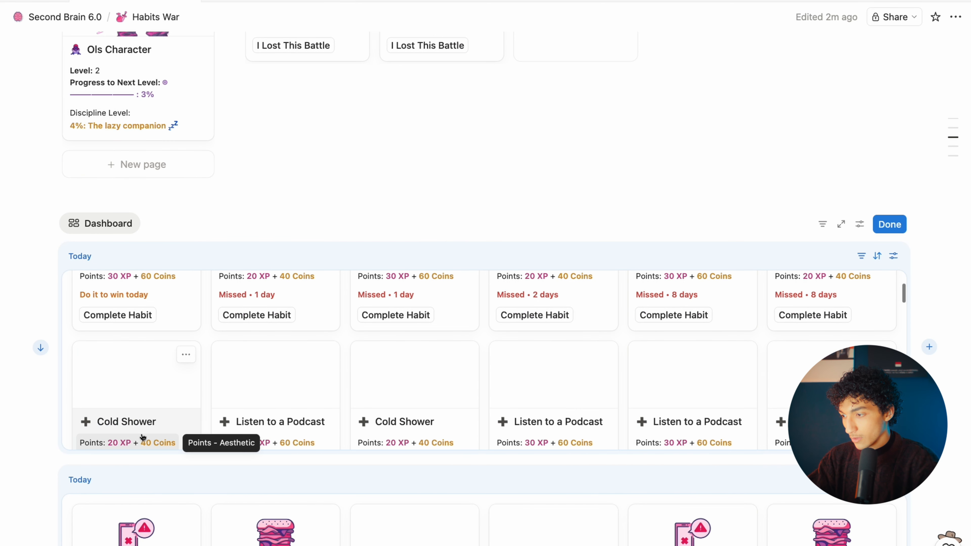
scroll(95, 462, down, 4)
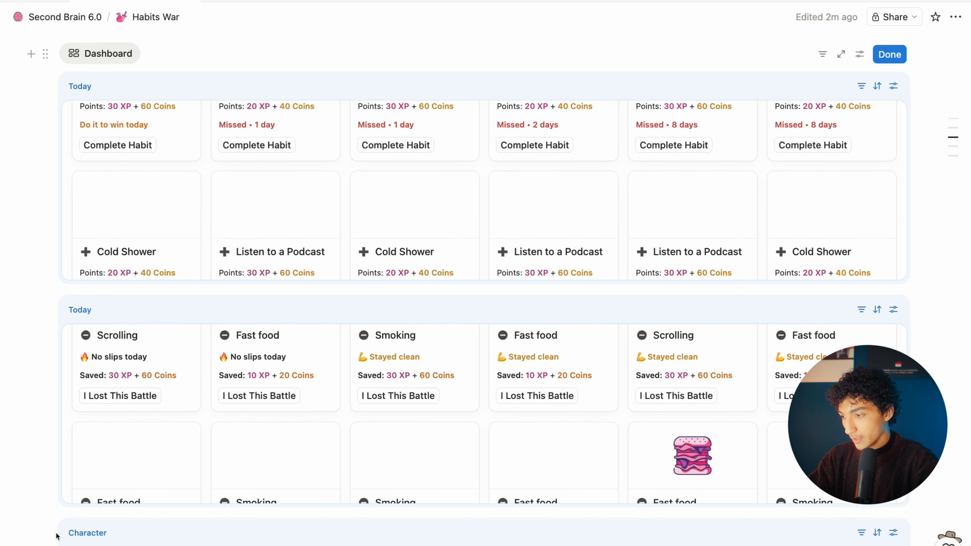
scroll(72, 529, down, 4)
drag(87, 399, 54, 255)
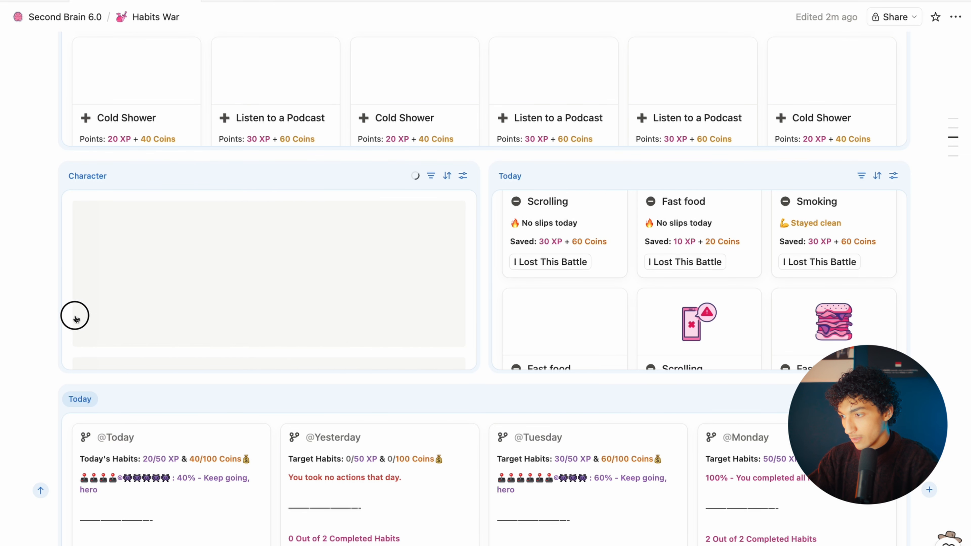
scroll(80, 404, up, 4)
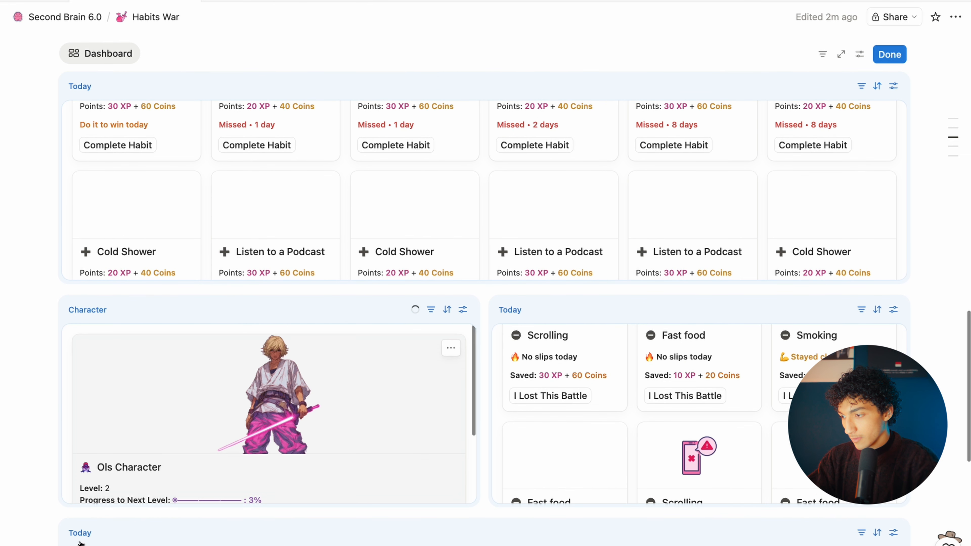
drag(76, 532, 73, 229)
scroll(486, 290, up, 3)
Step: Narrow the left column in both rows and make the second row taller
drag(486, 290, 271, 291)
scroll(478, 397, down, 3)
drag(485, 408, 275, 390)
scroll(410, 376, down, 3)
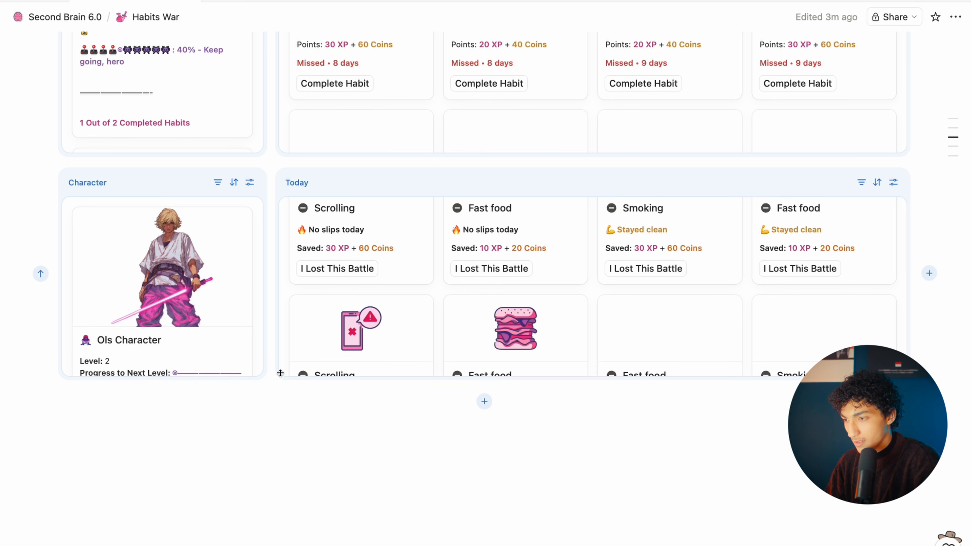
drag(283, 373, 281, 500)
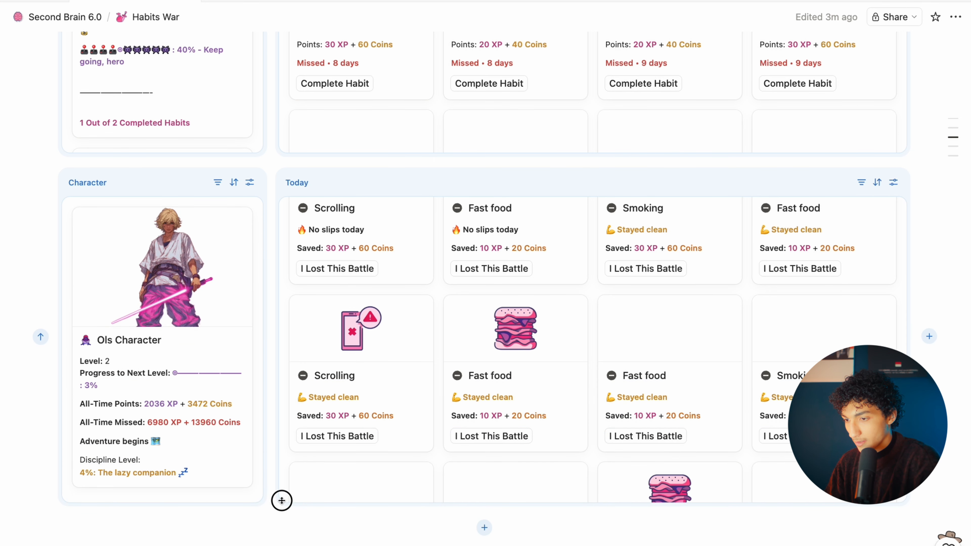
scroll(476, 395, up, 6)
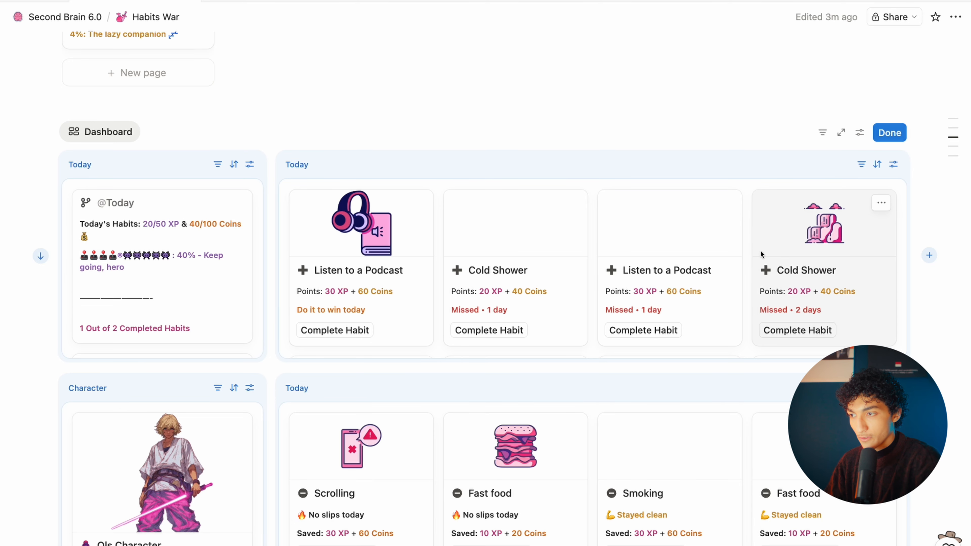
Step: Rename the upper Today view 'Good Habits' and the lower one 'Bad Habits' in View settings
click(898, 170)
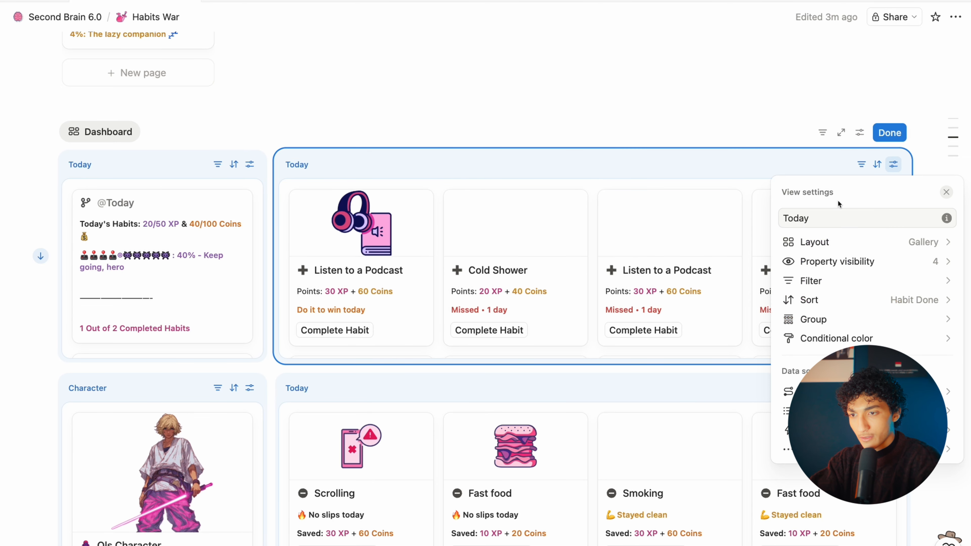
double_click(819, 211)
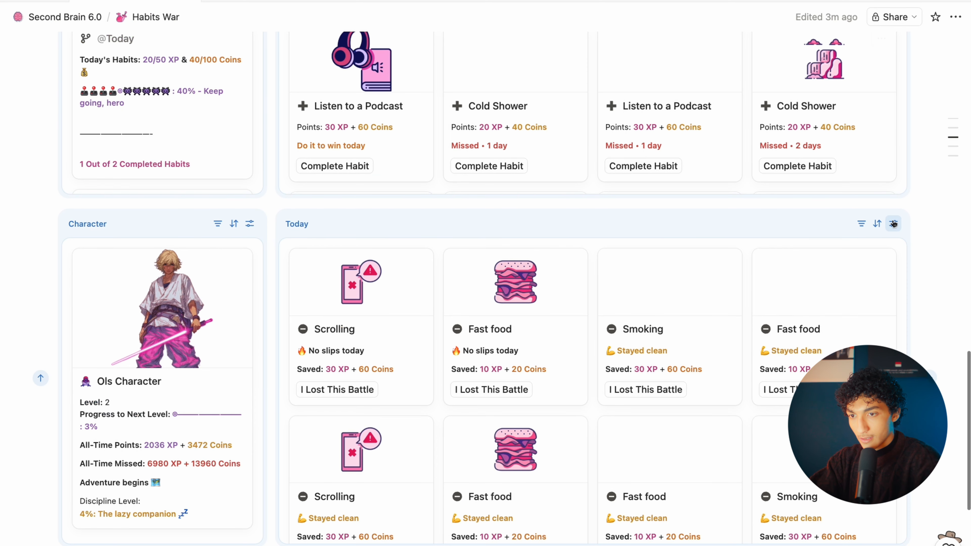
click(893, 224)
double_click(811, 274)
text(Bad Habits)
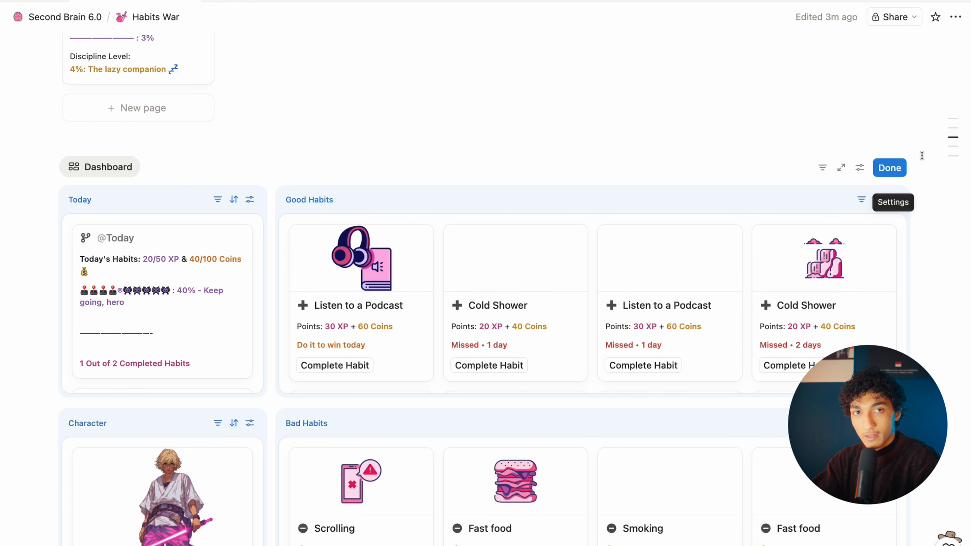
click(821, 168)
click(824, 168)
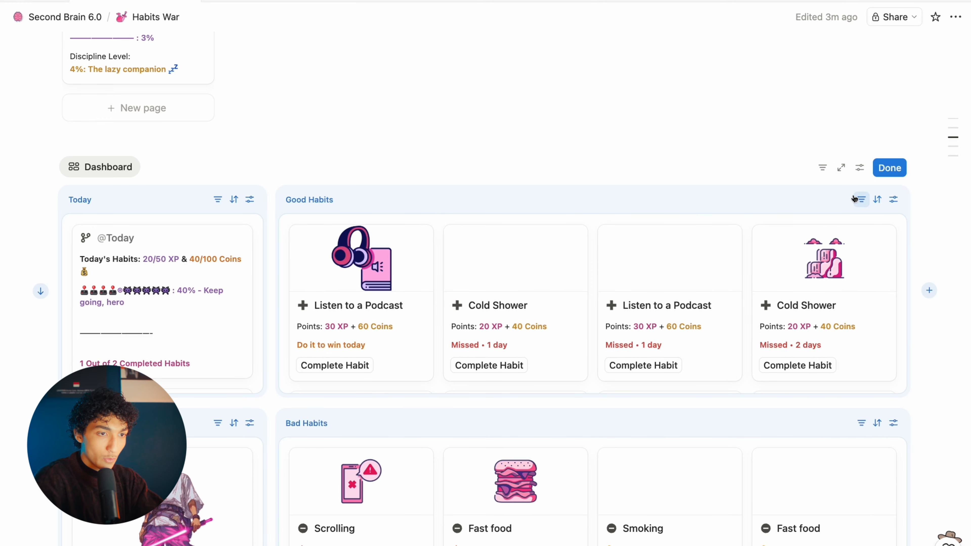
Step: Start a dashboard-wide filter on the Good Habits Date property
click(822, 168)
click(816, 432)
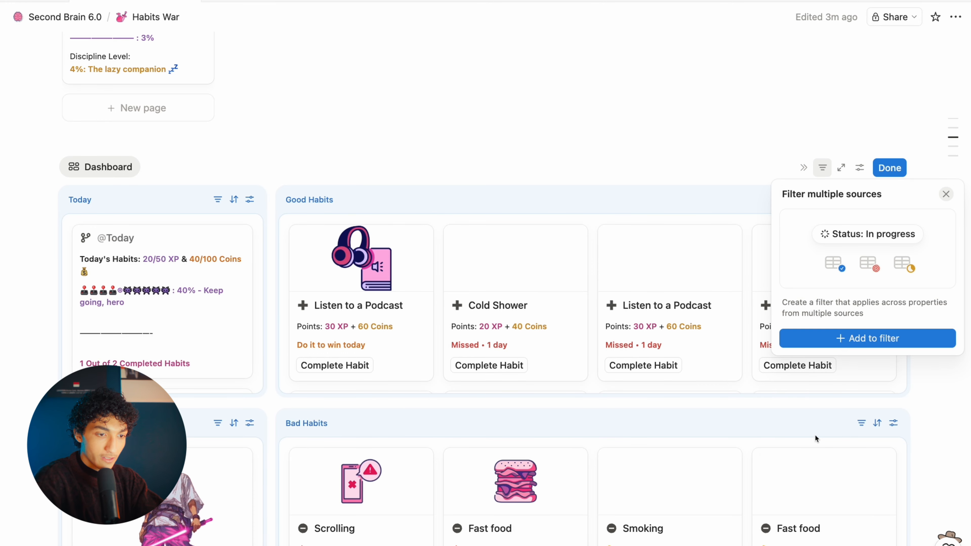
click(843, 338)
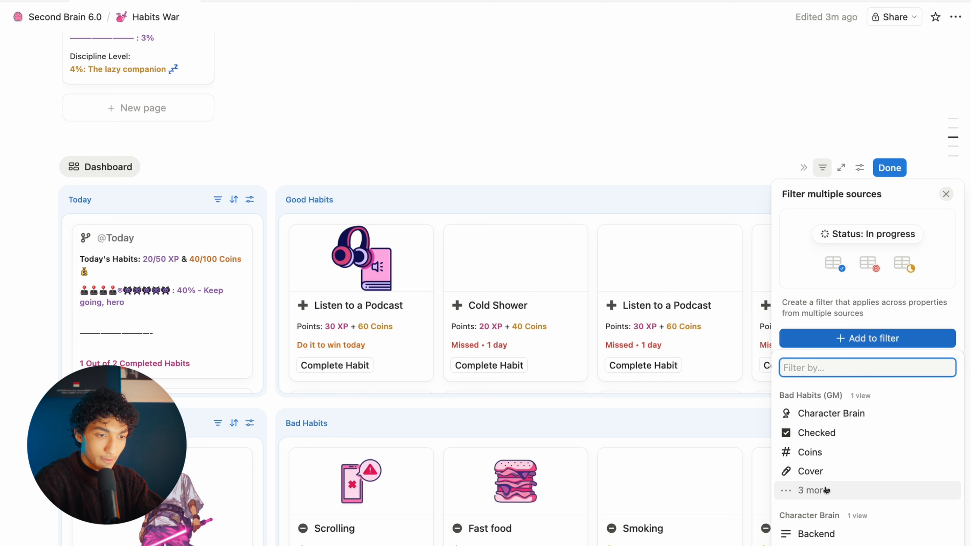
scroll(829, 489, down, 2)
scroll(831, 515, down, 2)
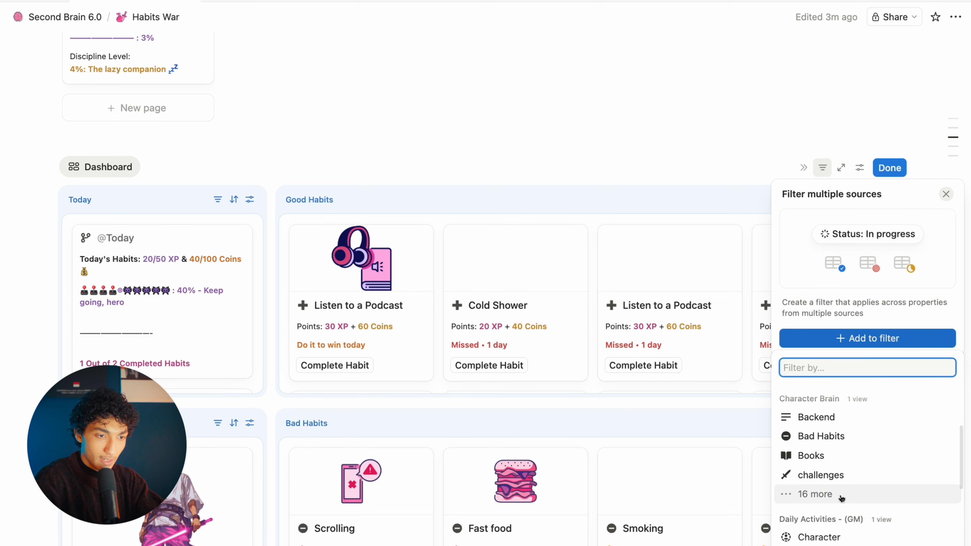
scroll(838, 501, down, 2)
scroll(840, 498, down, 3)
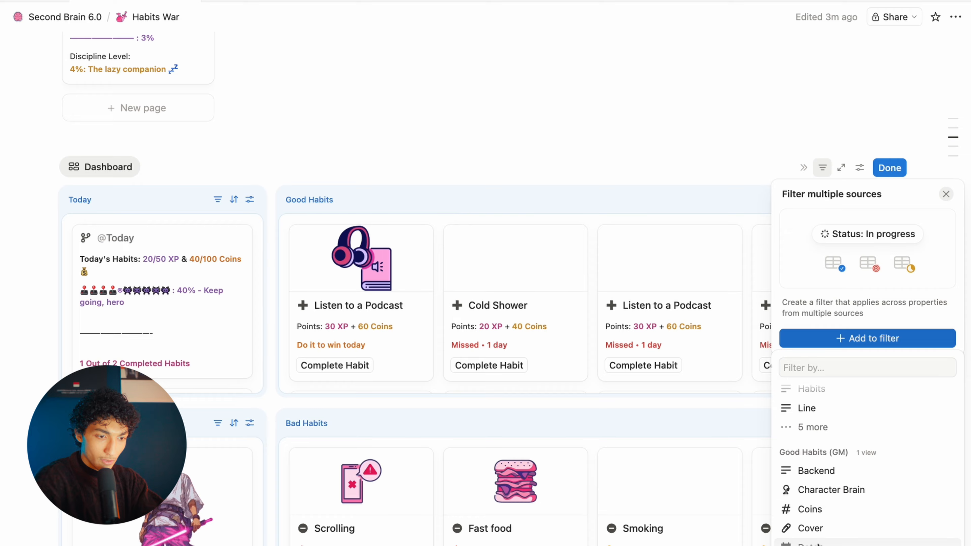
scroll(822, 533, down, 1)
scroll(821, 535, down, 1)
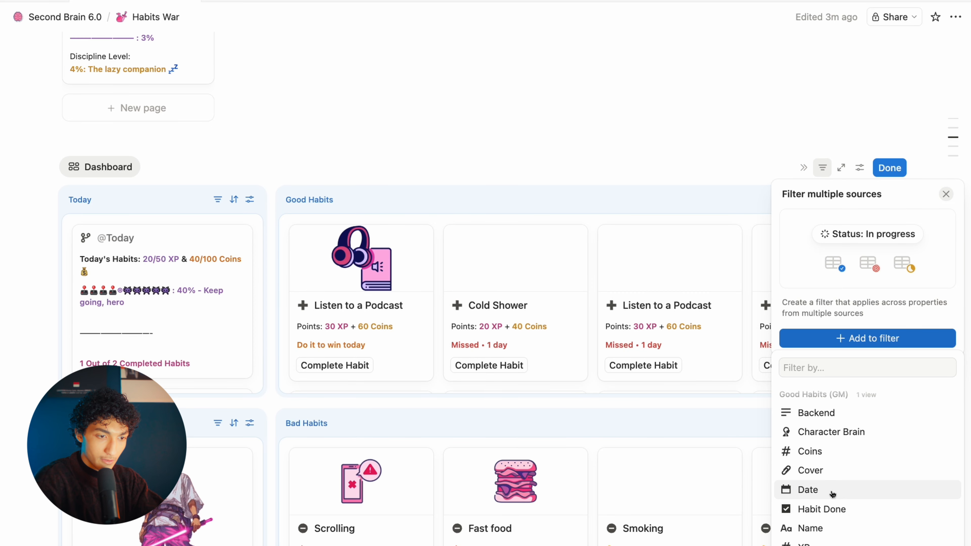
click(827, 494)
Step: Add Bad Habits Date and Daily Activities Mission Date, and set the period to This day
click(237, 356)
click(153, 431)
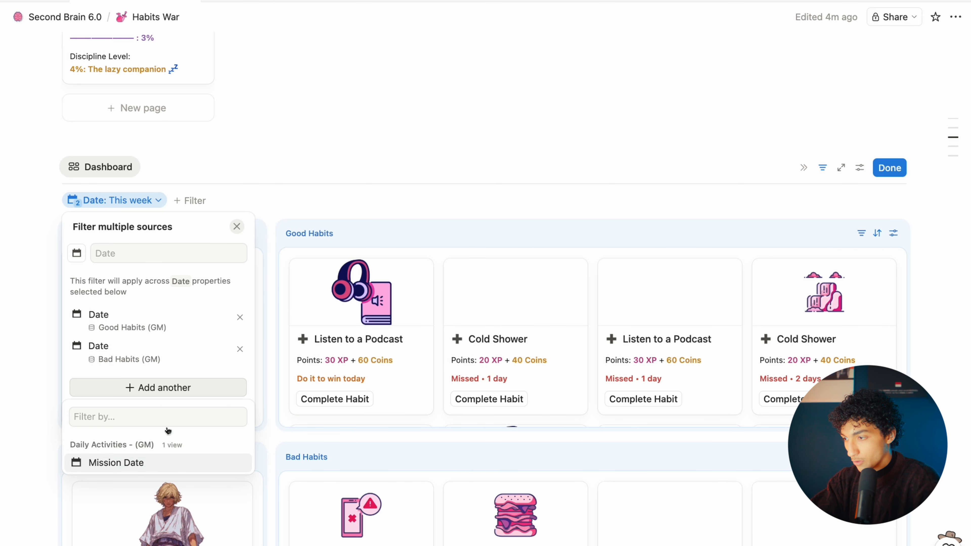
click(154, 453)
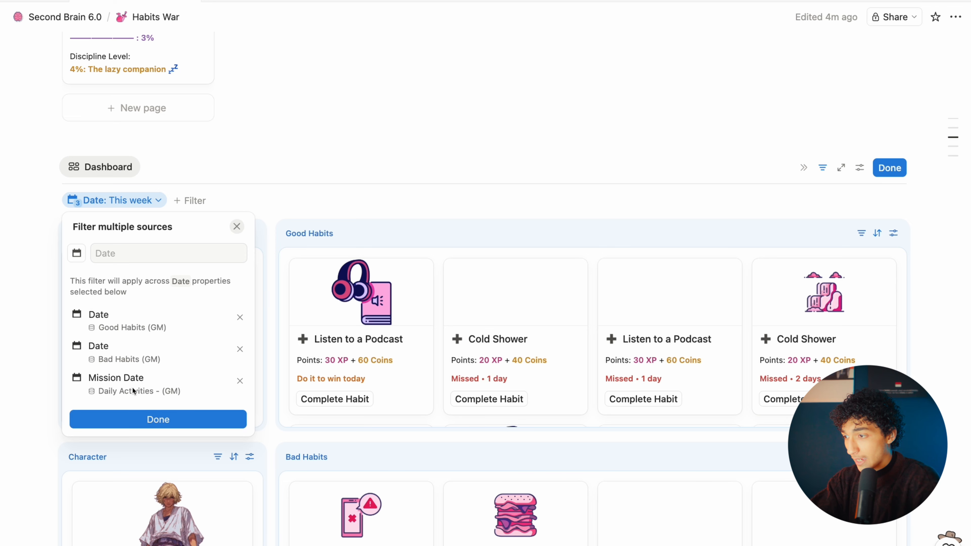
click(155, 421)
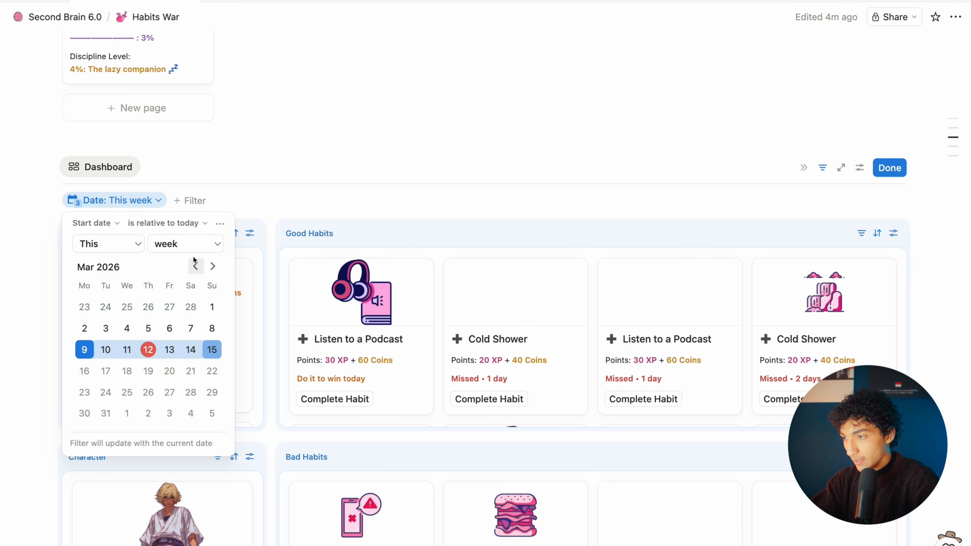
click(189, 245)
click(183, 263)
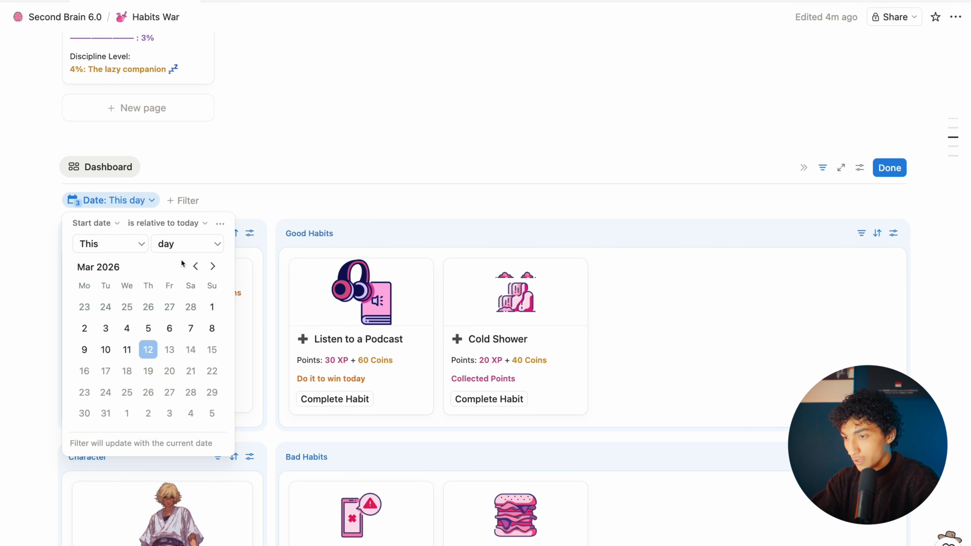
click(964, 311)
scroll(645, 343, down, 2)
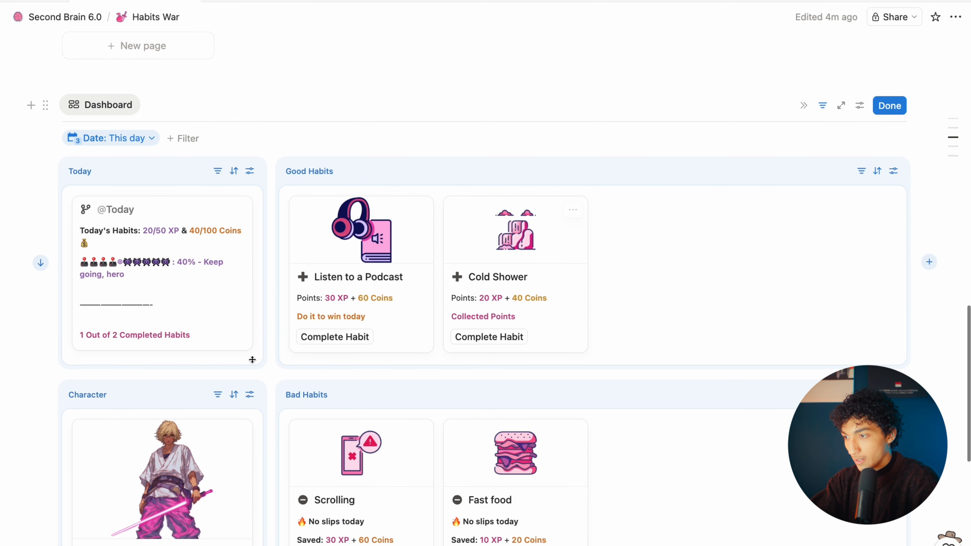
scroll(229, 336, down, 1)
scroll(204, 281, down, 2)
scroll(204, 280, down, 2)
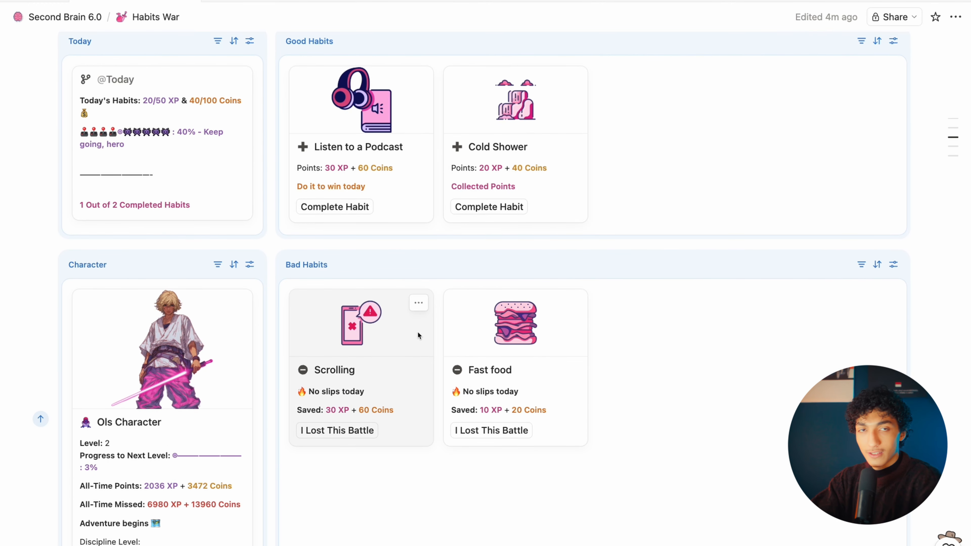
scroll(417, 335, up, 4)
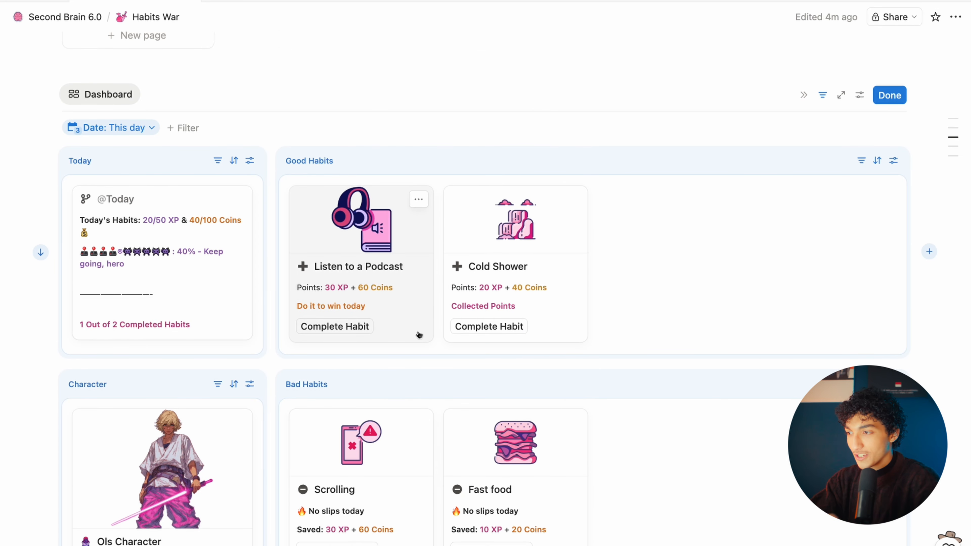
click(151, 129)
click(220, 151)
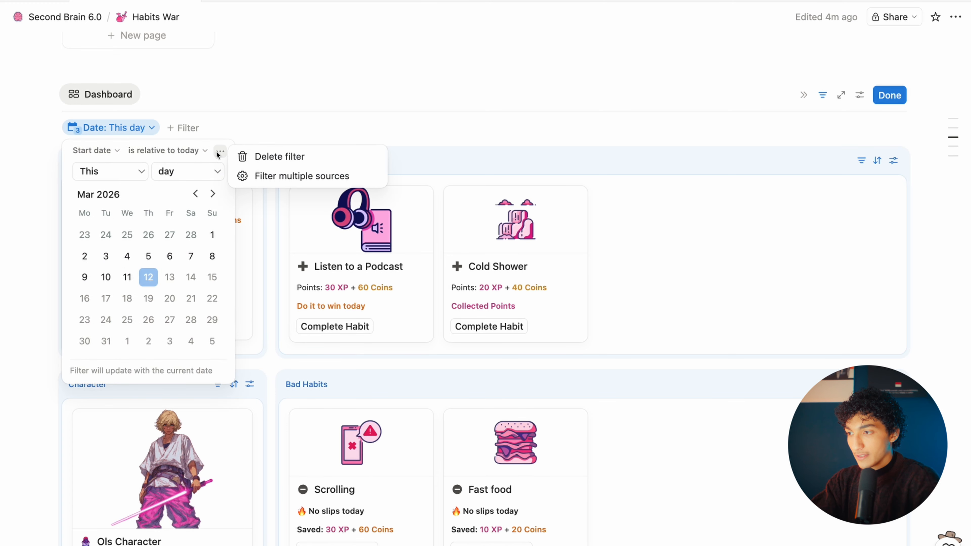
click(198, 168)
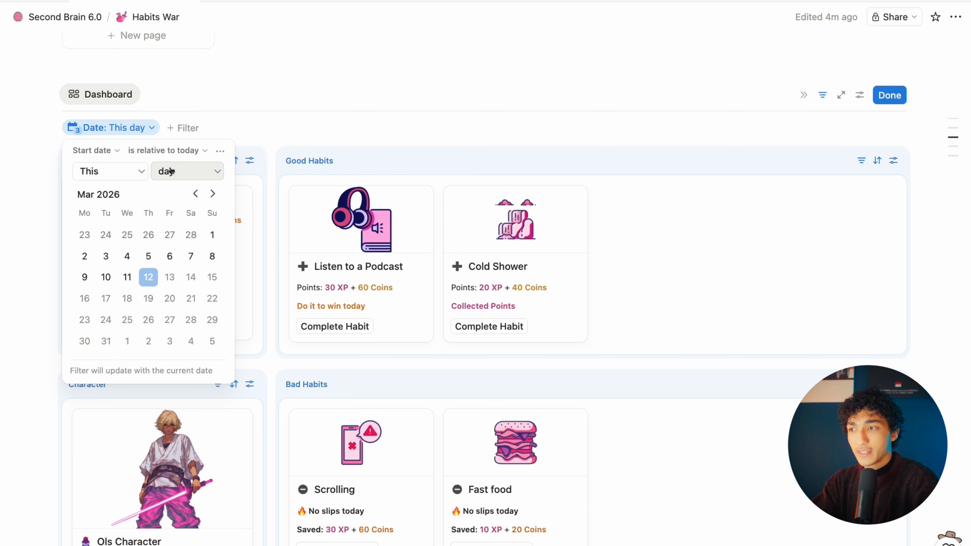
click(944, 230)
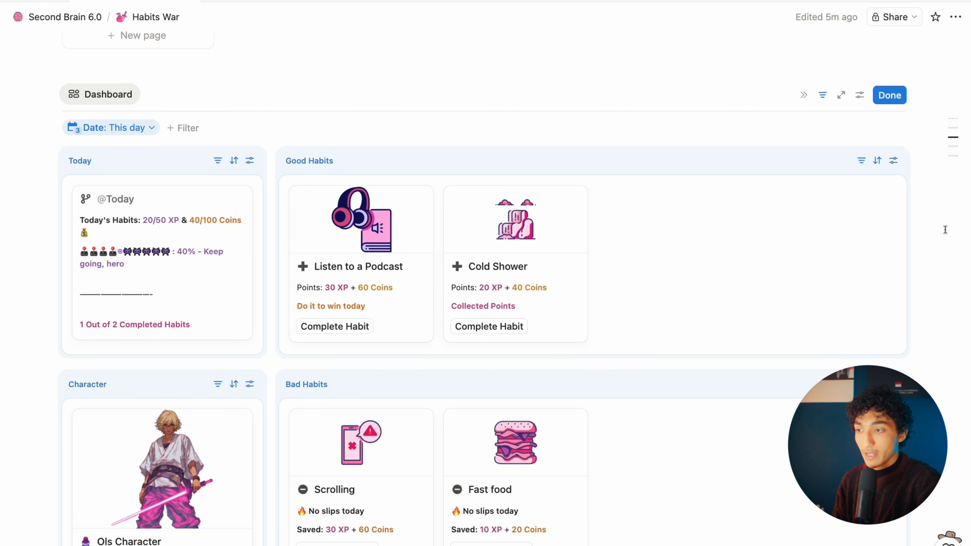
scroll(825, 219, up, 1)
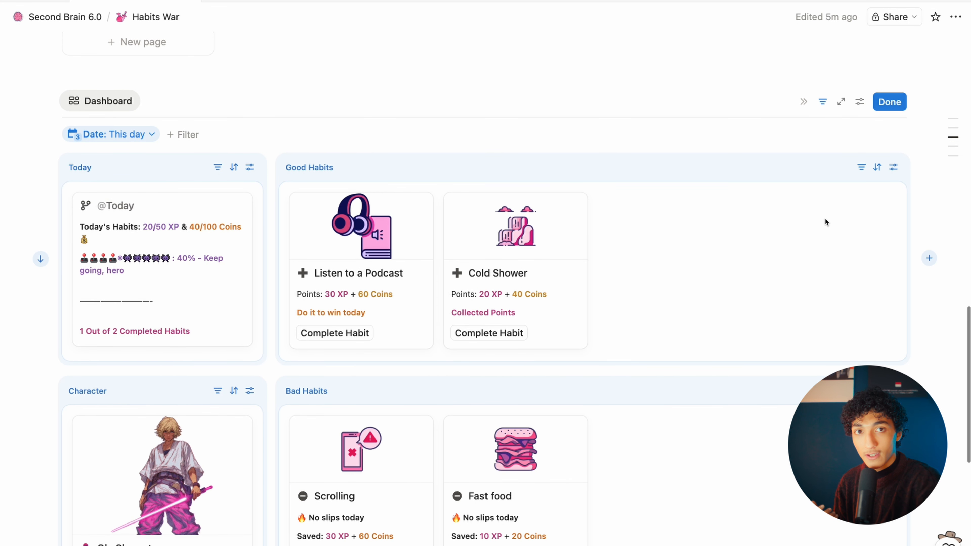
scroll(824, 218, up, 10)
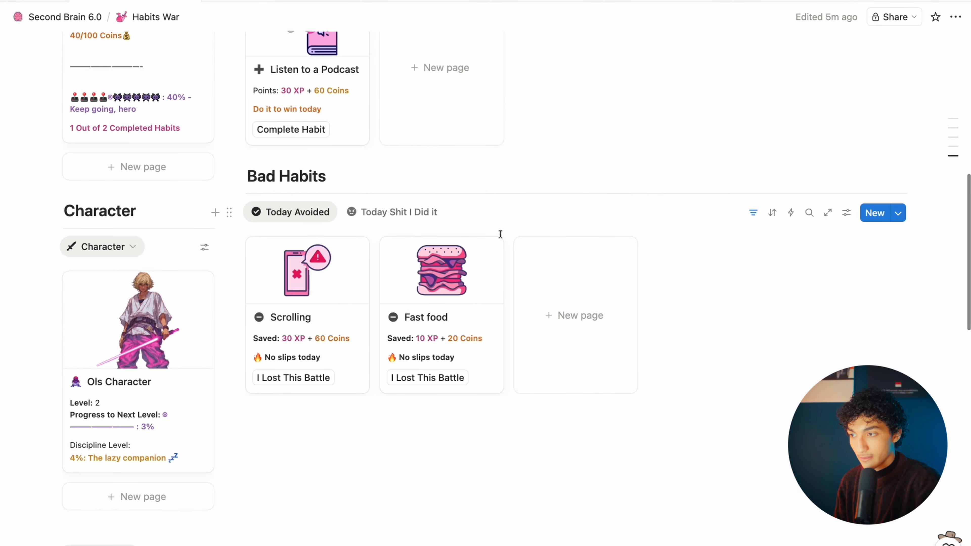
drag(950, 417, 388, 178)
click(338, 199)
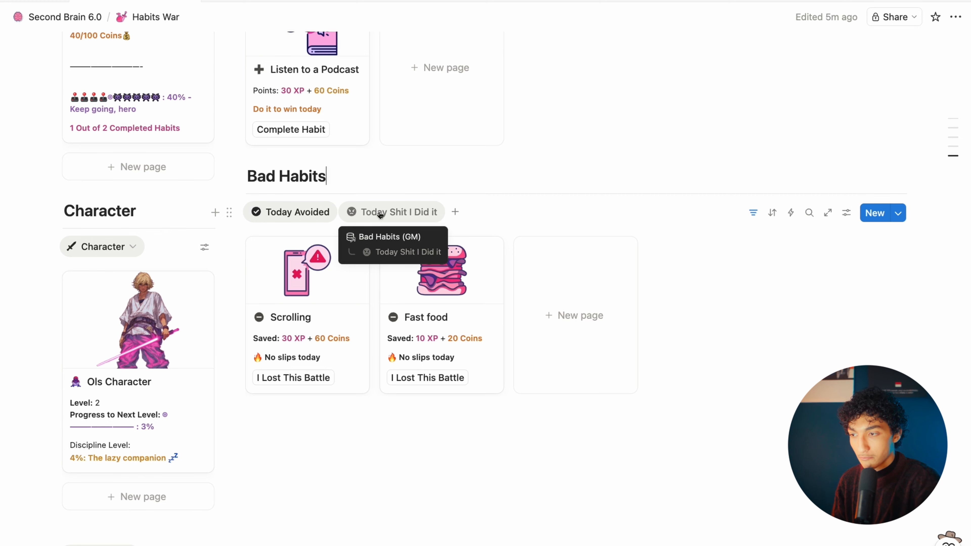
scroll(442, 310, down, 10)
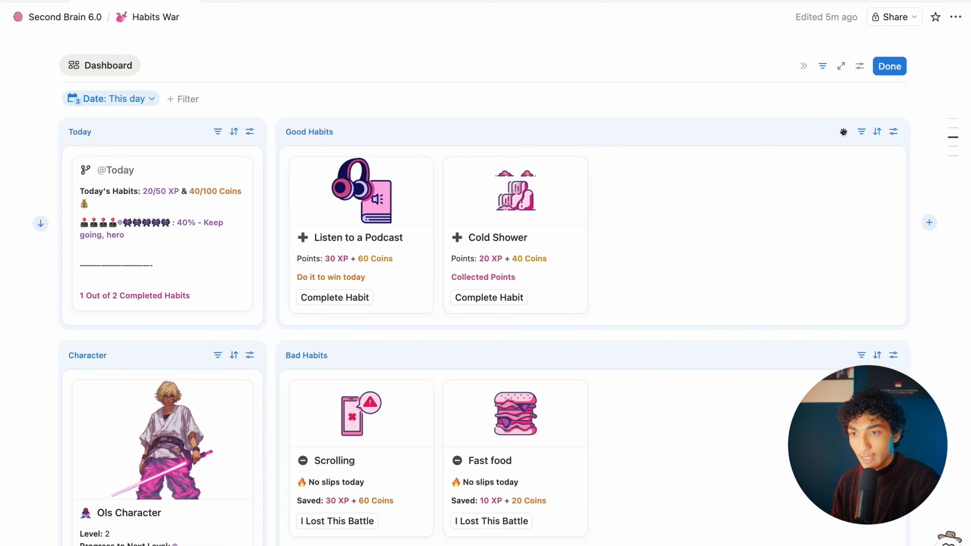
Step: Filter Good Habits to Habit Done unchecked and add a new empty view column beside it
click(861, 131)
click(834, 204)
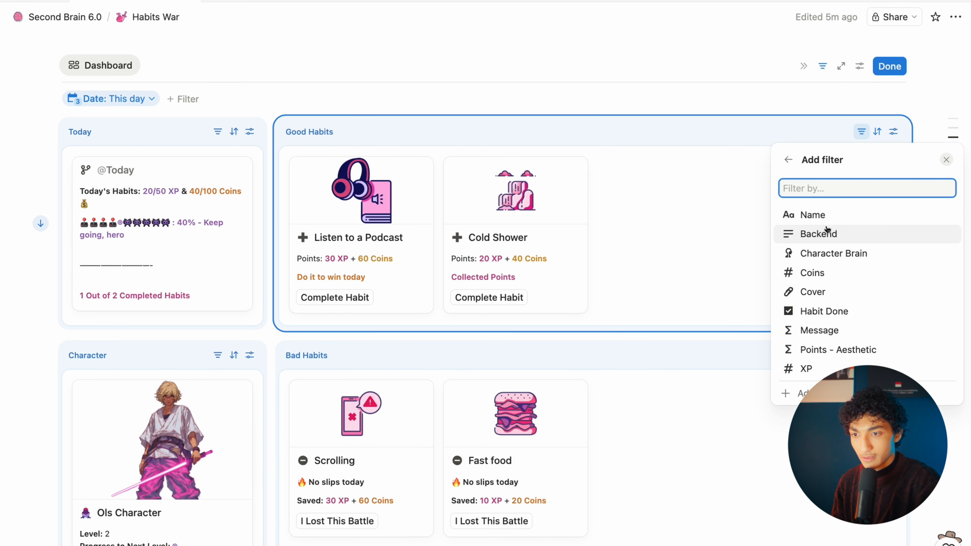
click(841, 310)
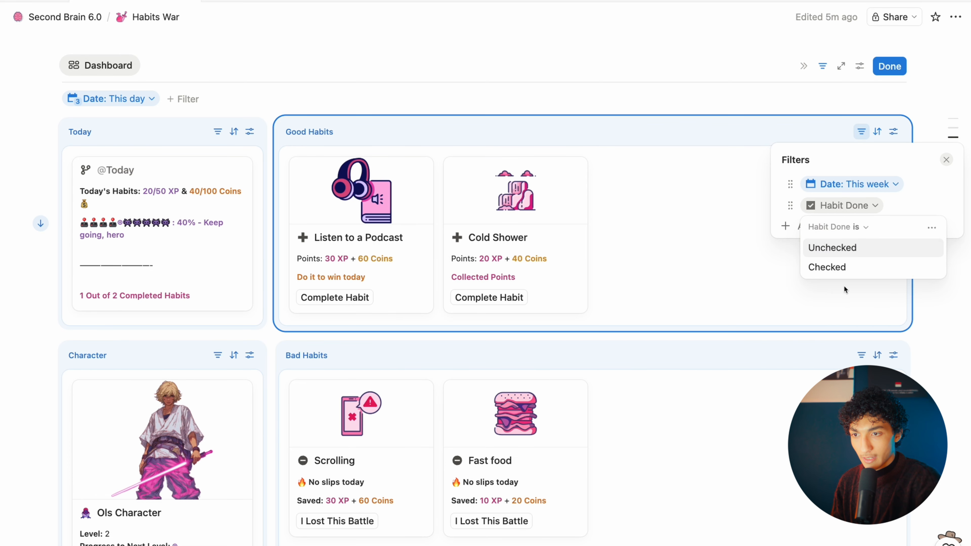
click(847, 249)
click(927, 273)
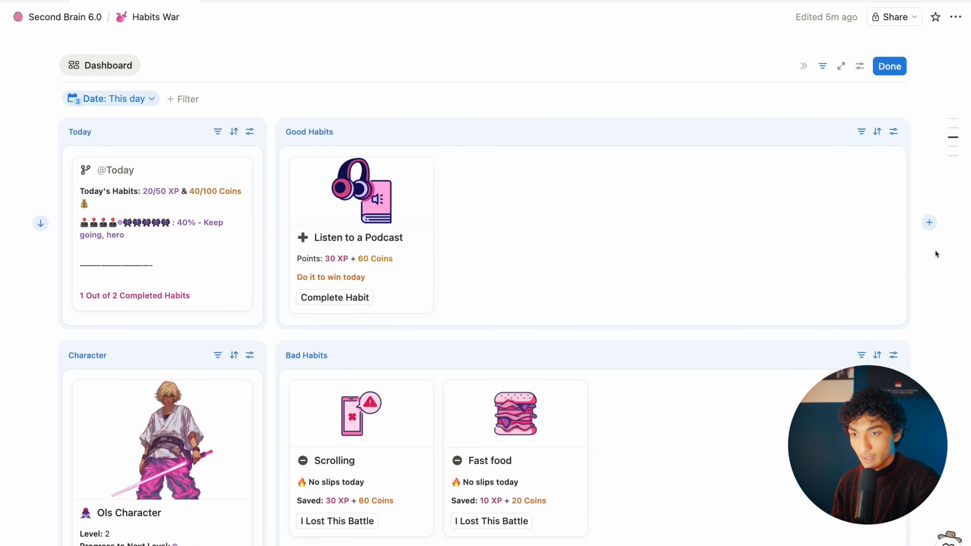
click(930, 223)
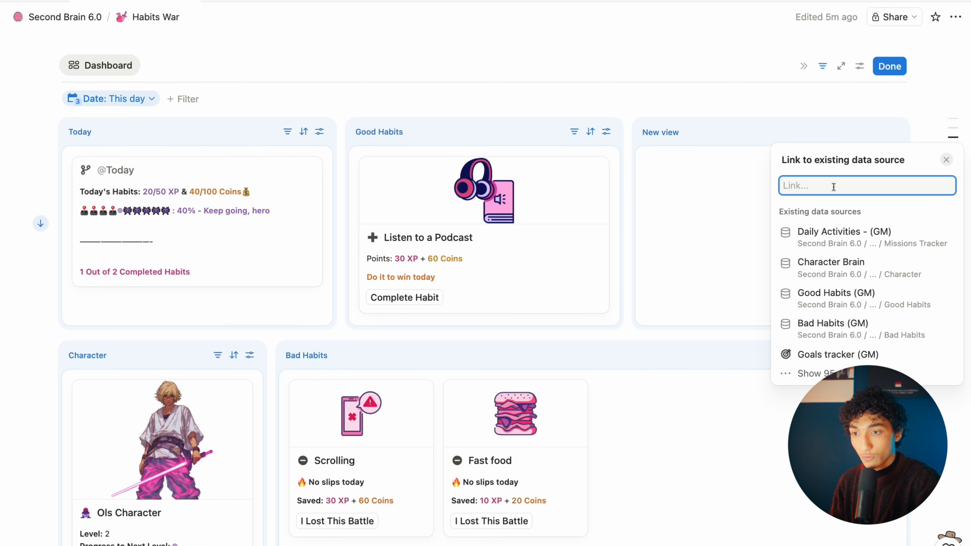
Step: Link the new widget to the Good Habits (GM) Today view and open its filters
click(836, 292)
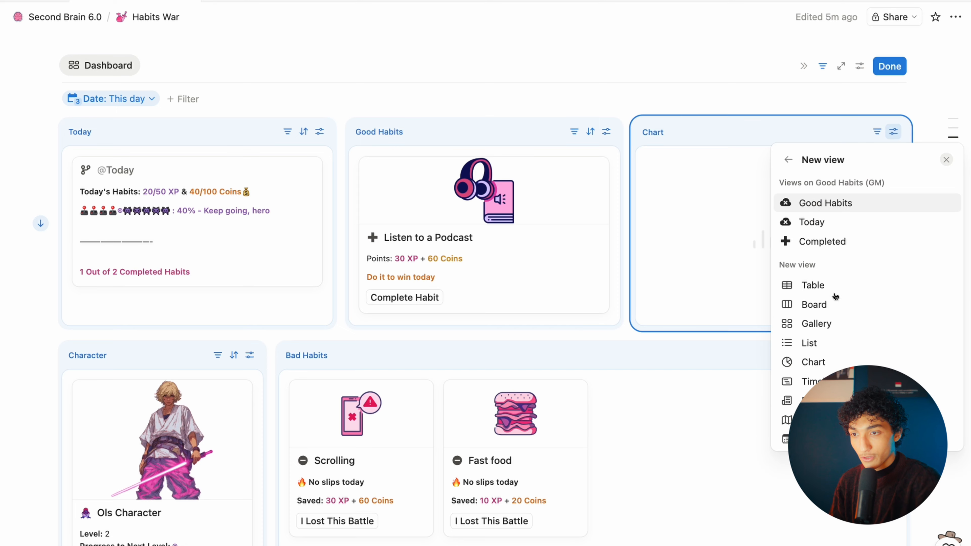
click(841, 225)
click(862, 132)
click(861, 132)
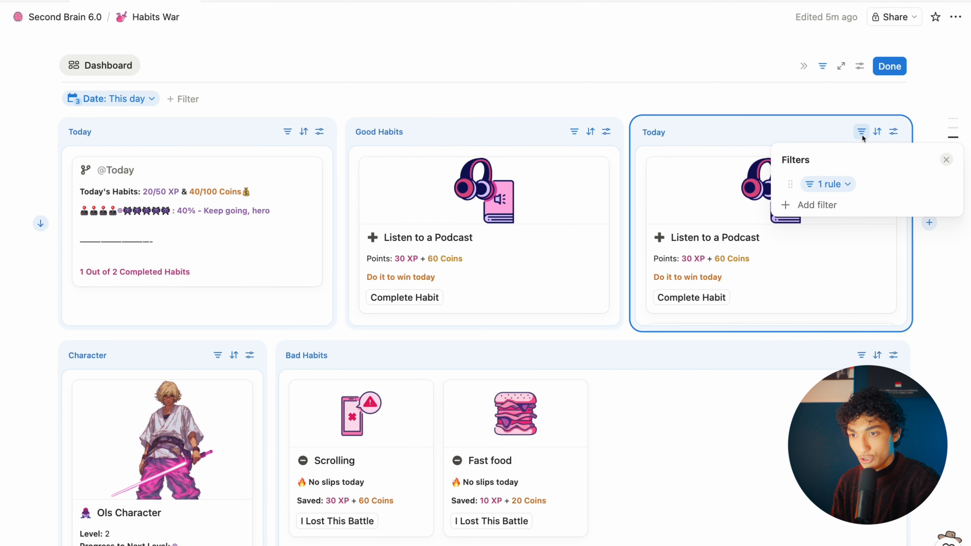
click(840, 185)
Step: Add a filter rule keeping only habits where Habit Done is checked
click(801, 241)
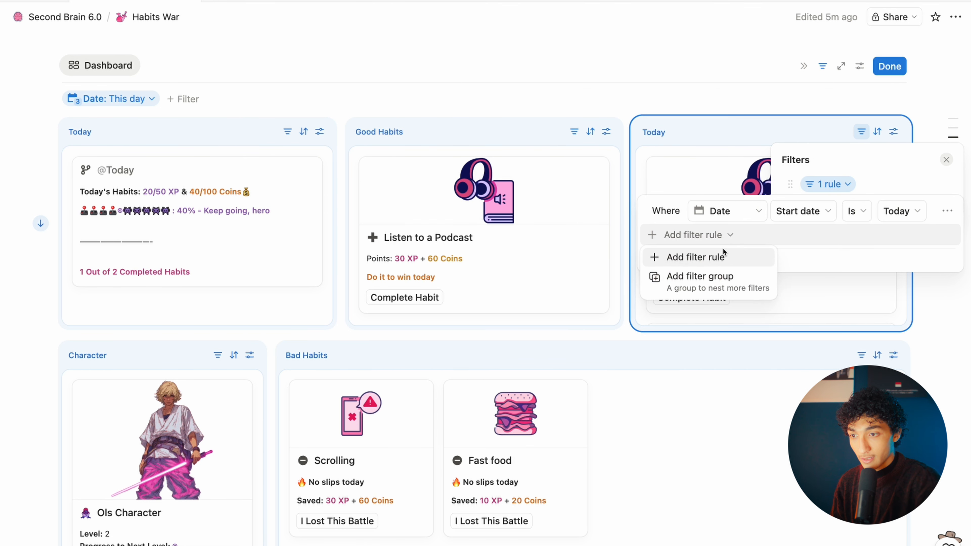
click(684, 254)
click(803, 238)
click(743, 239)
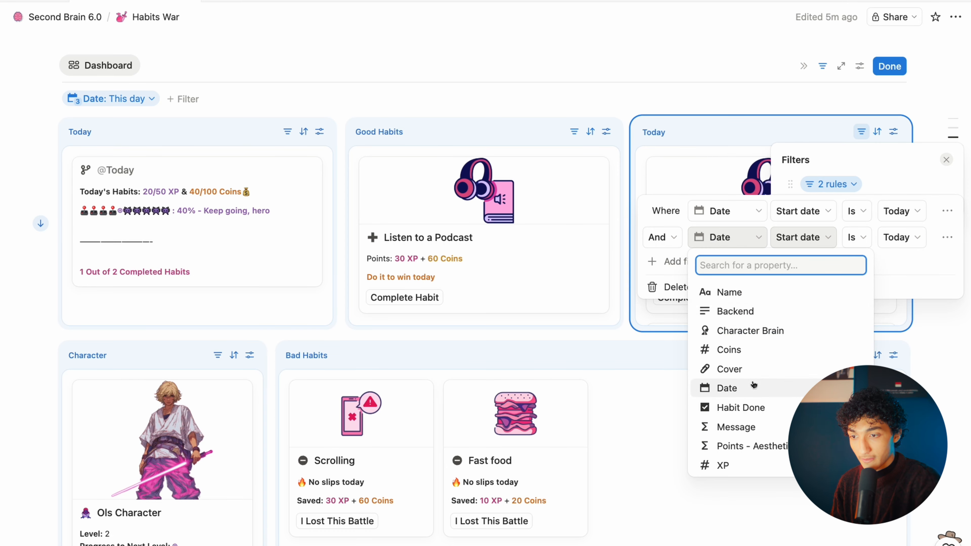
click(743, 407)
click(893, 237)
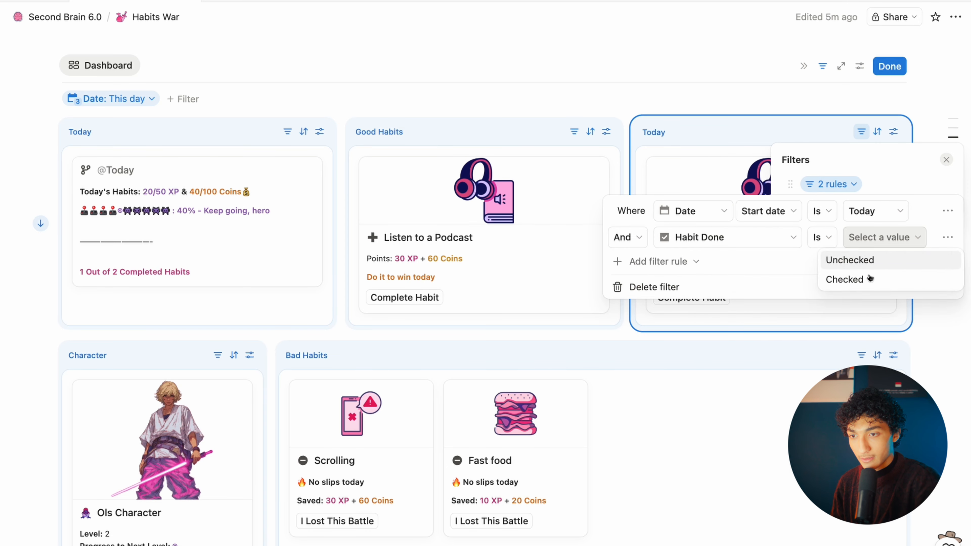
click(876, 272)
key(Escape)
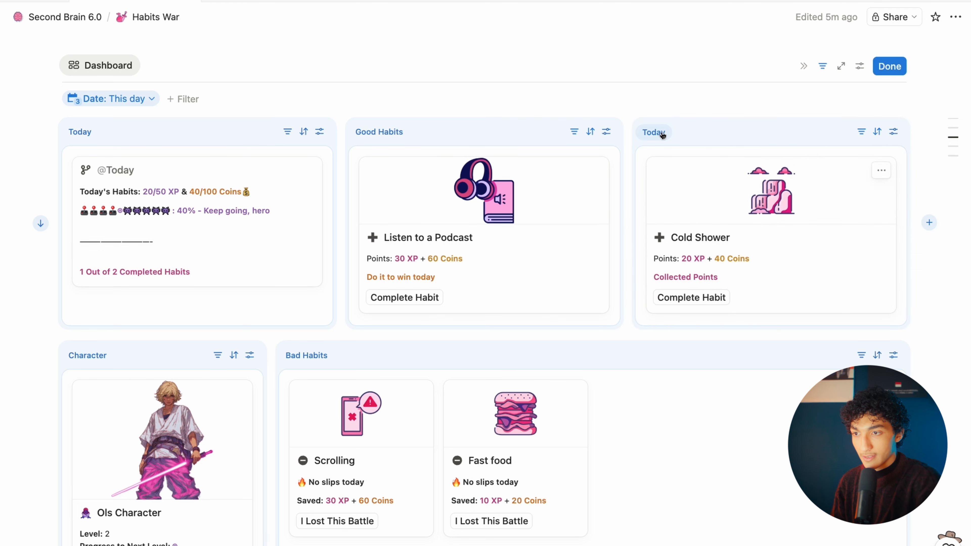
Step: Rename the new view 'Good Habits - checked' and the original 'Good Habits - Unchecked'
click(661, 132)
click(890, 134)
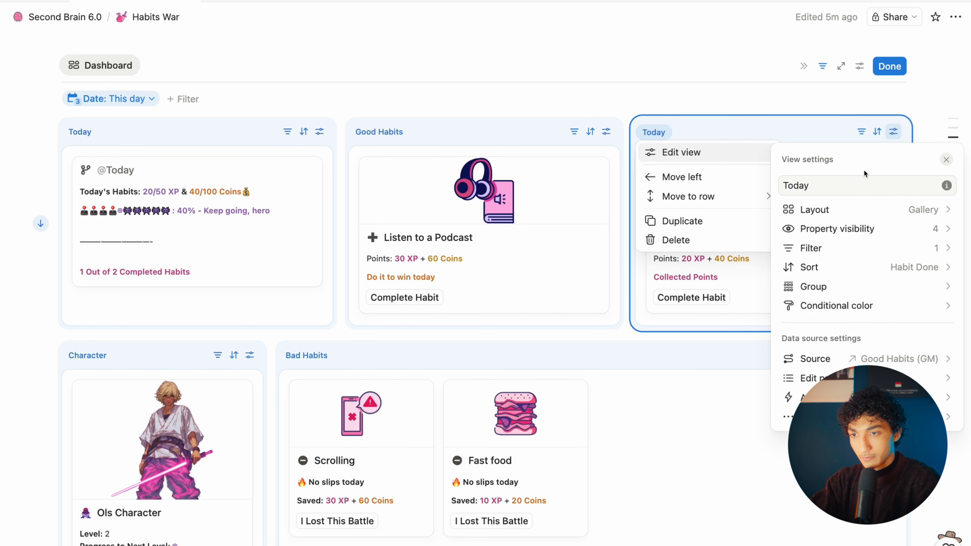
click(827, 186)
key(ctrl+a)
text(Good)
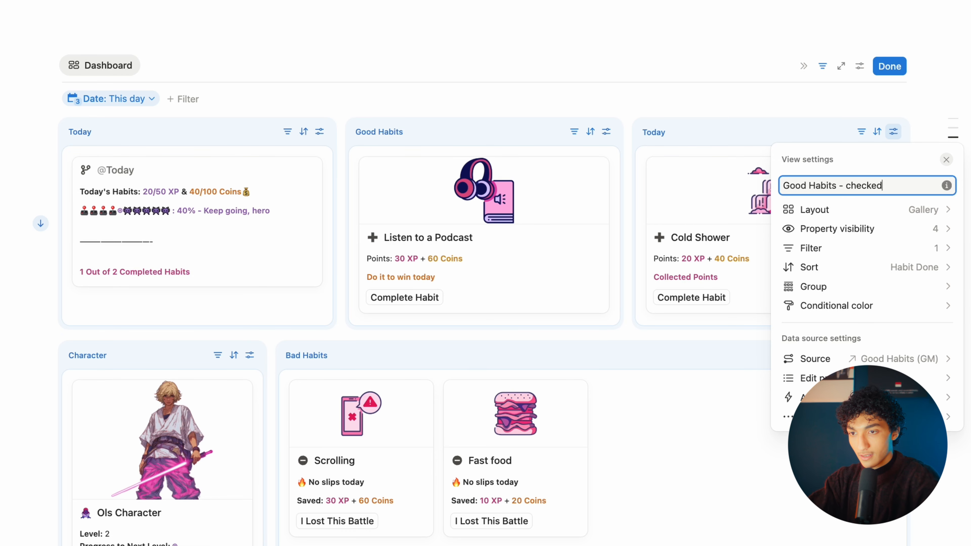
click(606, 132)
click(606, 132)
text(- Unch)
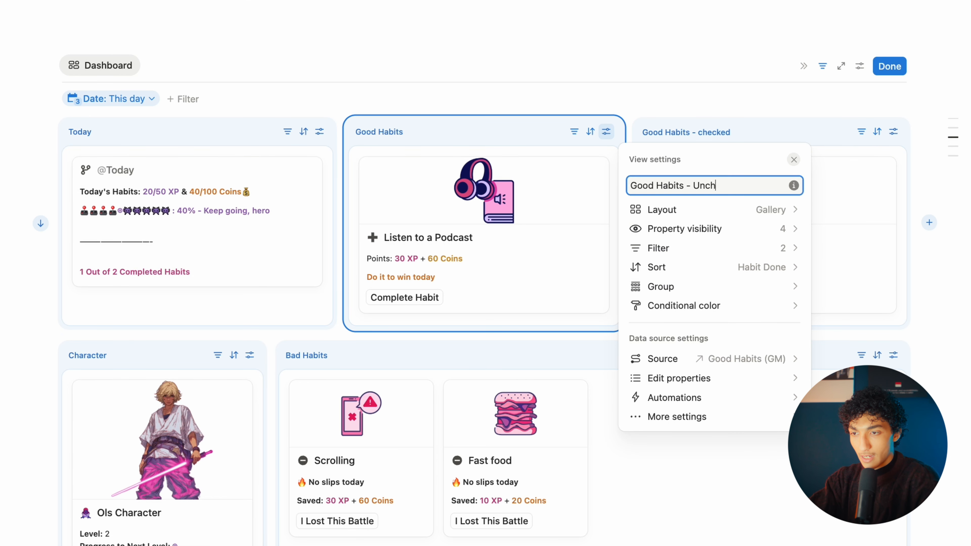
text(ecked)
click(916, 308)
Step: Scroll through the updated dashboard and select the text along the top of the page
scroll(916, 307, down, 5)
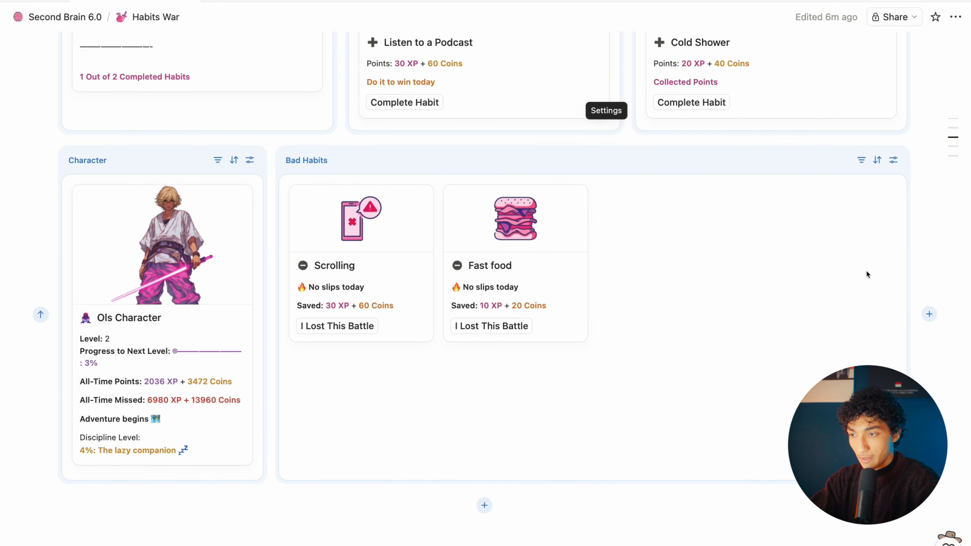
scroll(867, 273, up, 3)
scroll(805, 285, down, 2)
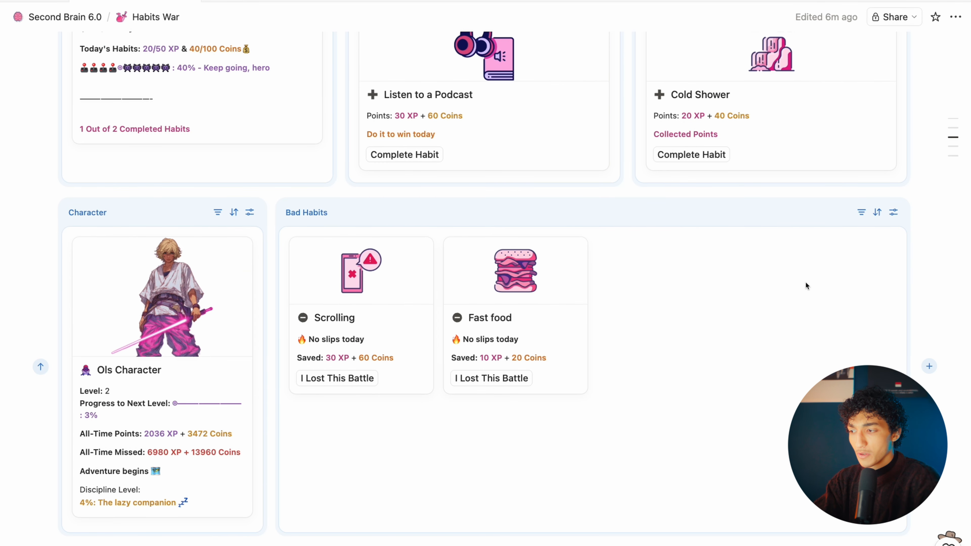
scroll(804, 285, up, 4)
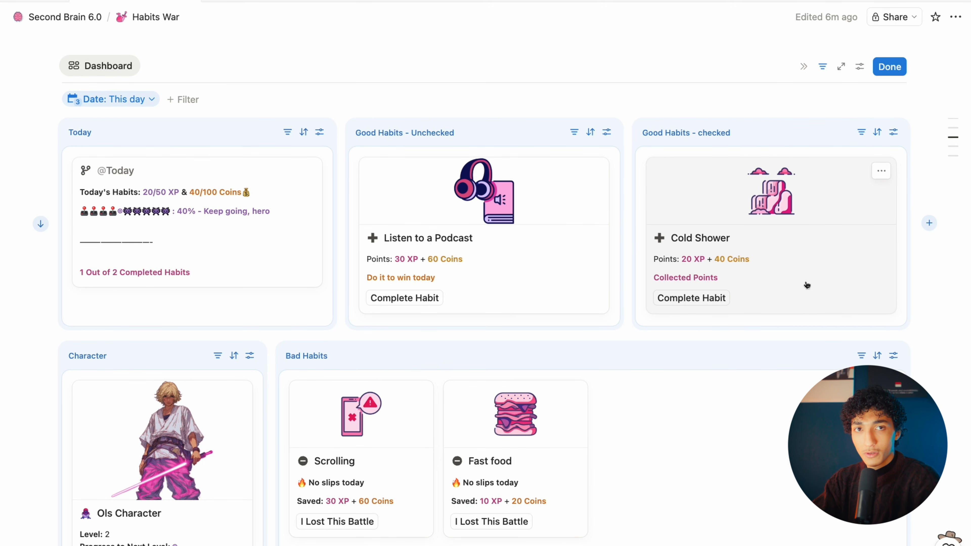
scroll(806, 285, down, 1)
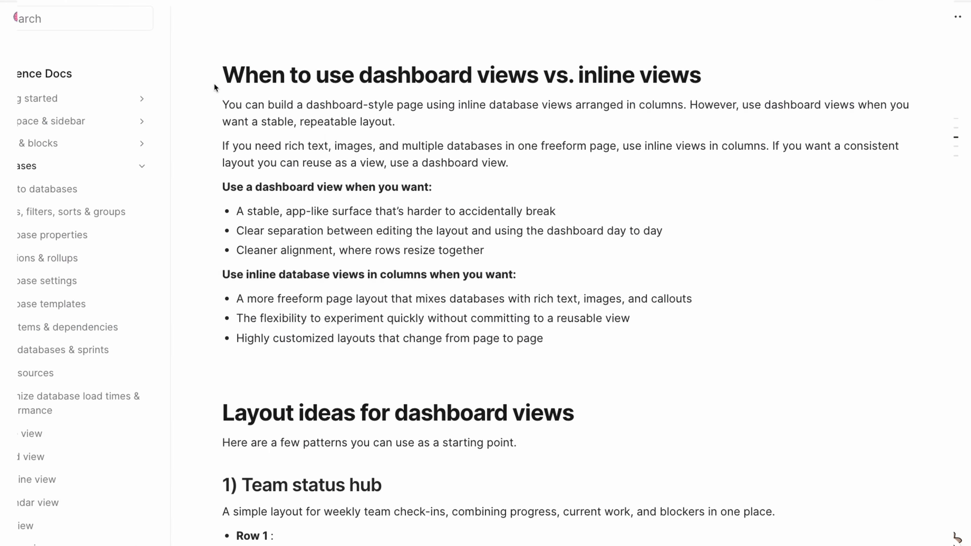
drag(220, 89, 795, 109)
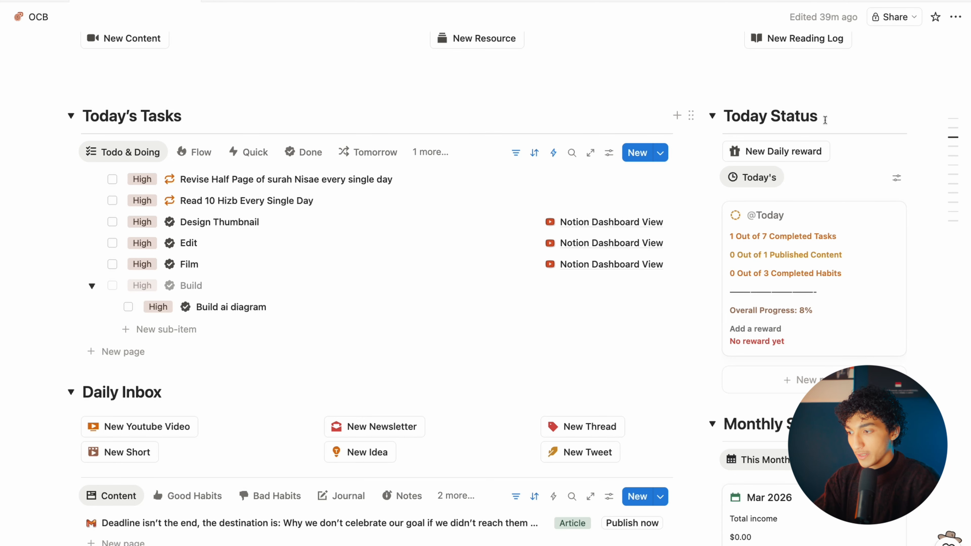
scroll(824, 120, down, 2)
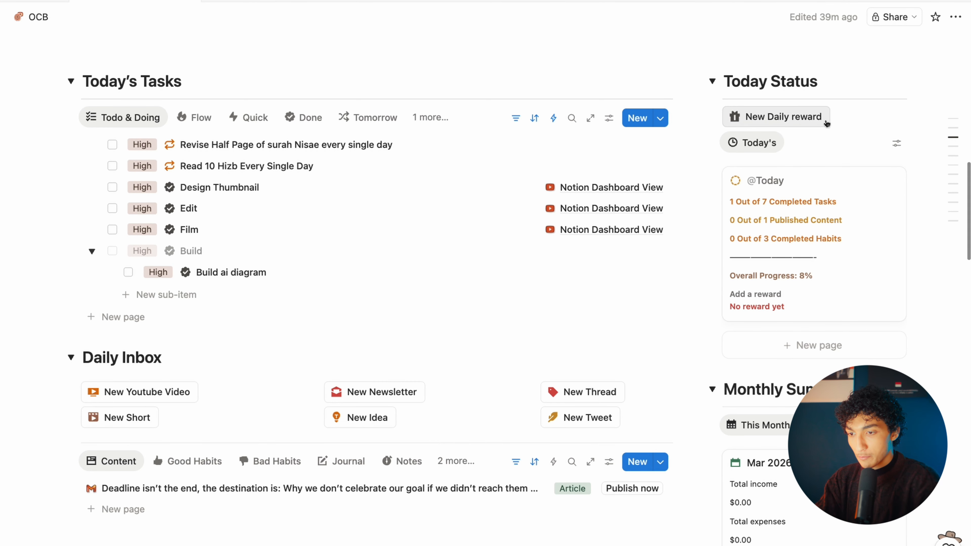
scroll(826, 122, up, 1)
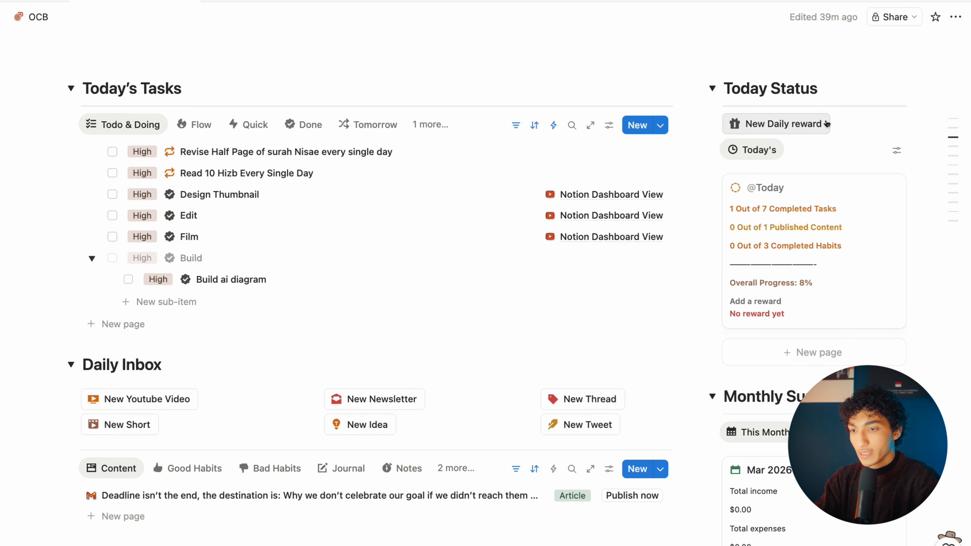
scroll(676, 197, down, 3)
scroll(531, 269, up, 3)
scroll(626, 338, up, 20)
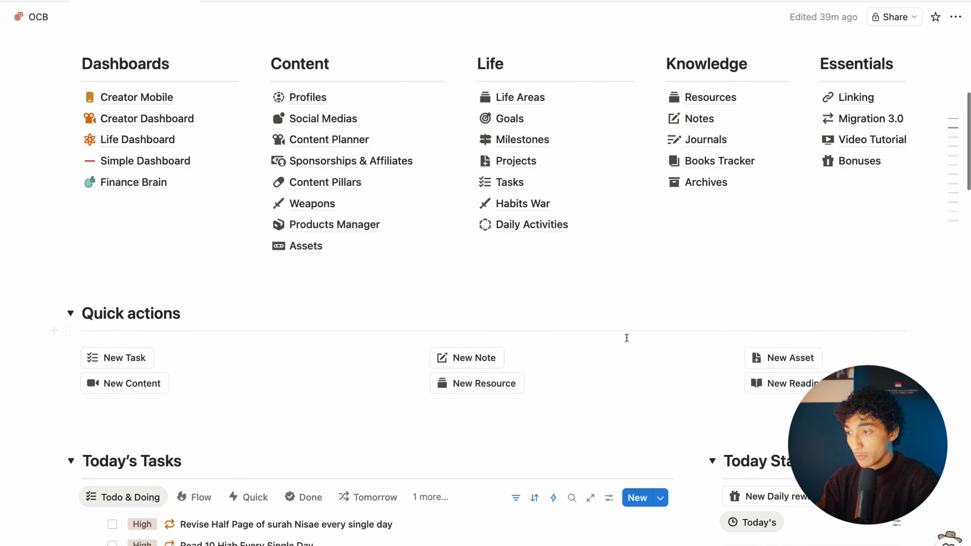
scroll(626, 337, down, 15)
scroll(405, 77, up, 2)
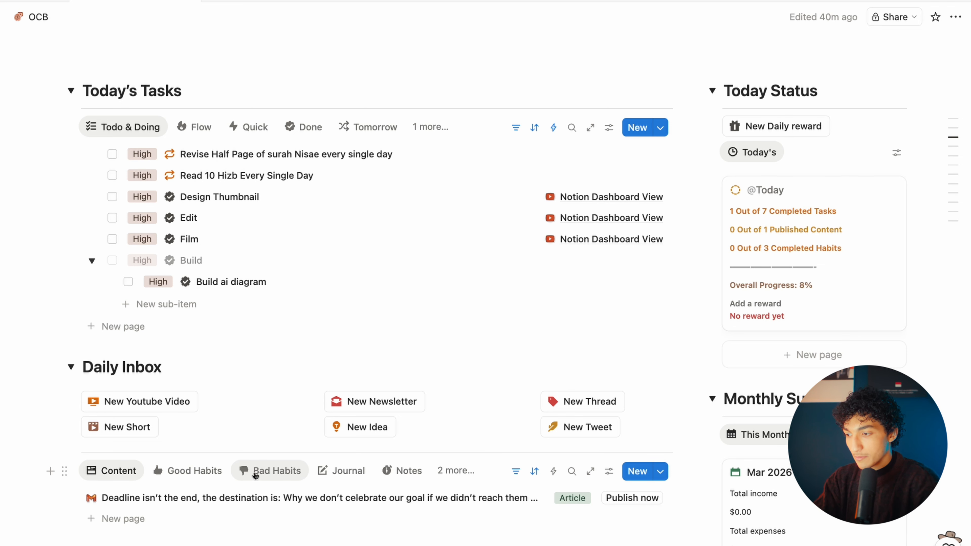
scroll(322, 474, up, 5)
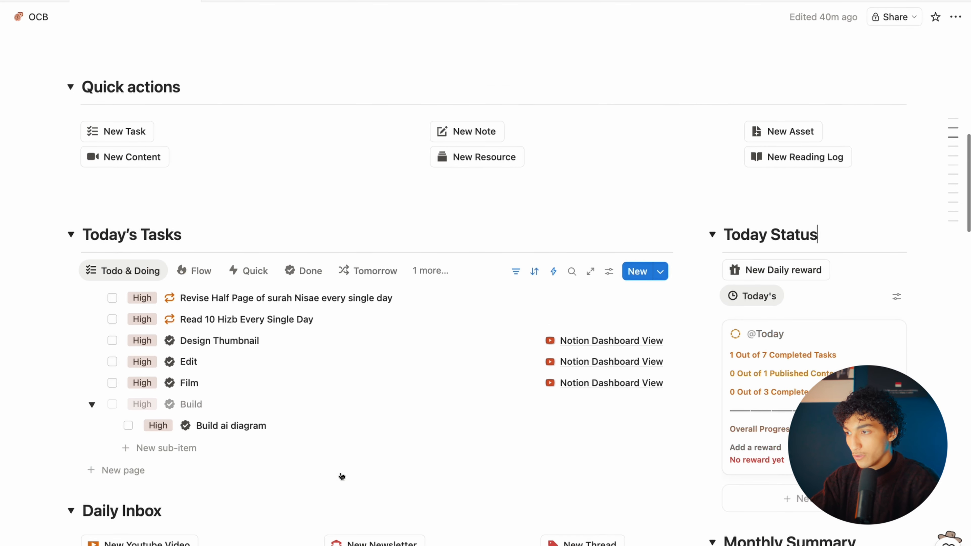
Step: Insert a Dashboard block via /dashboard whose first widget shows the Today's view
key(Return)
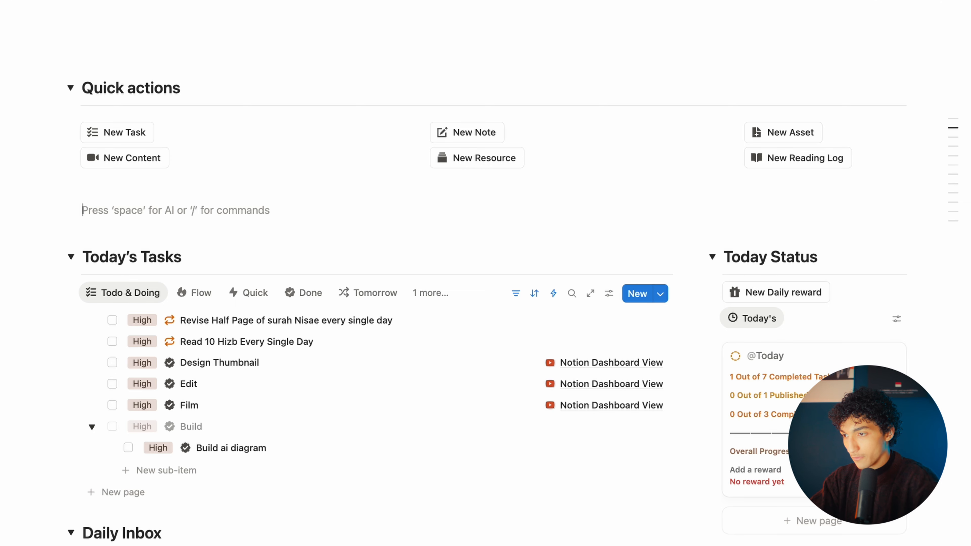
text(/dka)
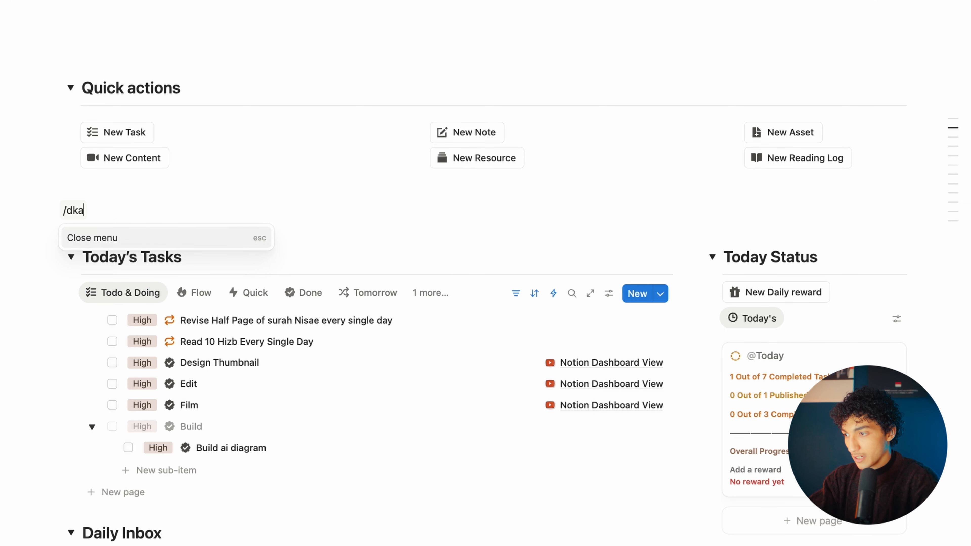
key(BackSpace)
key(Return)
scroll(489, 356, down, 3)
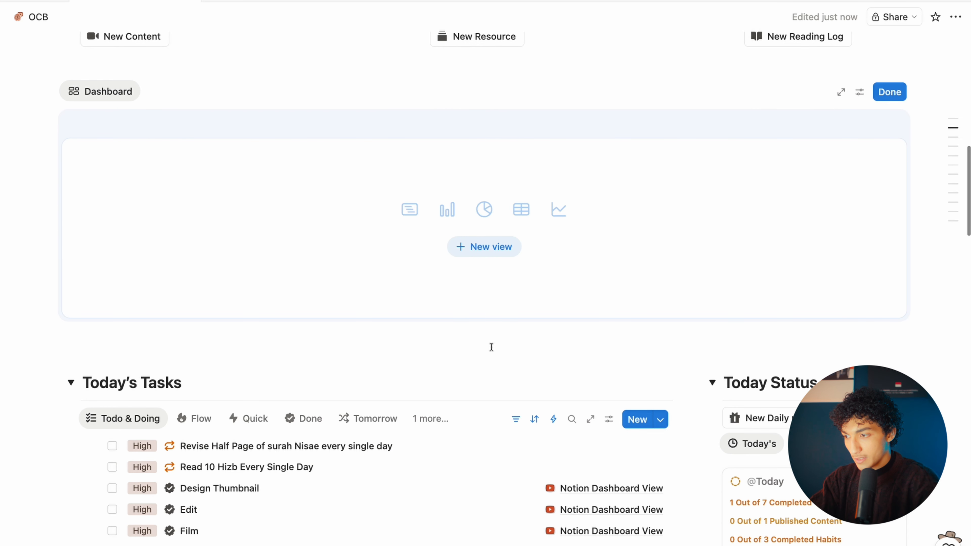
click(489, 259)
click(813, 223)
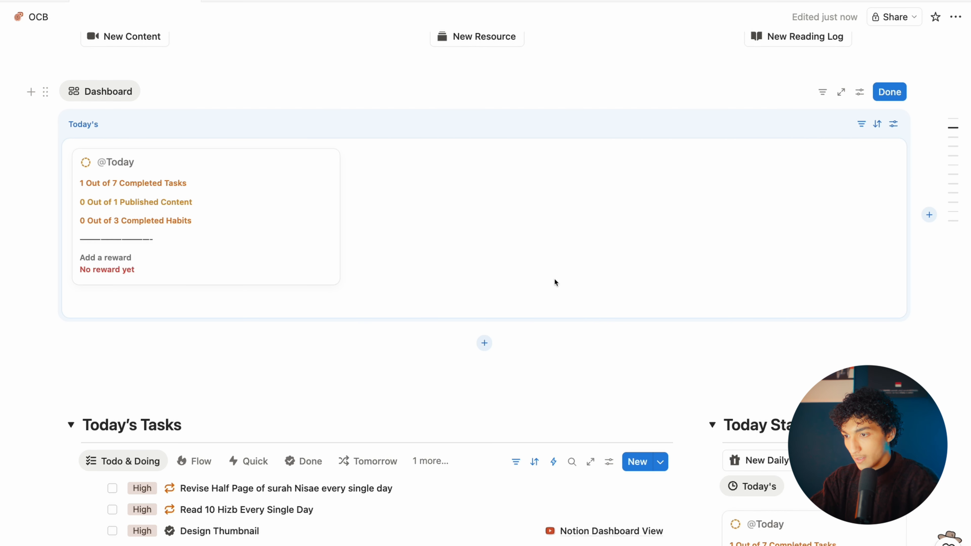
Step: Add a new row with the Todo & Doing list and rename it ToDo
click(486, 344)
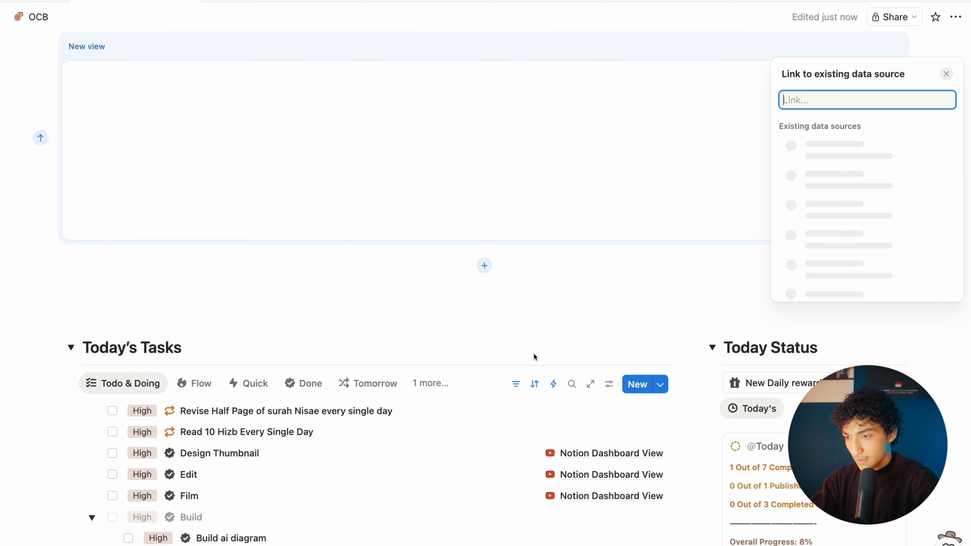
triple_click(831, 103)
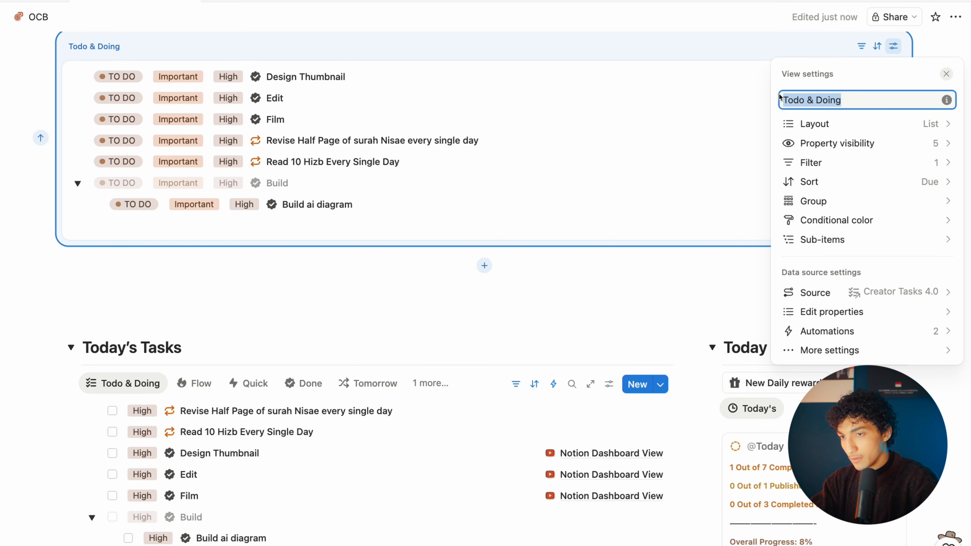
text(ToDo)
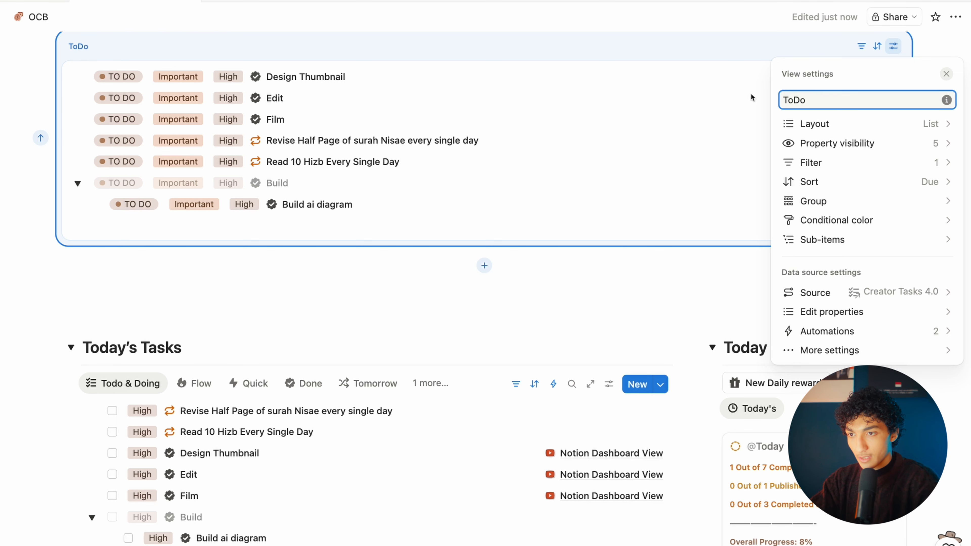
click(629, 171)
Step: Remove the Status rule from the ToDo list's filters
scroll(628, 171, up, 3)
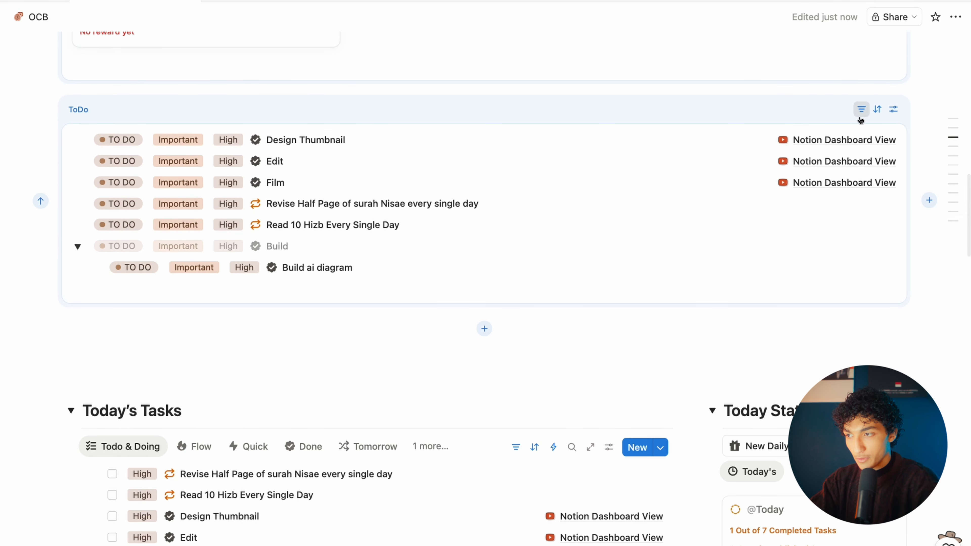
click(861, 109)
click(833, 162)
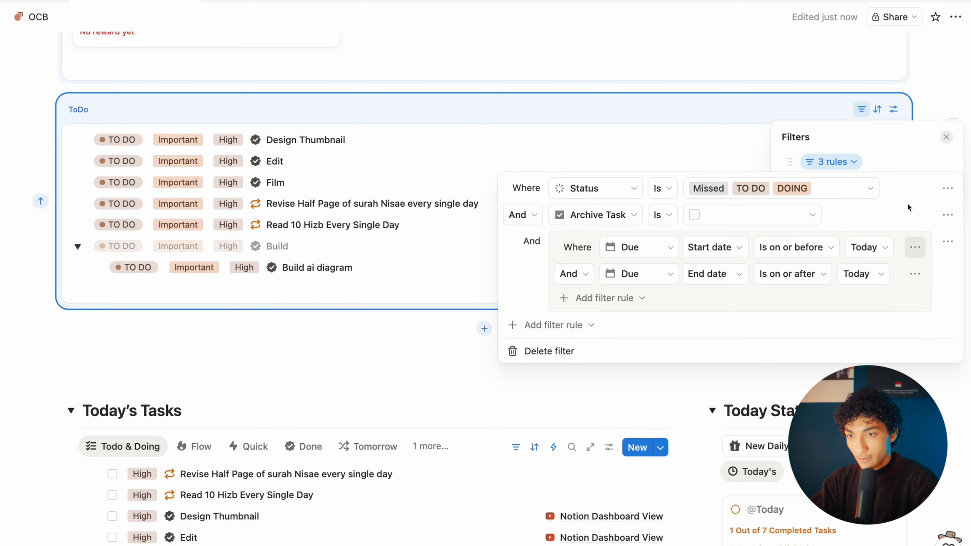
click(948, 188)
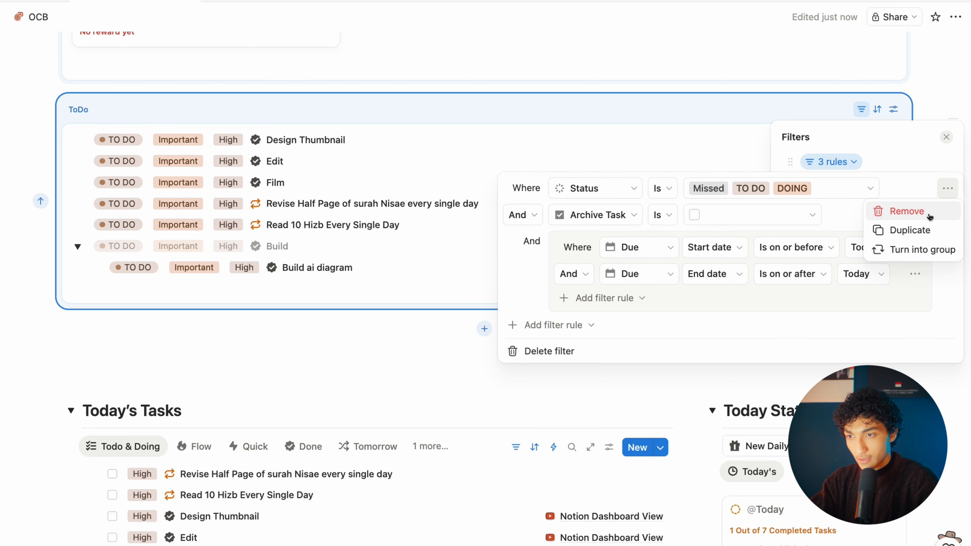
click(929, 212)
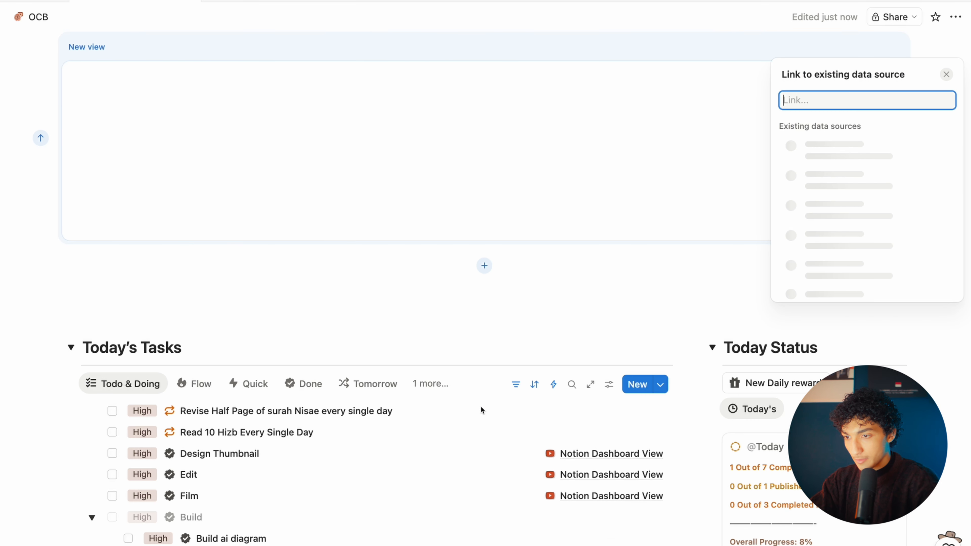
Step: Link the new empty view to OlsContent and show its All table
click(810, 182)
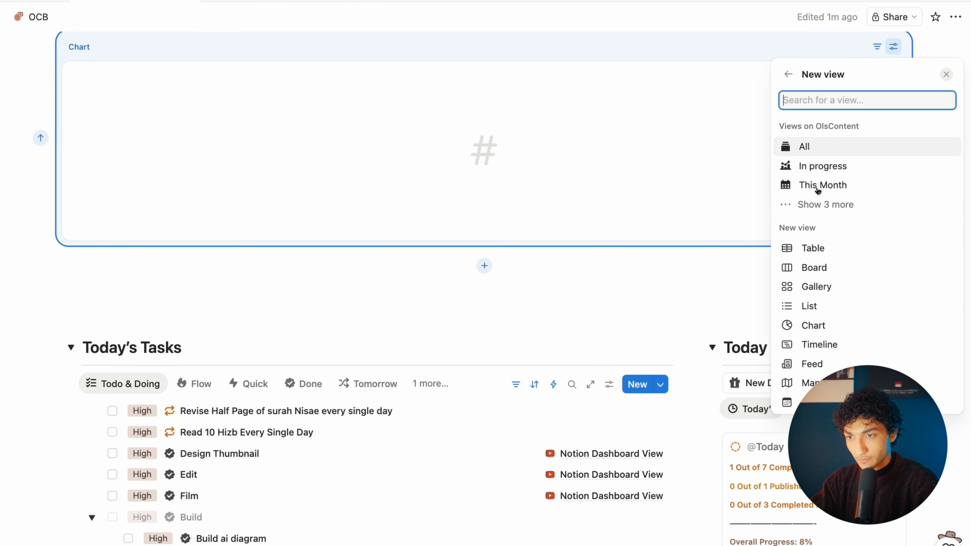
click(824, 154)
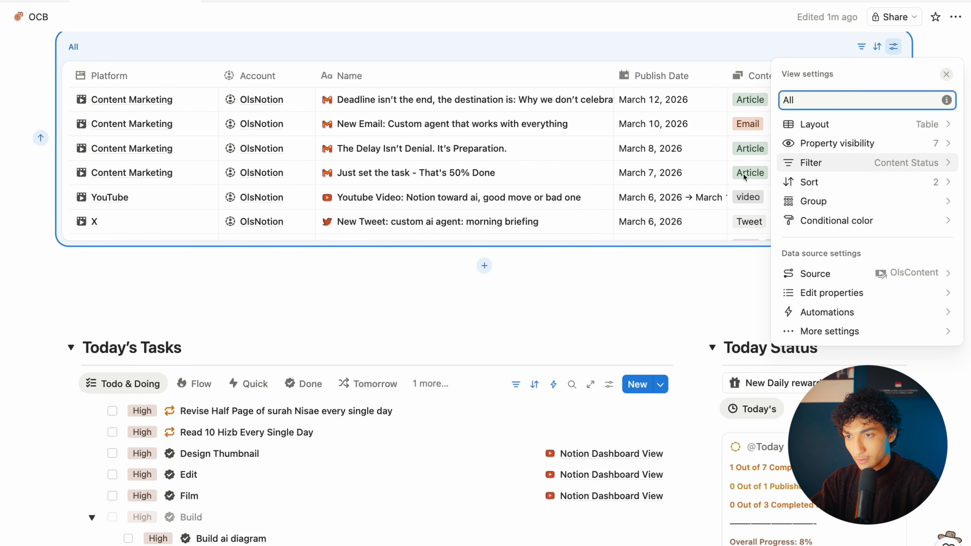
click(560, 307)
scroll(561, 306, up, 2)
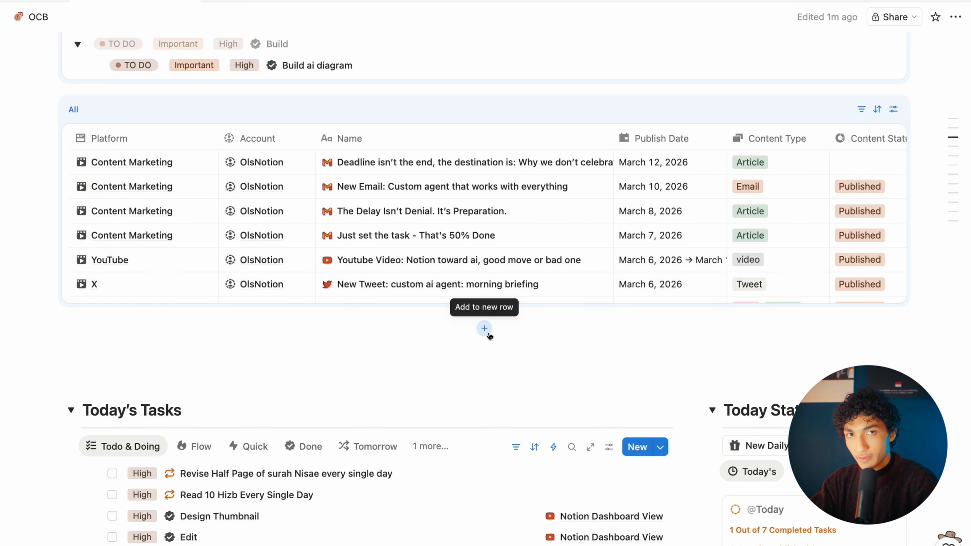
Step: Add another dashboard row showing a data source's Today view
click(488, 332)
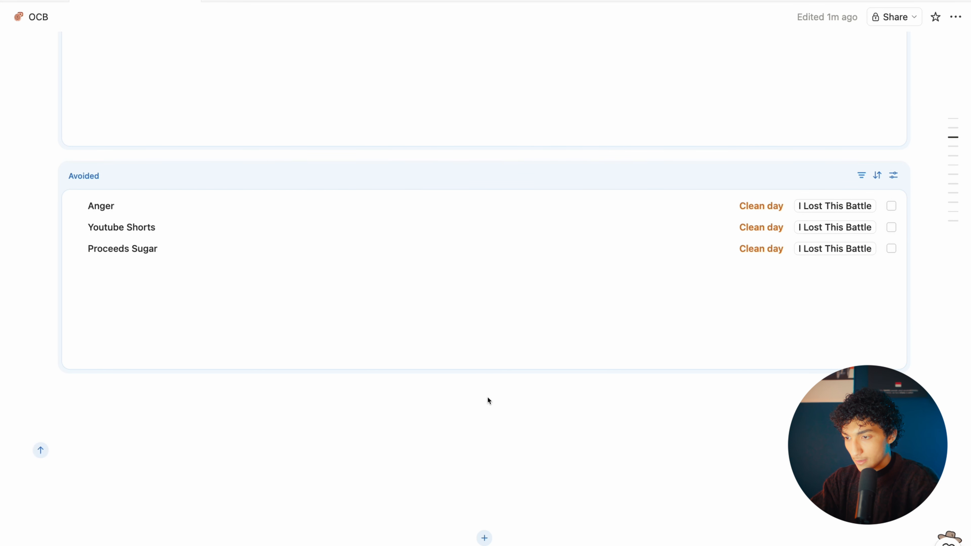
click(843, 144)
click(816, 124)
click(613, 180)
scroll(613, 179, up, 20)
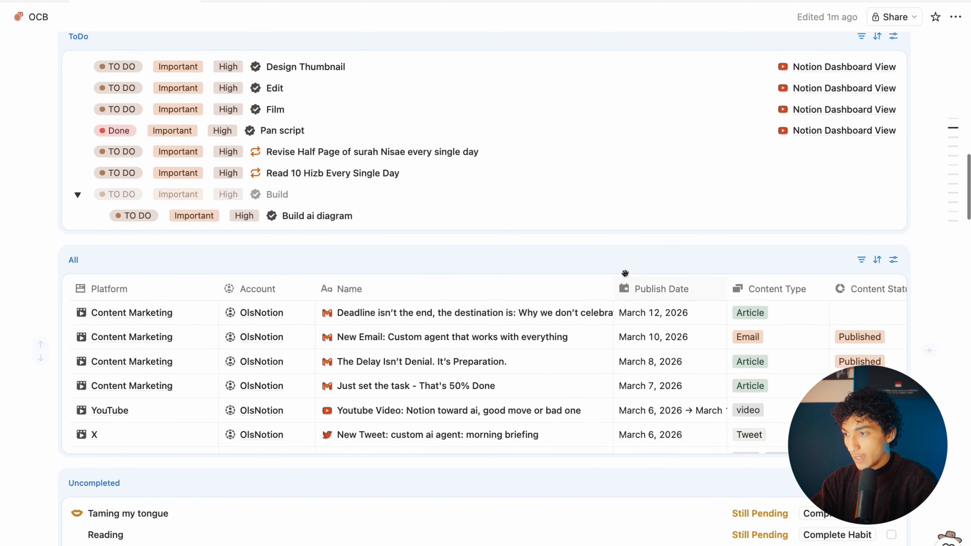
scroll(626, 276, up, 3)
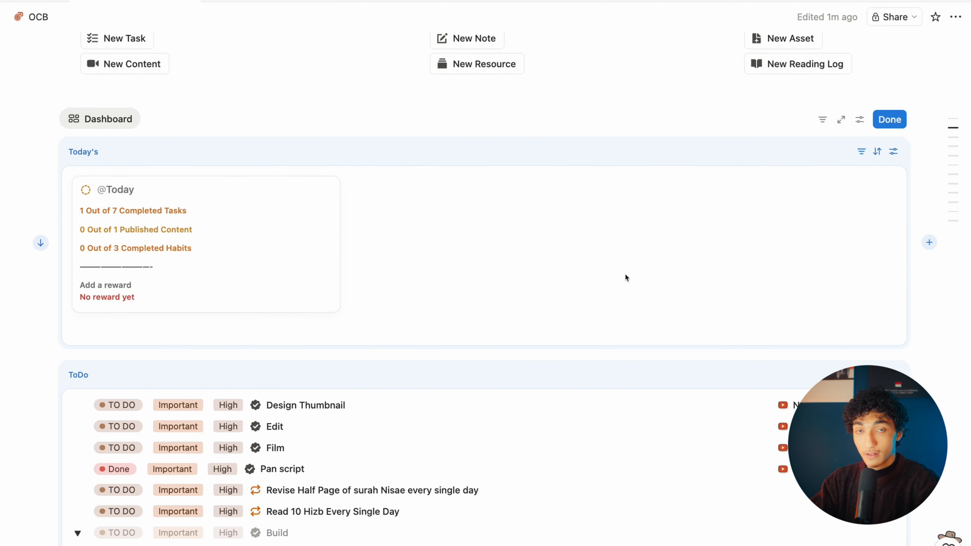
Step: Place ToDo beside Today's with ToDo wider, and rename Today's to 'Daily Activity'
drag(53, 375, 58, 270)
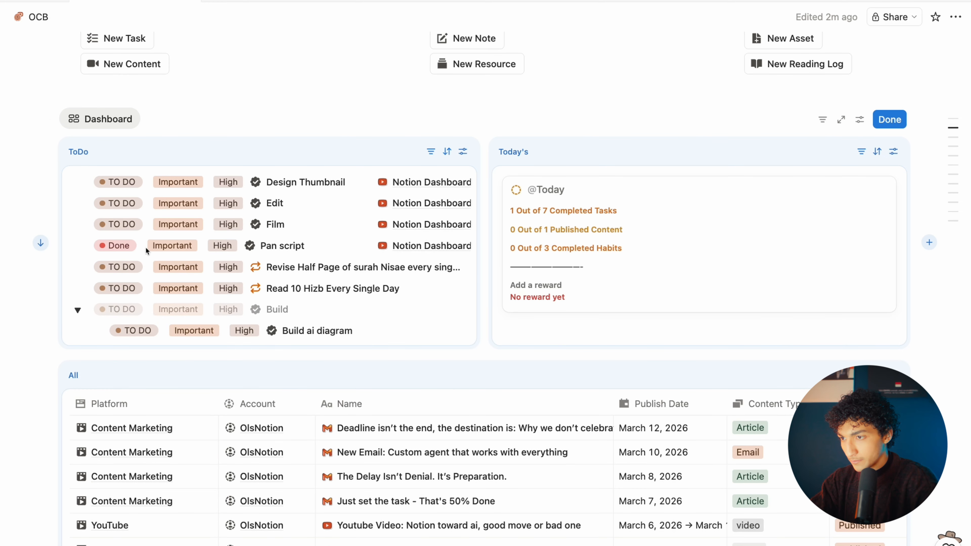
drag(510, 256, 750, 255)
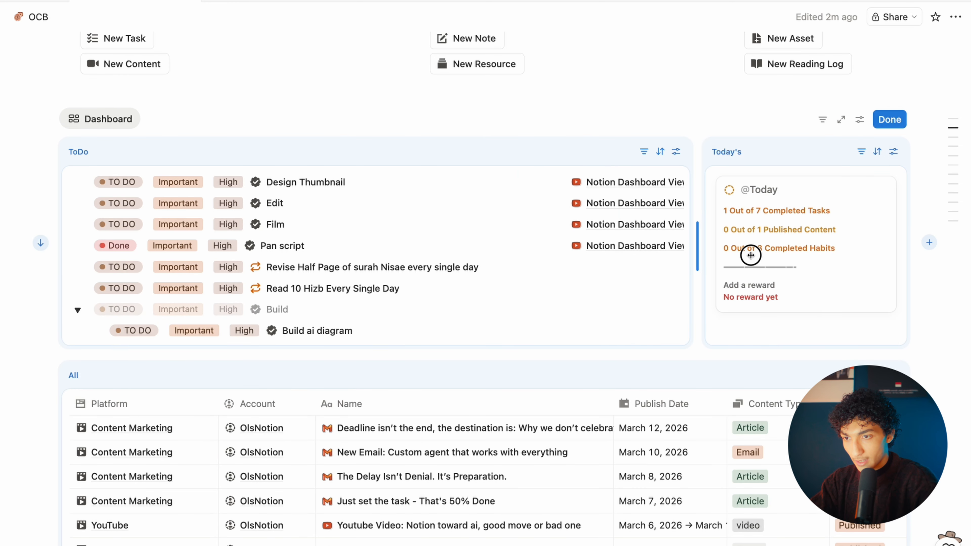
click(893, 151)
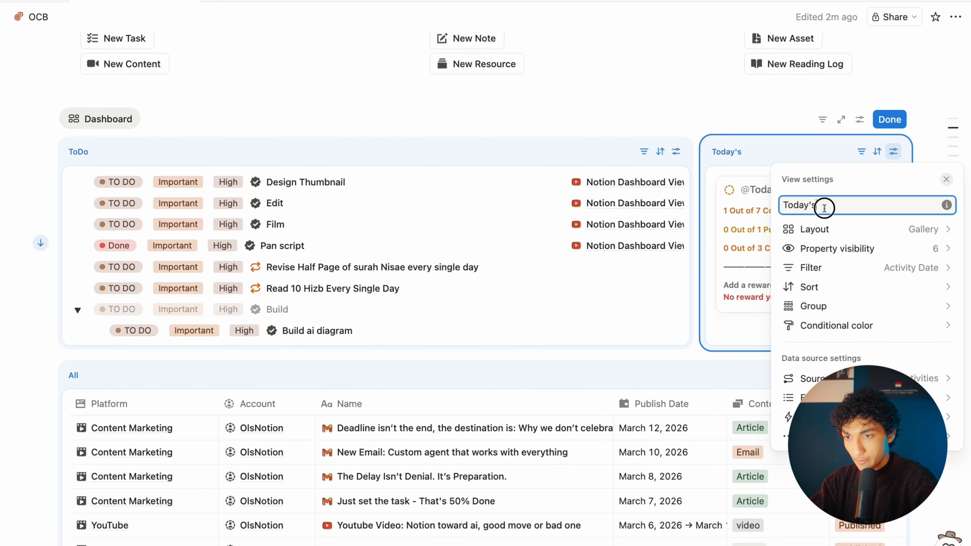
text(Daily A)
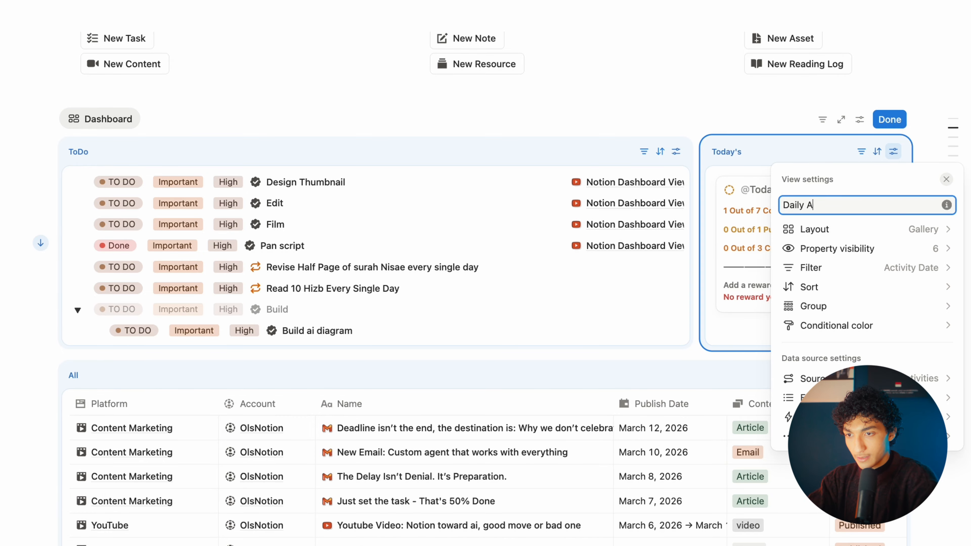
click(661, 175)
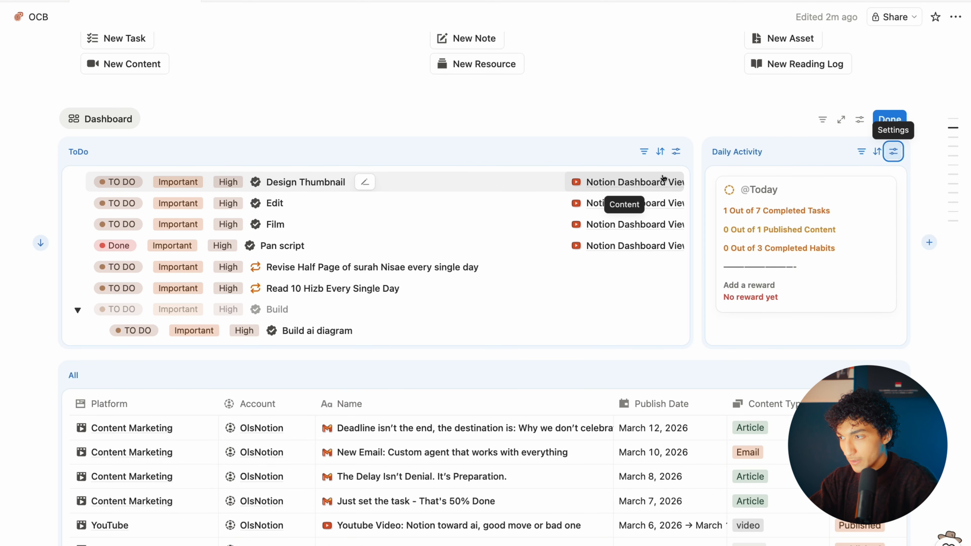
scroll(569, 320, down, 1)
scroll(568, 321, down, 1)
scroll(567, 323, up, 1)
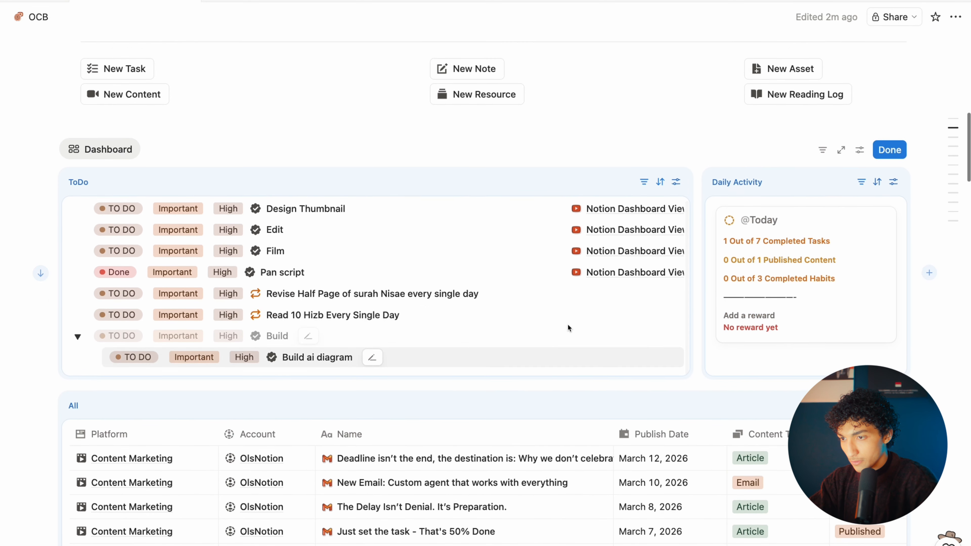
Step: Put Avoided beside Uncompleted and move the Today block beside Avoided
scroll(546, 383, down, 6)
scroll(505, 452, down, 6)
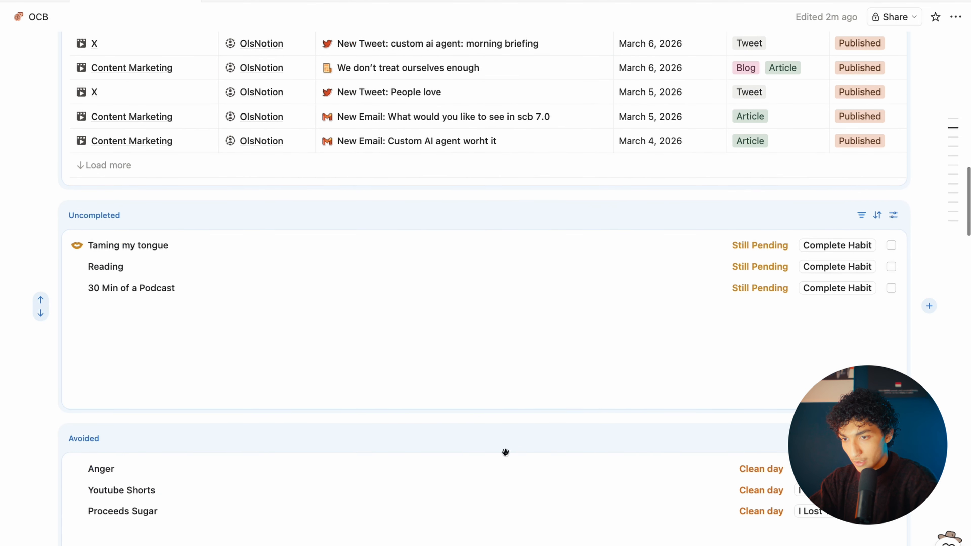
click(861, 216)
key(Escape)
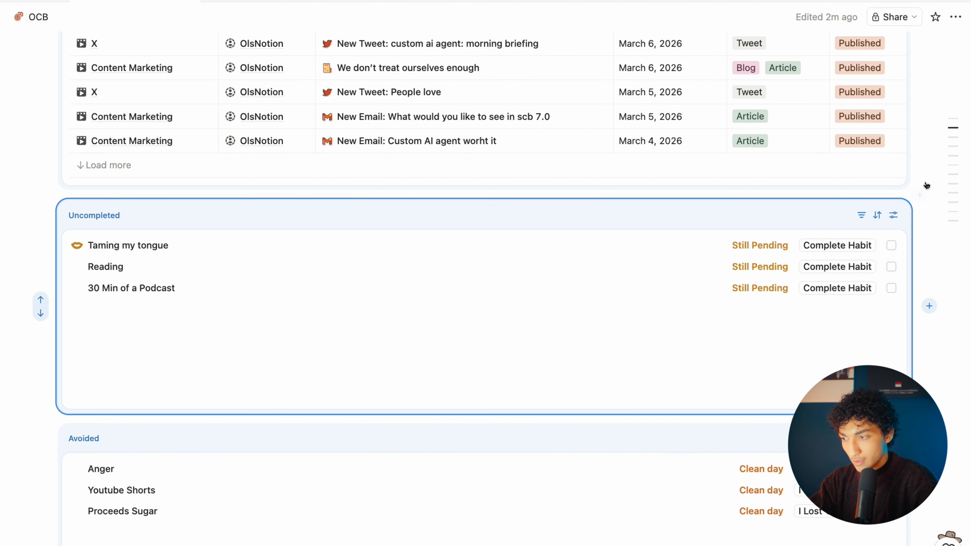
drag(69, 442, 908, 318)
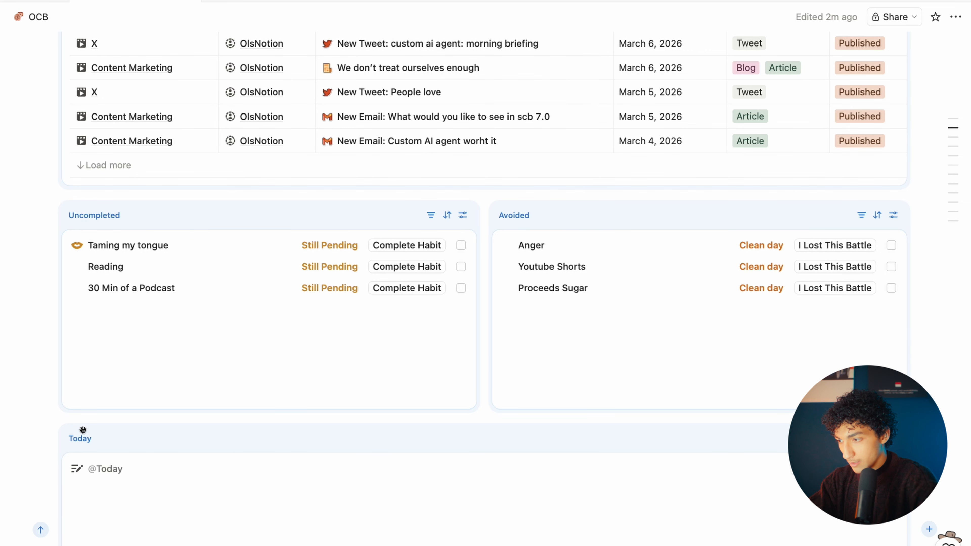
drag(392, 356, 910, 277)
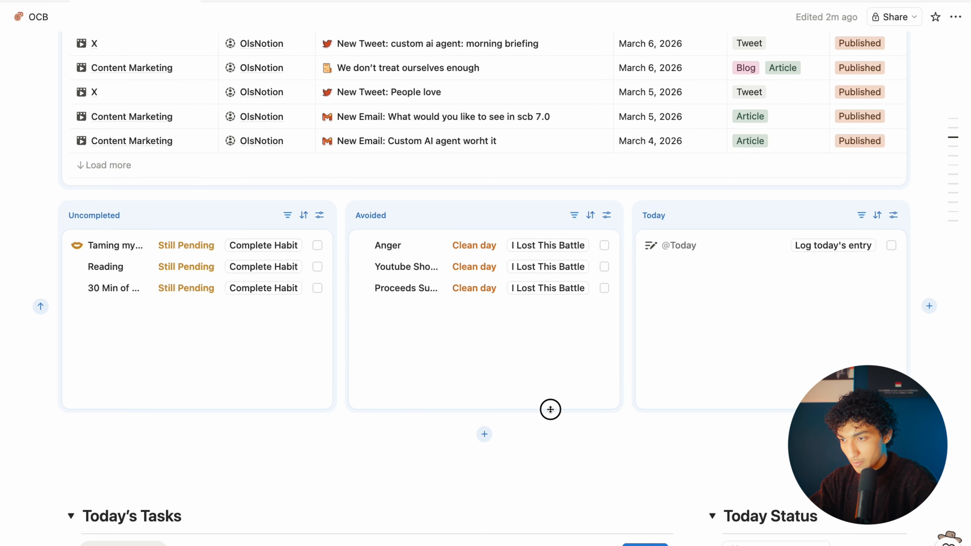
scroll(236, 393, up, 8)
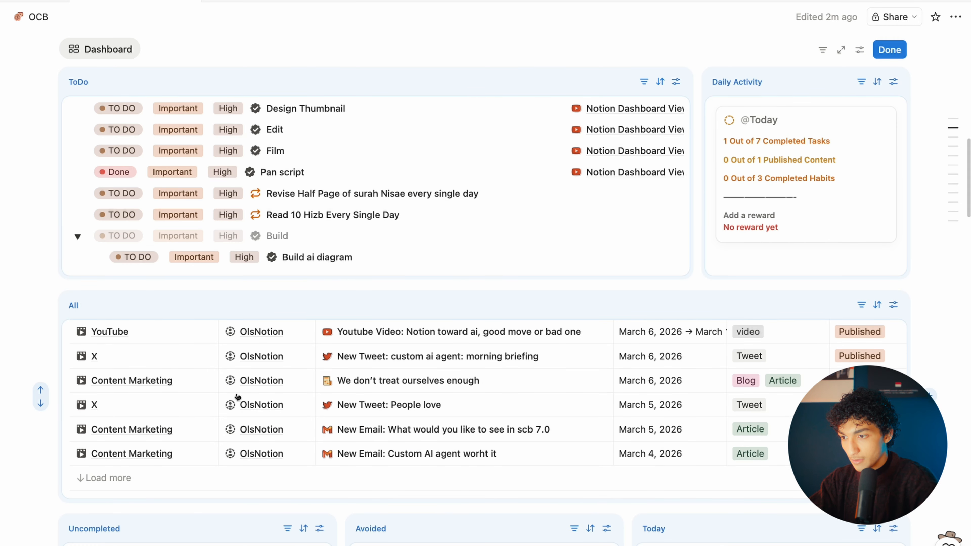
scroll(927, 331, down, 5)
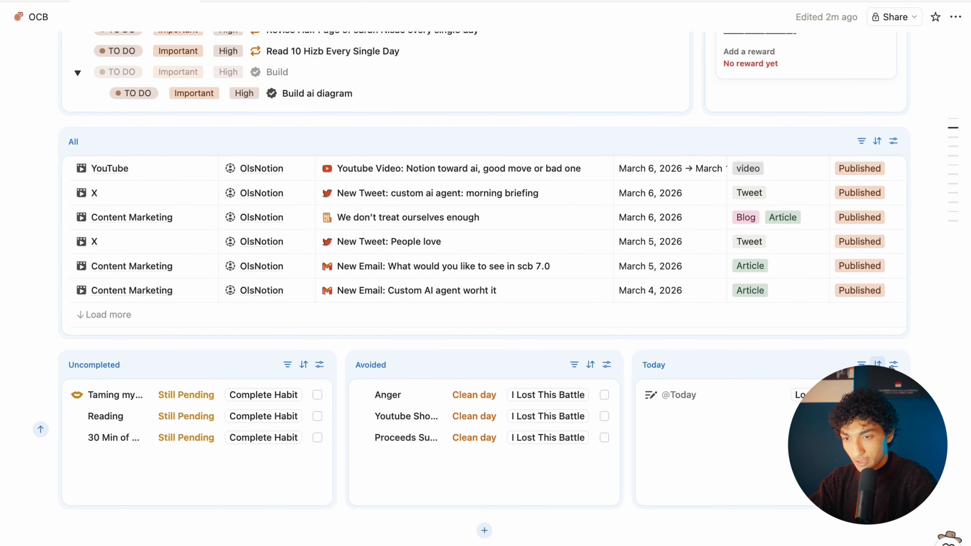
Step: Rename the Today block's view to 'Journal' and open its Date: This day filter
click(893, 364)
click(819, 103)
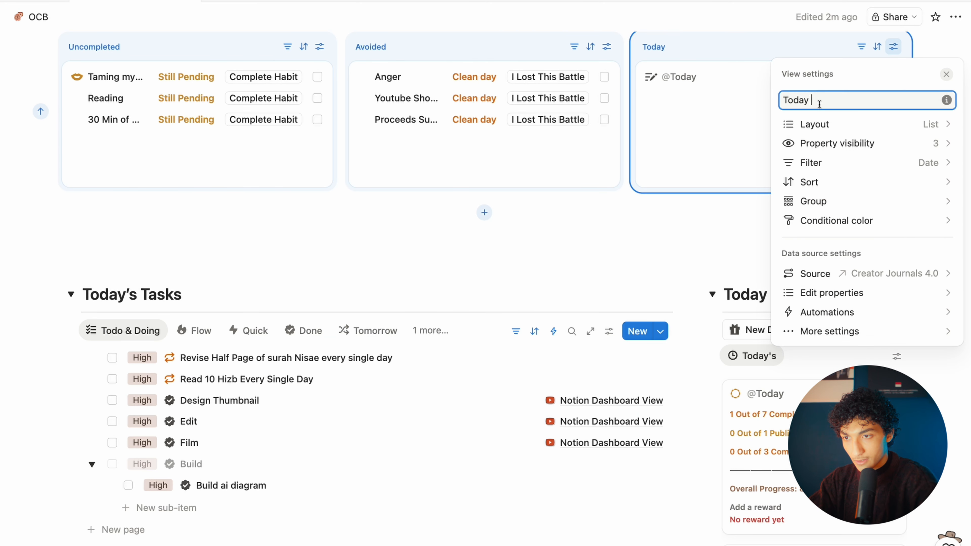
key(BackSpace)
key(BackSpace)
key(BackSpace)
key(BackSpace)
key(BackSpace)
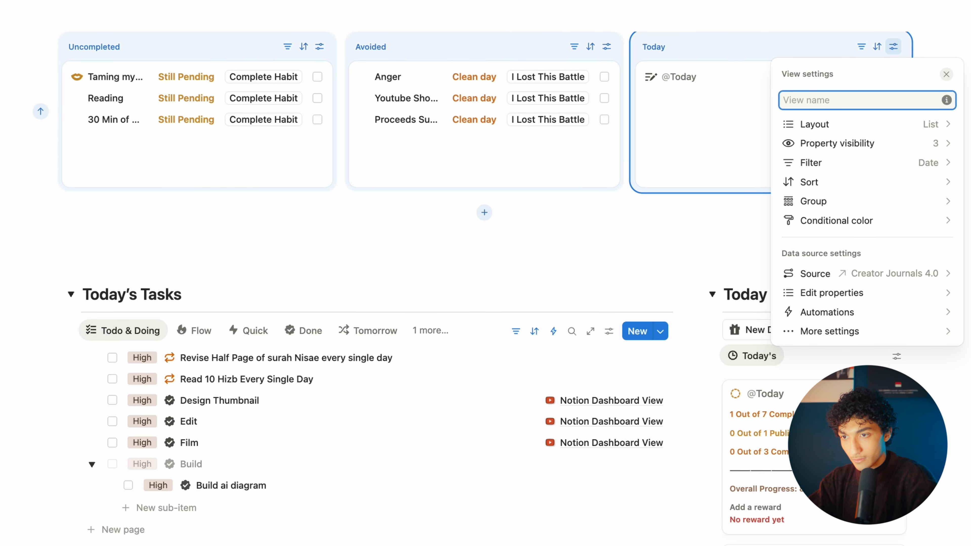
click(588, 201)
scroll(587, 202, up, 5)
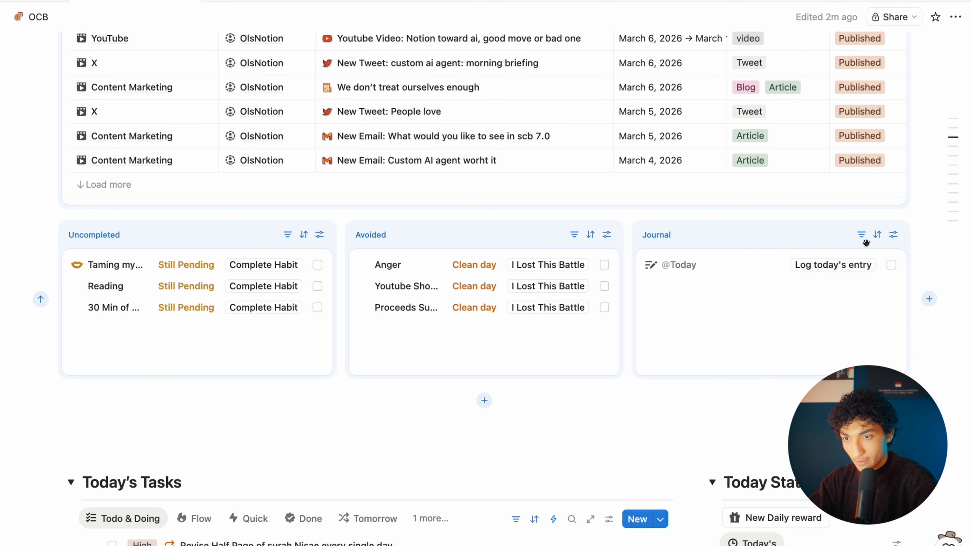
click(860, 234)
click(886, 286)
Step: Delete the Date: This day filter from the Journal block
click(948, 308)
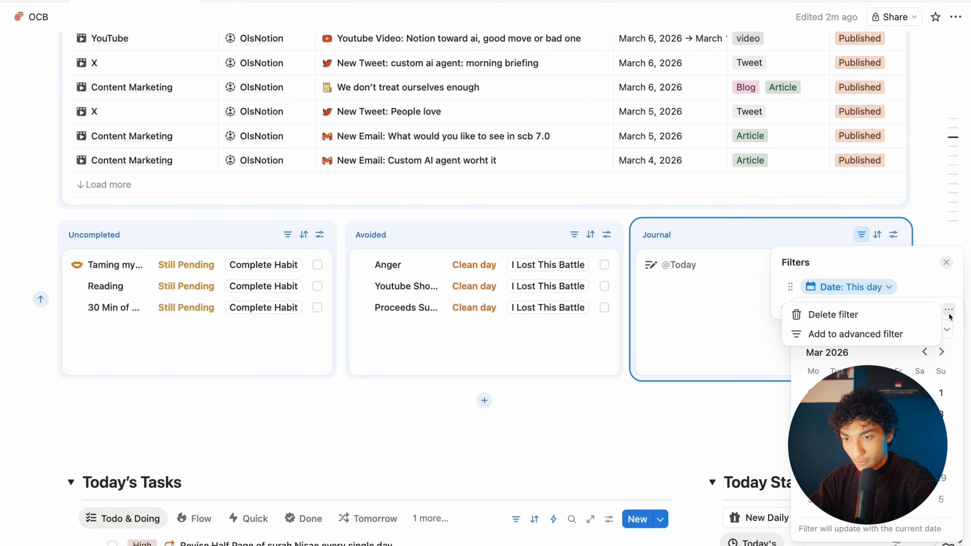
click(899, 317)
click(934, 227)
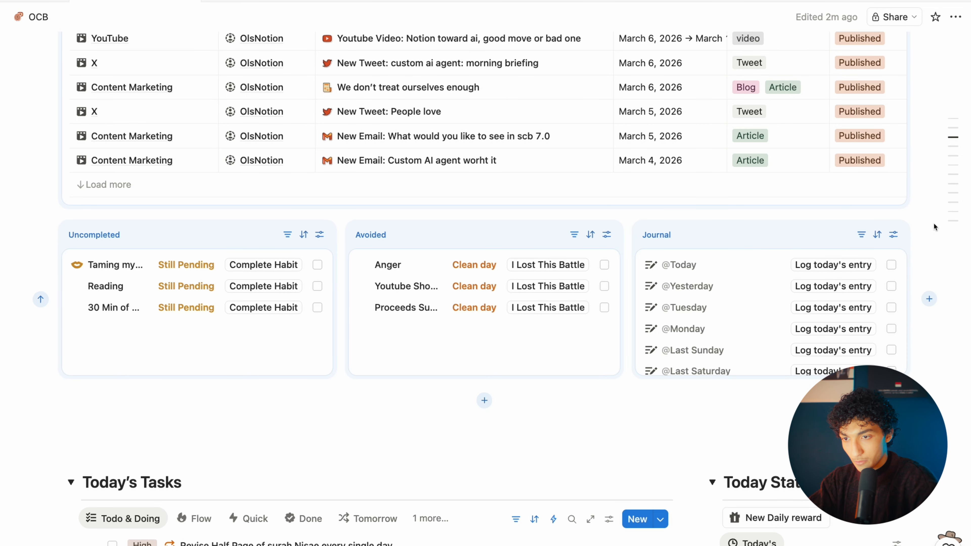
Step: Remove the Date rule from the Avoided block, keeping its Bad Check rule
scroll(650, 268, up, 2)
click(574, 274)
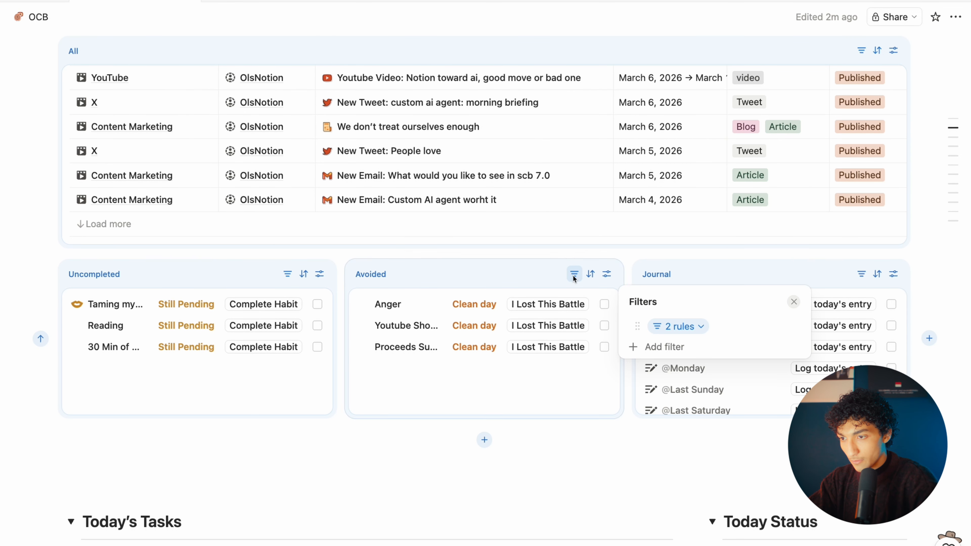
click(702, 325)
click(944, 353)
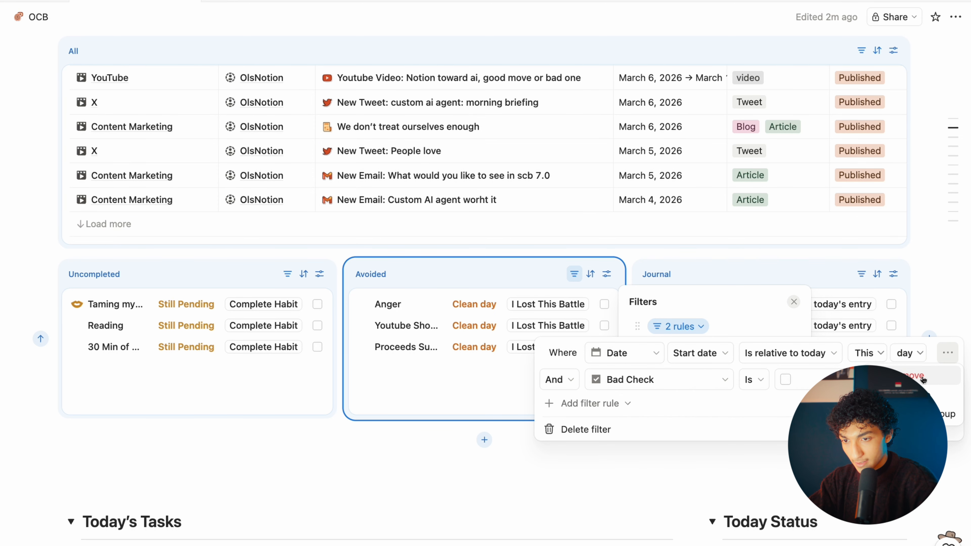
click(916, 376)
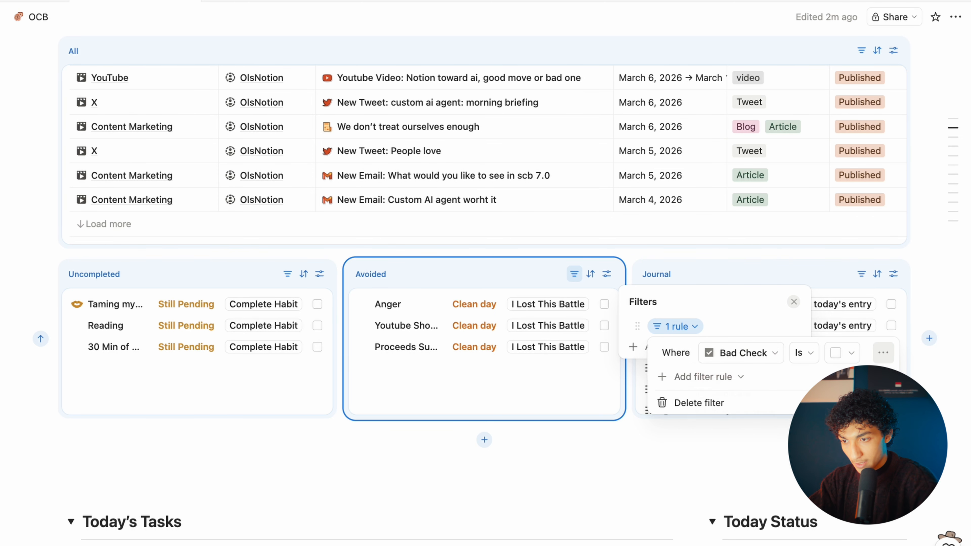
click(883, 352)
click(915, 375)
Step: Open the Uncompleted block's filter rules and its Date rule options
click(928, 312)
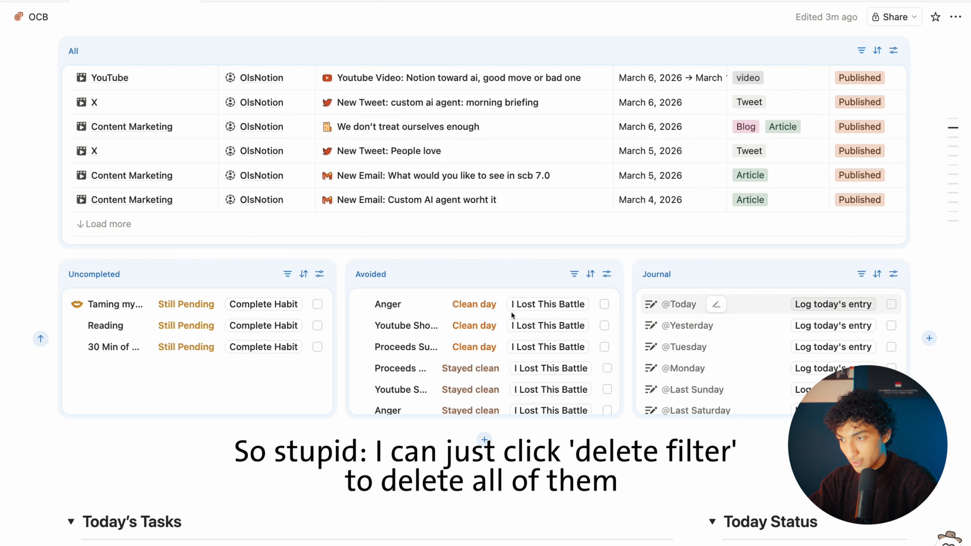
click(287, 274)
click(414, 326)
scroll(910, 273, up, 6)
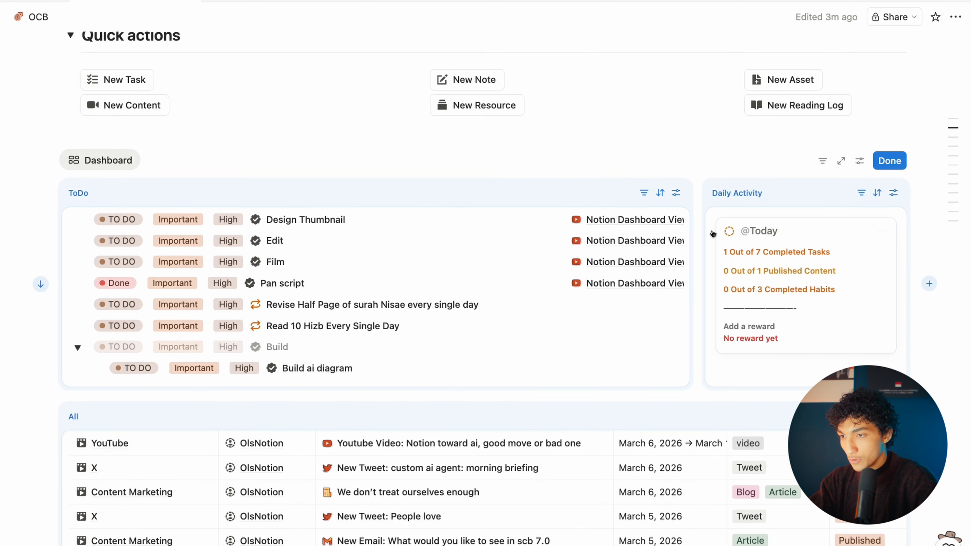
Step: Create a dashboard filter across six sources' Date, Activity Date, Publish Date and Due properties
click(822, 161)
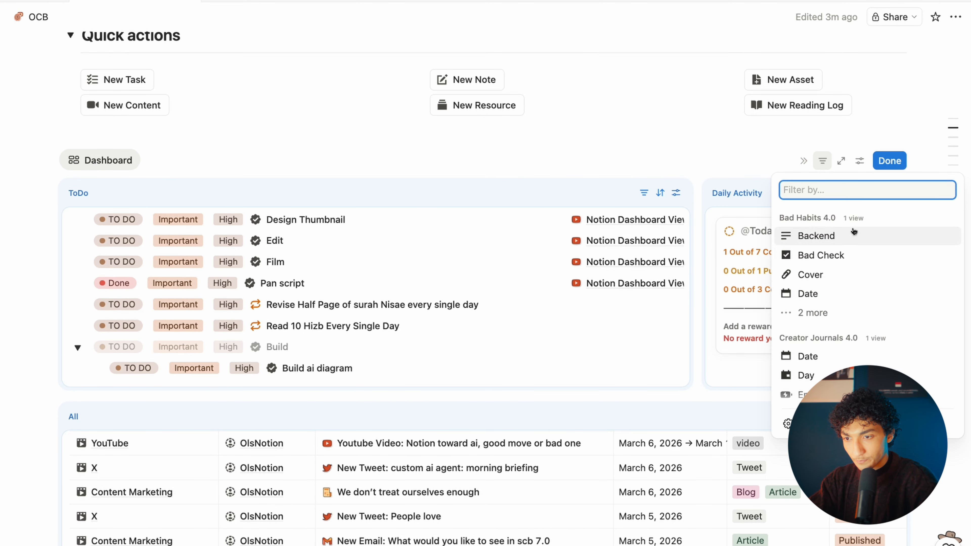
click(848, 423)
click(867, 331)
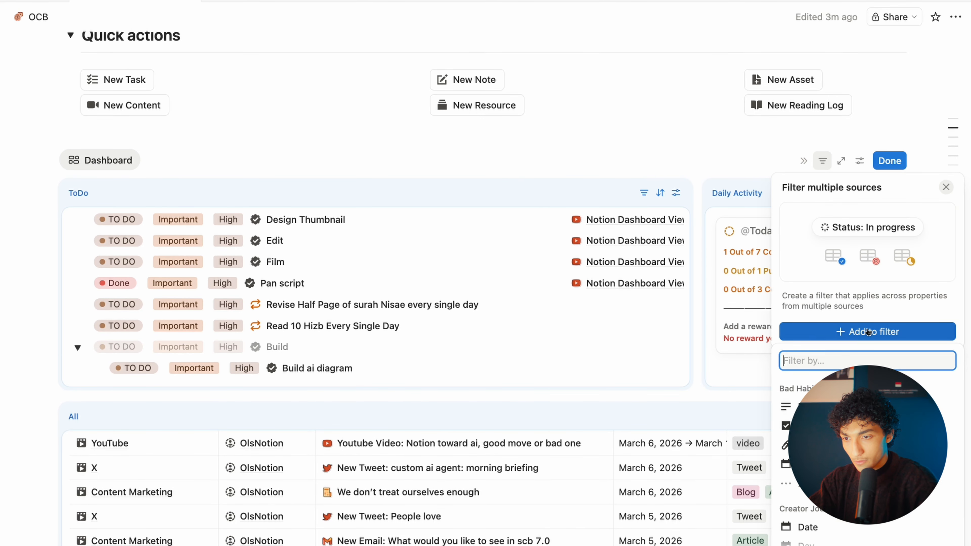
click(841, 464)
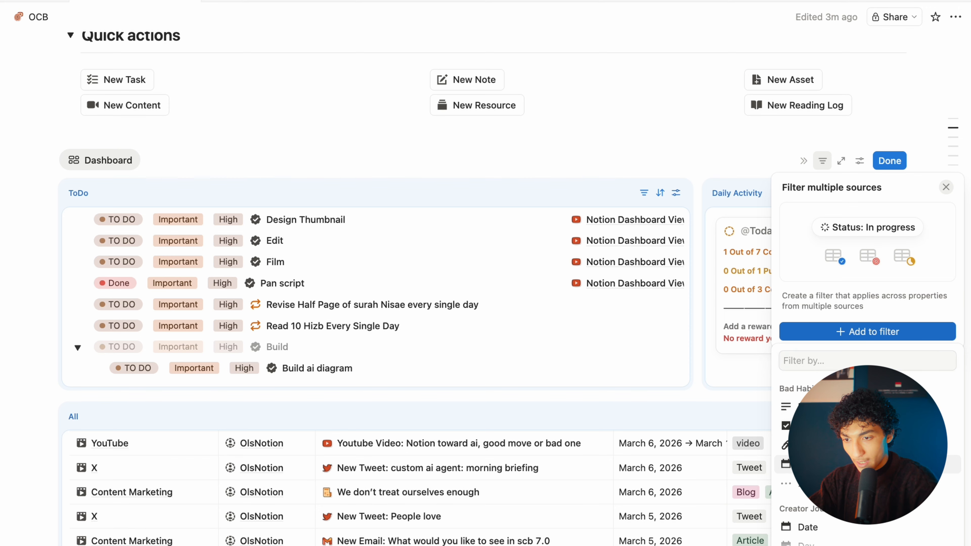
click(167, 349)
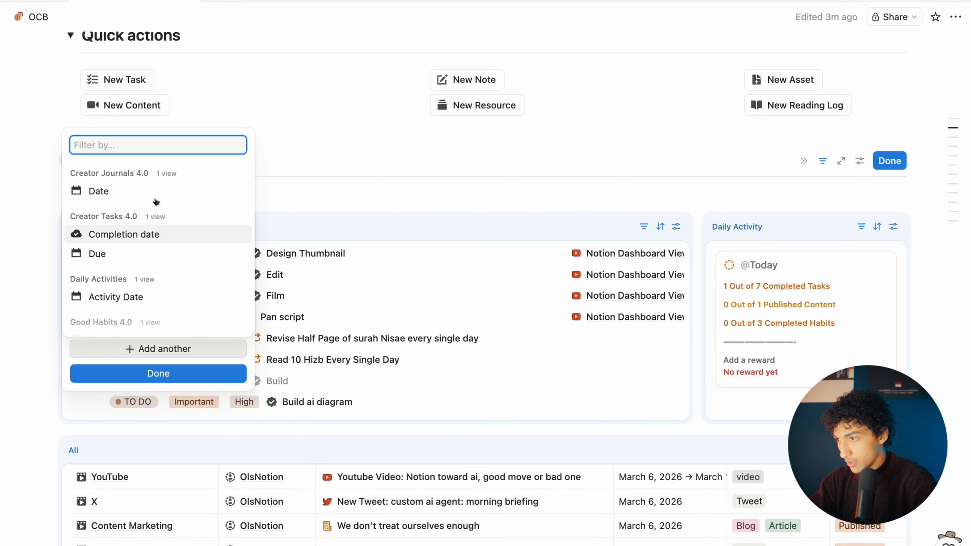
click(156, 191)
click(127, 376)
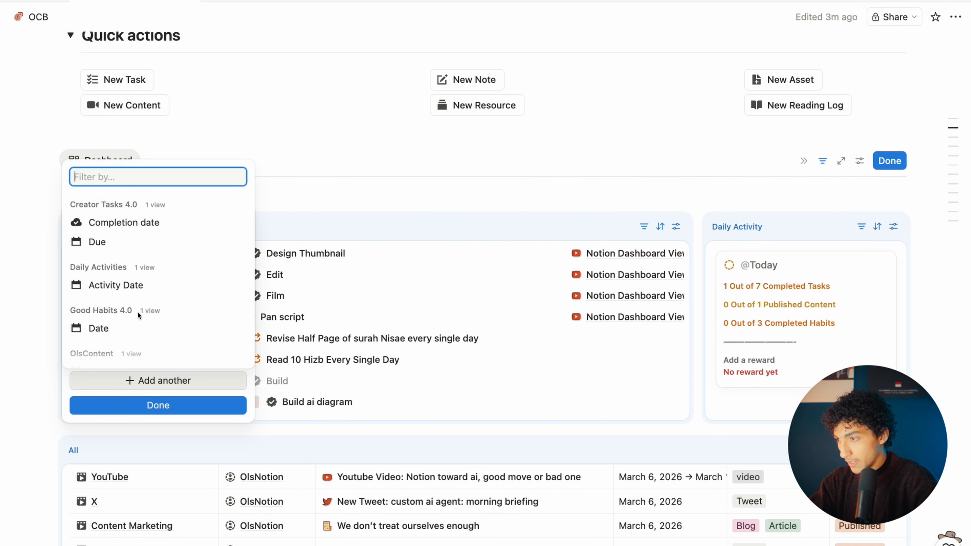
click(141, 289)
click(140, 411)
click(129, 345)
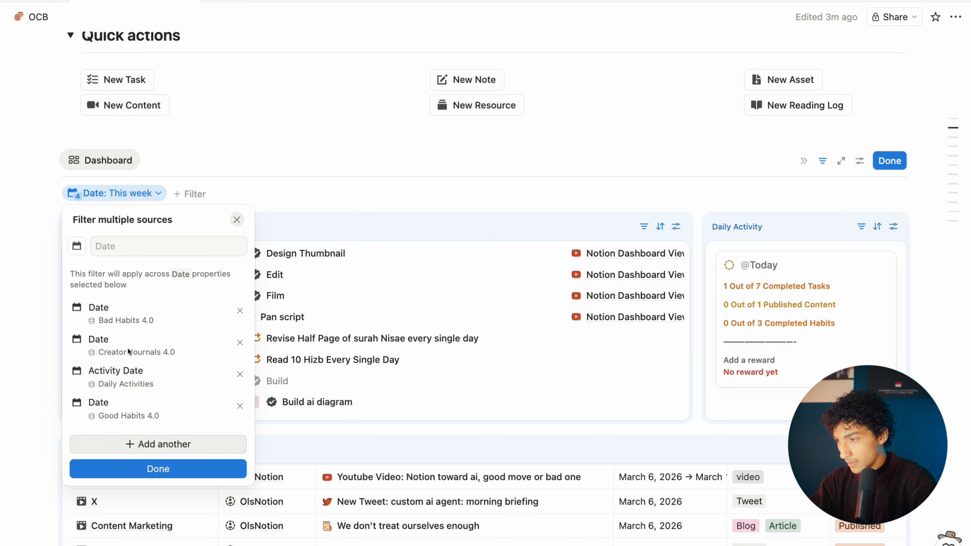
click(127, 446)
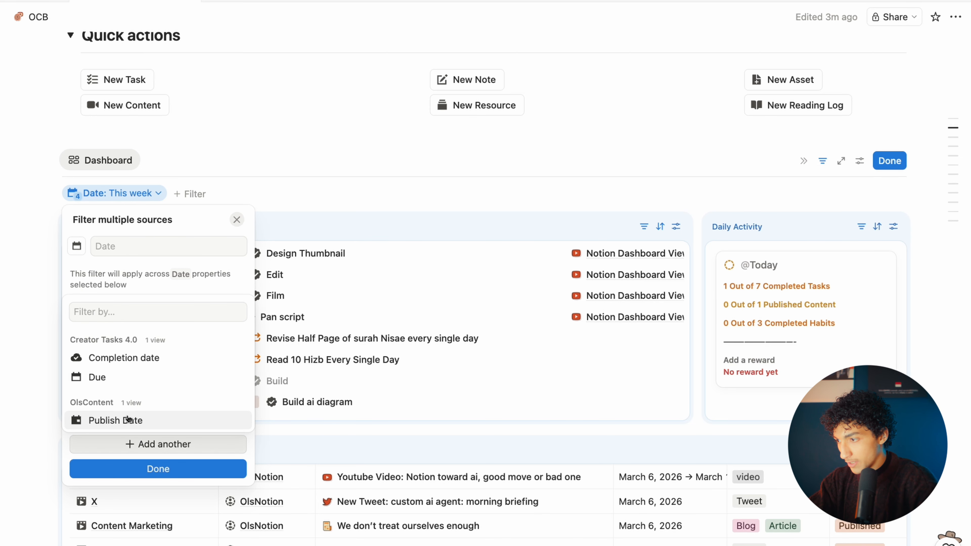
click(128, 427)
click(119, 475)
click(118, 450)
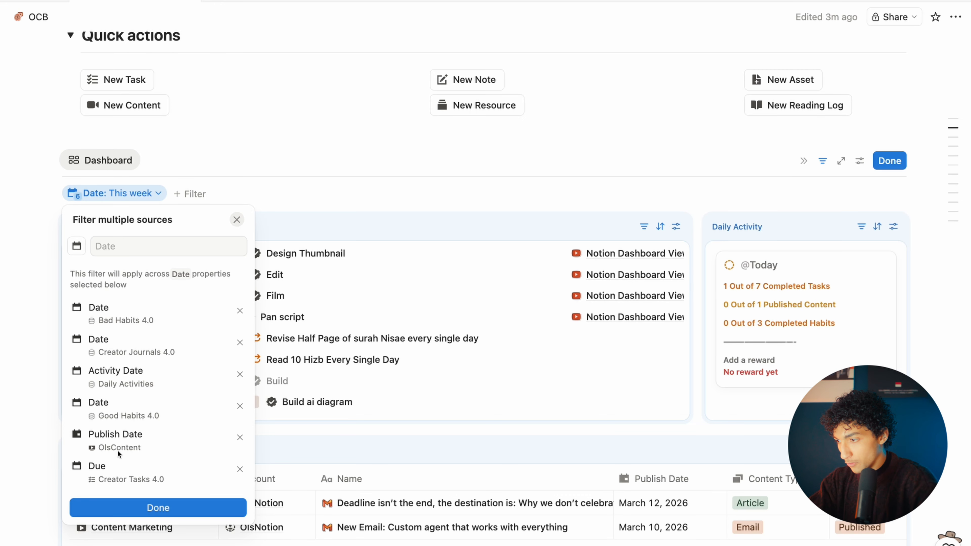
click(158, 507)
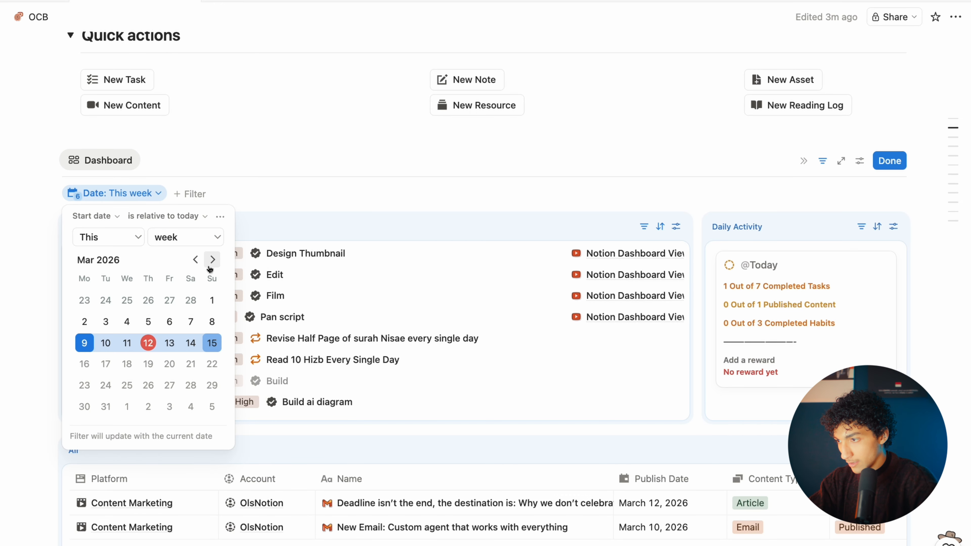
Step: Change the shared date filter's period from this week to This day
click(185, 237)
click(192, 259)
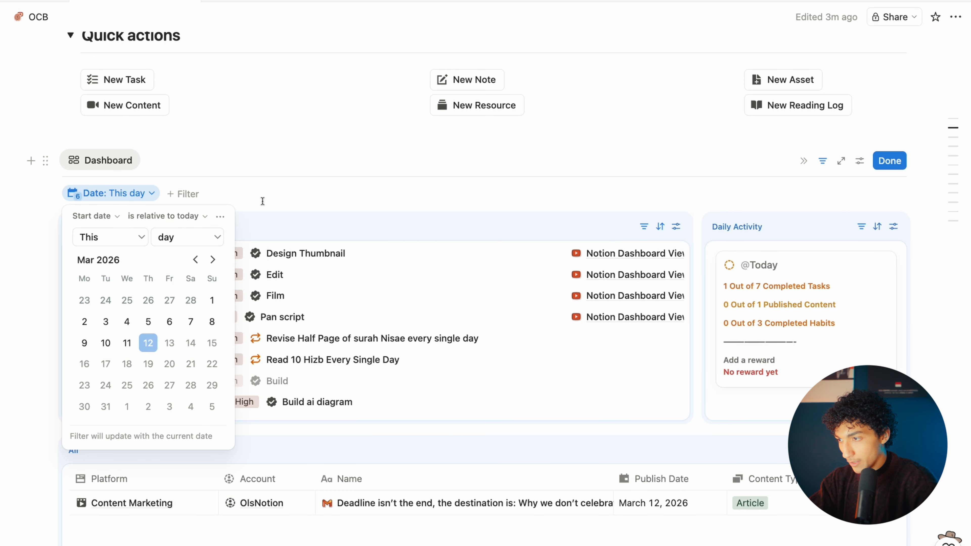
click(204, 169)
scroll(203, 169, down, 3)
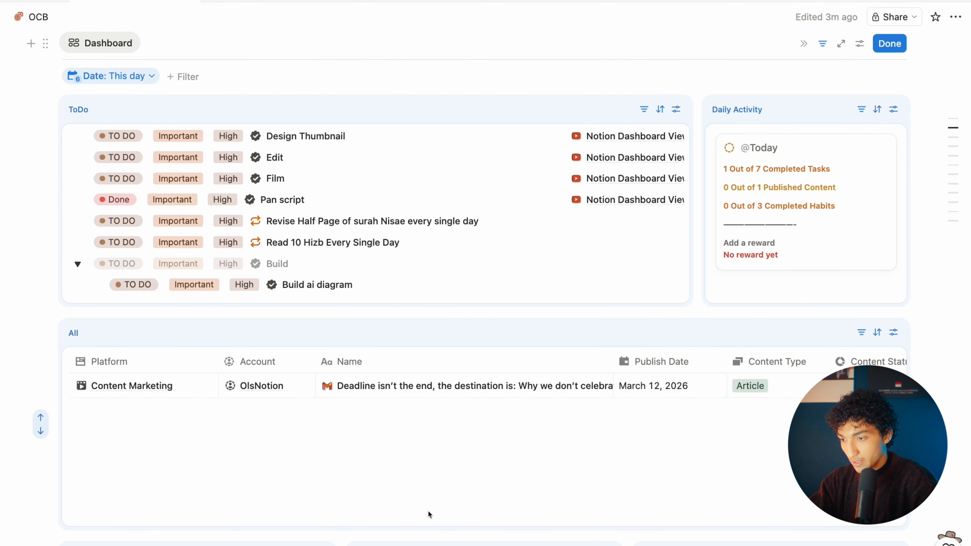
Step: Shorten the All table panel and switch Today's Tasks to its Flow view
drag(430, 528, 431, 449)
scroll(433, 448, up, 2)
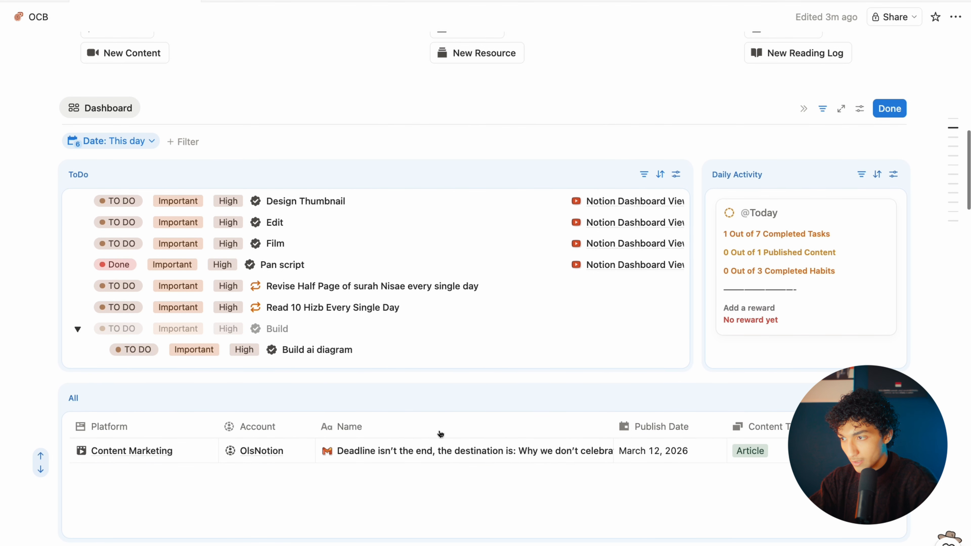
scroll(440, 433, down, 4)
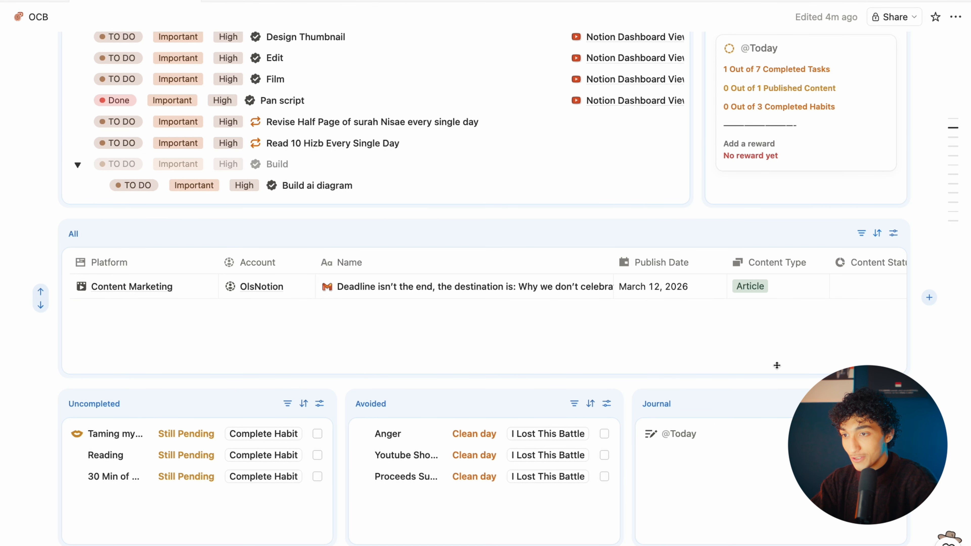
scroll(777, 365, up, 3)
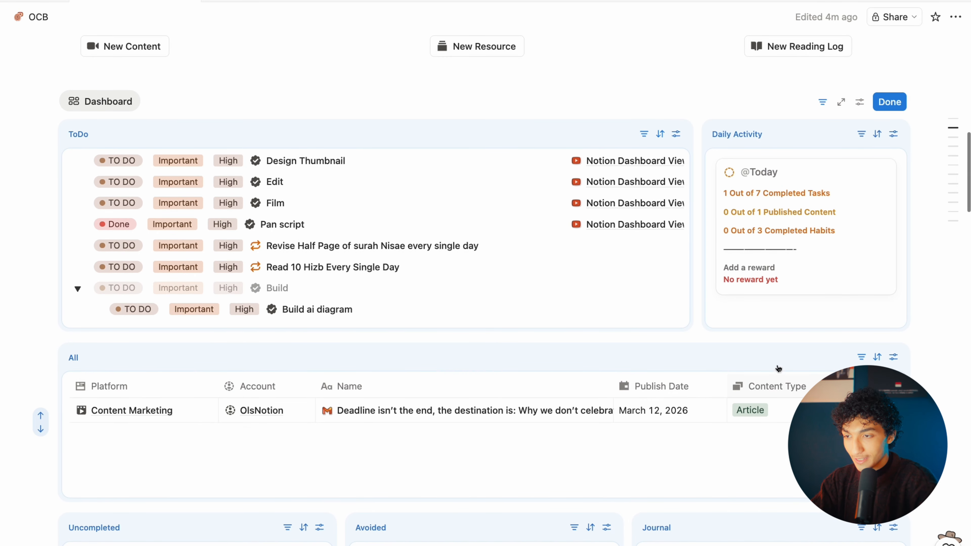
scroll(776, 365, down, 10)
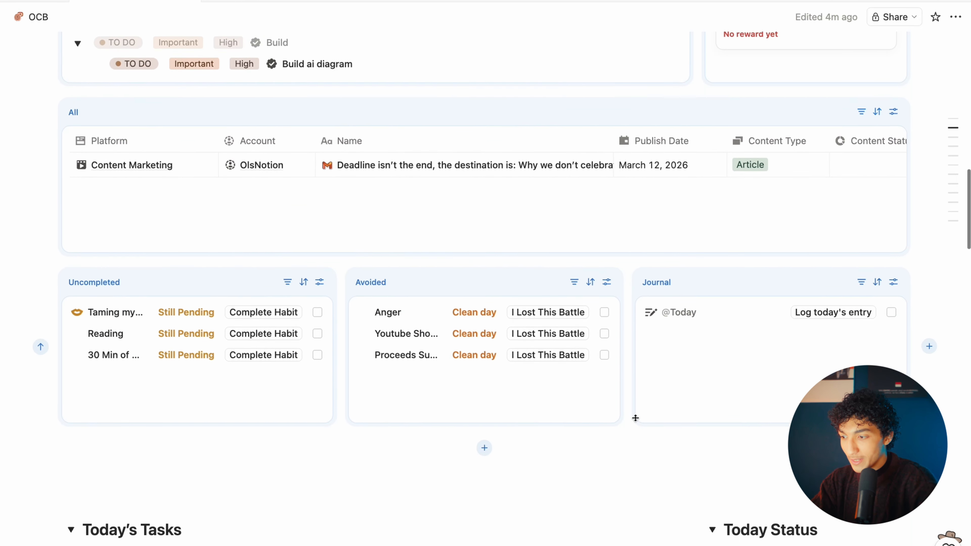
click(201, 368)
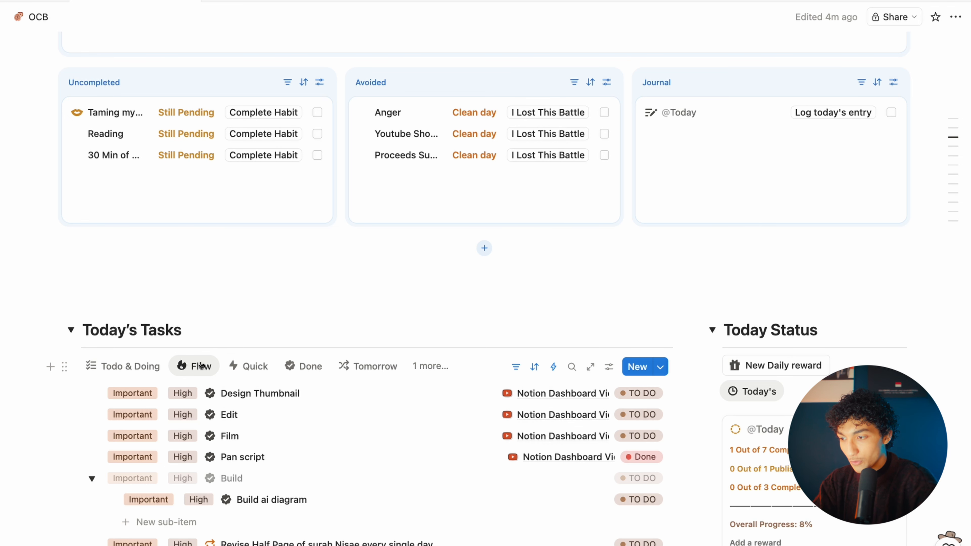
Step: Set Build ai diagram's energy to Low in the Flow view
click(266, 361)
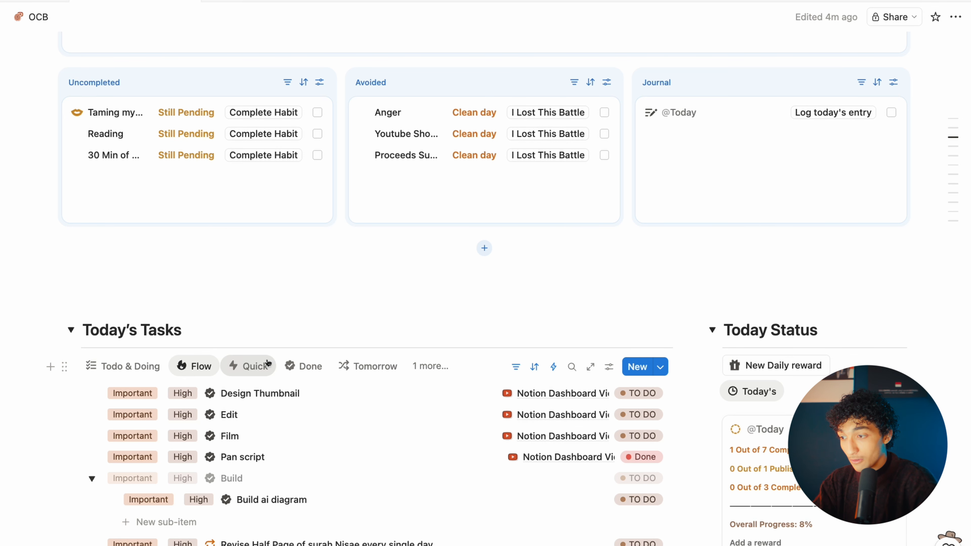
click(201, 366)
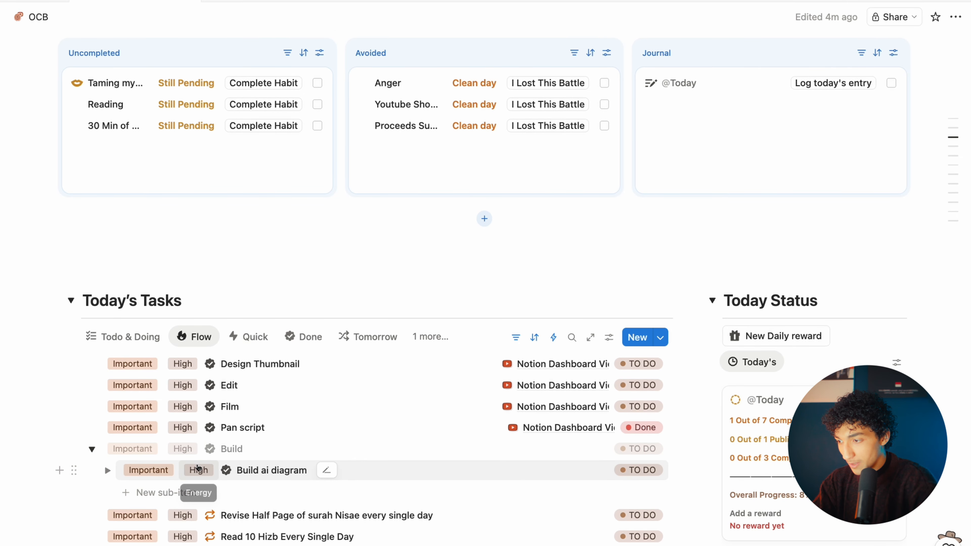
click(199, 470)
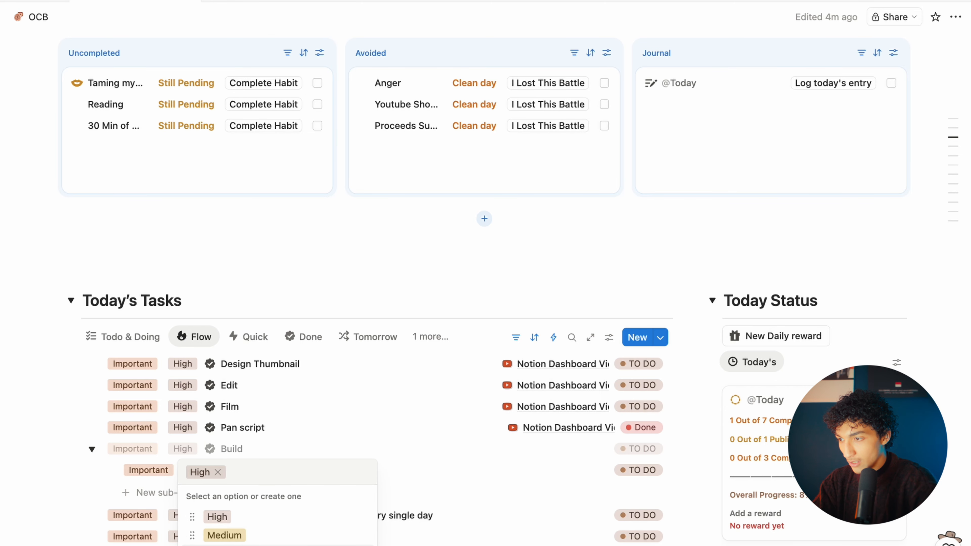
click(214, 545)
Step: Review Today's Tasks in the Quick view and the Done tab
click(253, 339)
scroll(312, 366, up, 3)
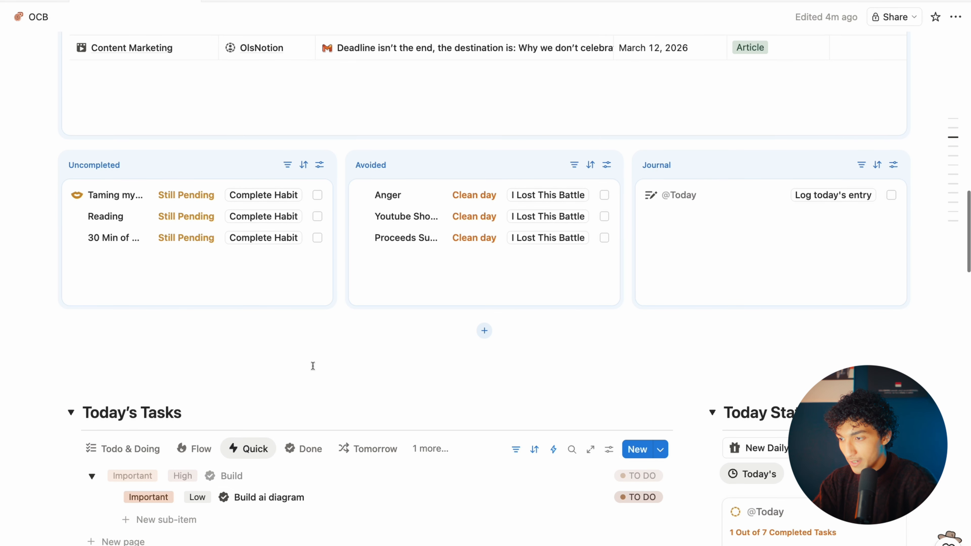
click(303, 448)
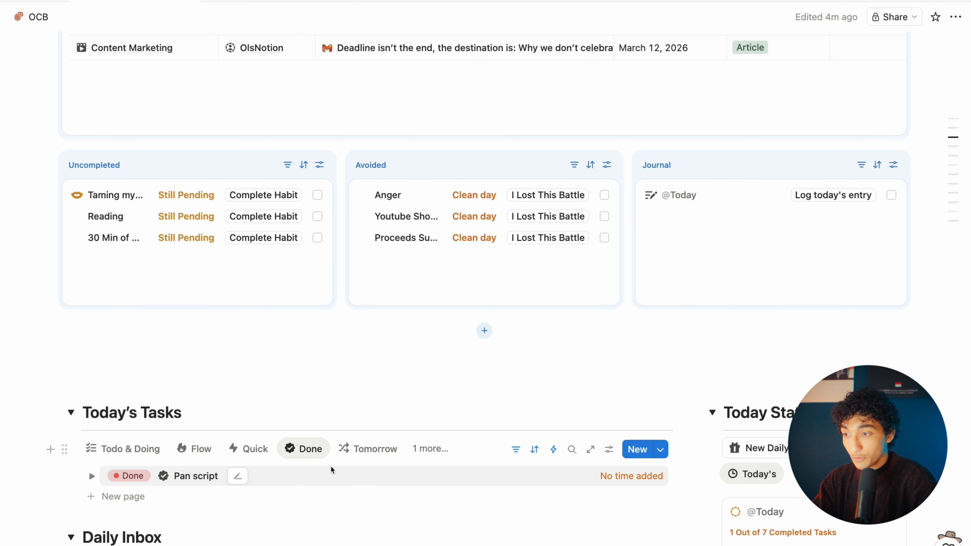
scroll(331, 465, up, 4)
scroll(330, 466, down, 7)
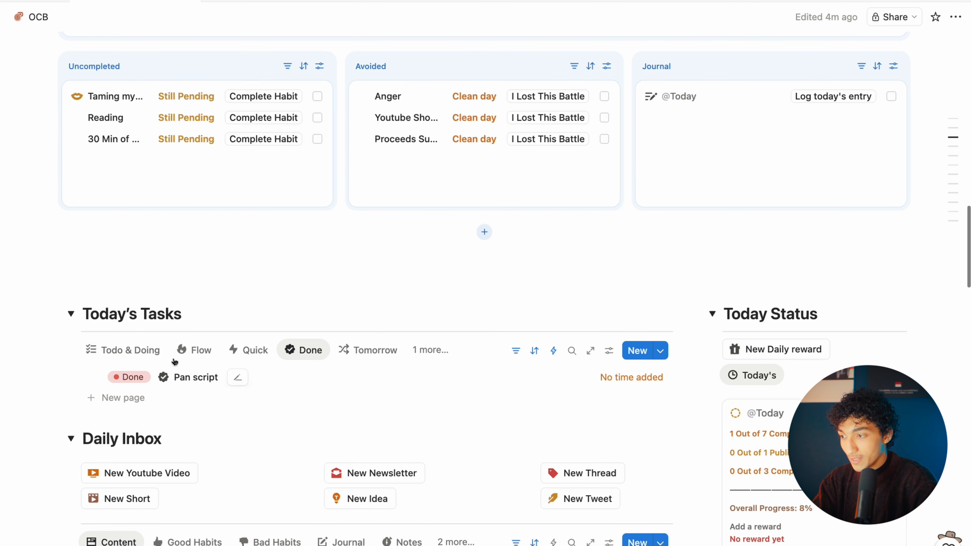
Step: Tick Film as complete, check the Done and Tomorrow tabs, then return to Todo & Doing
click(128, 350)
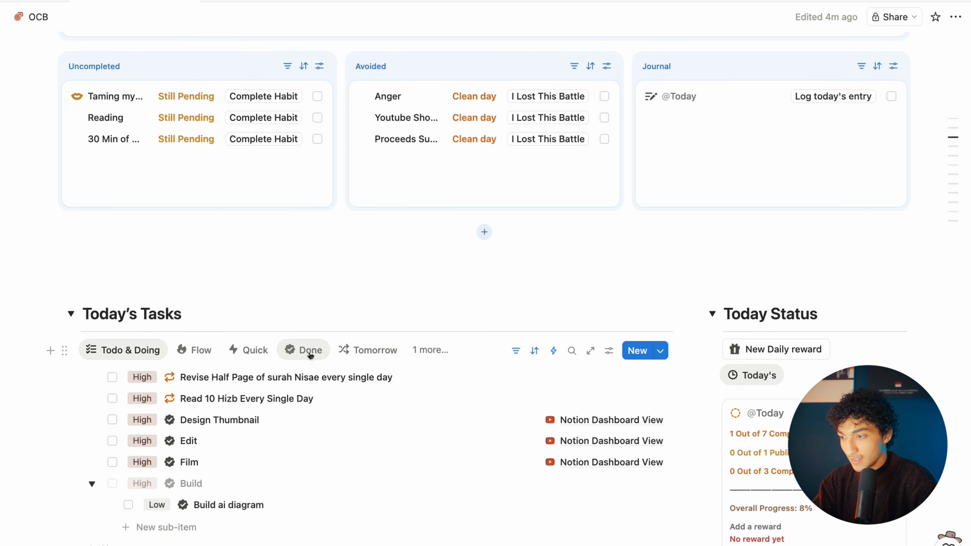
click(112, 462)
click(303, 350)
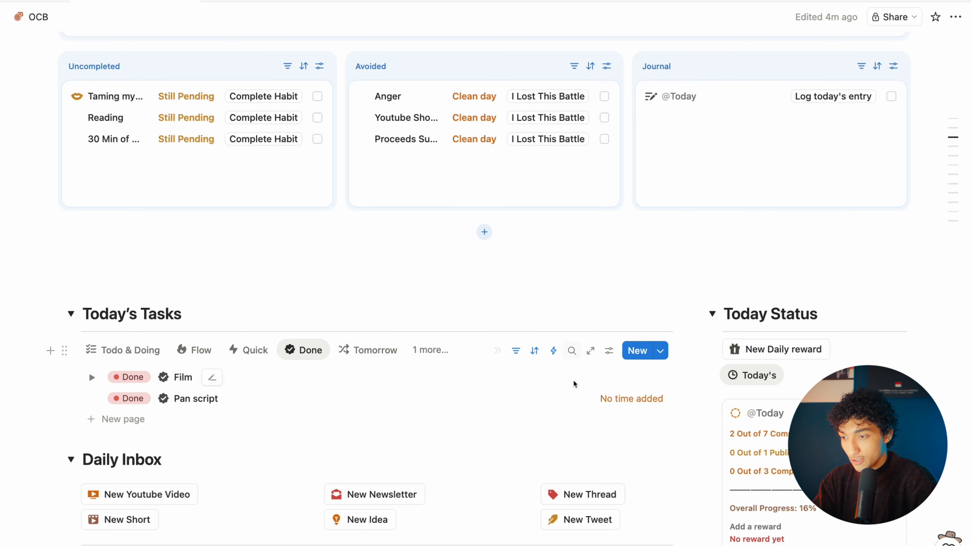
click(376, 351)
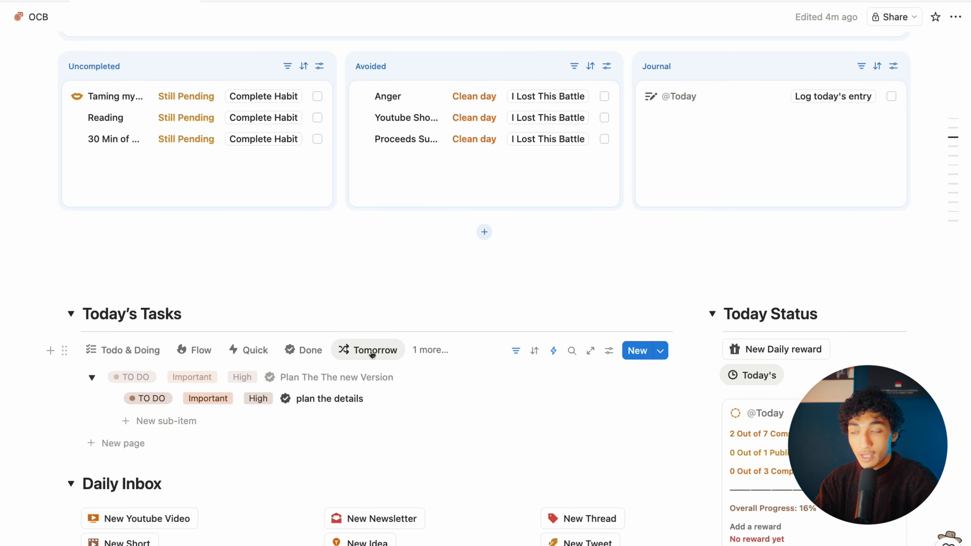
click(430, 350)
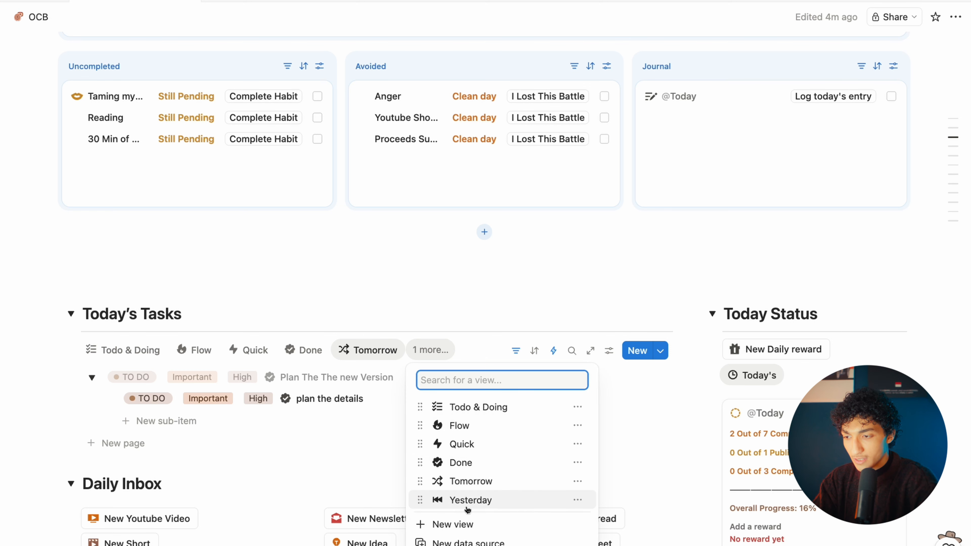
click(142, 355)
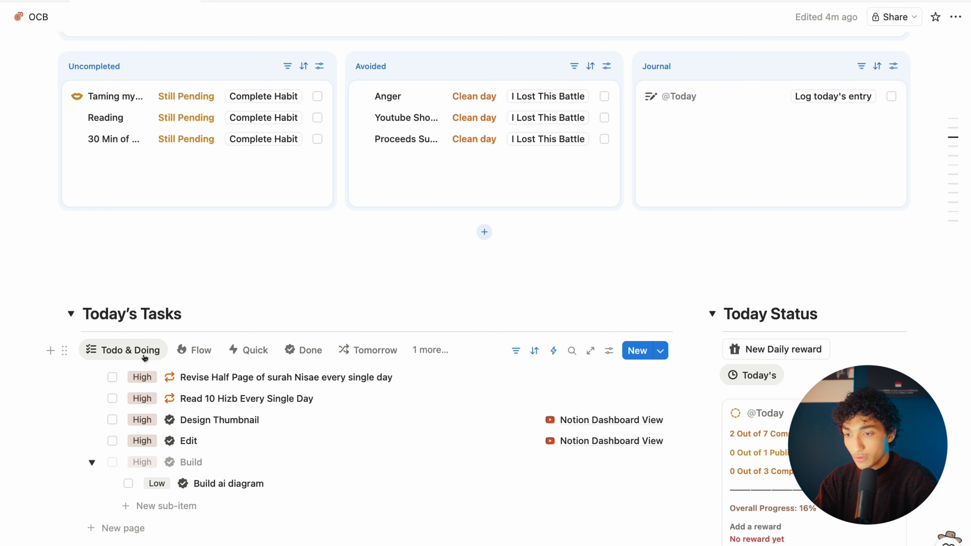
scroll(144, 357, down, 10)
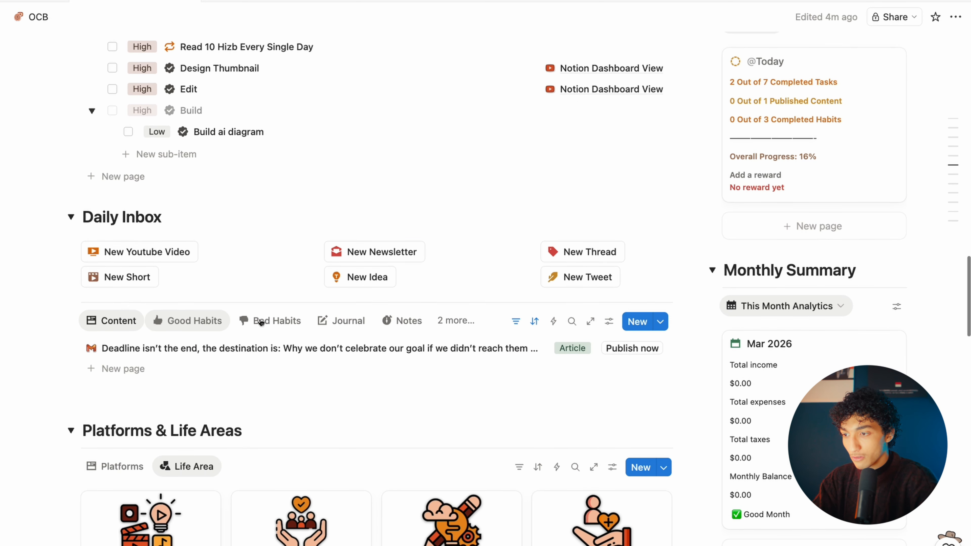
click(451, 320)
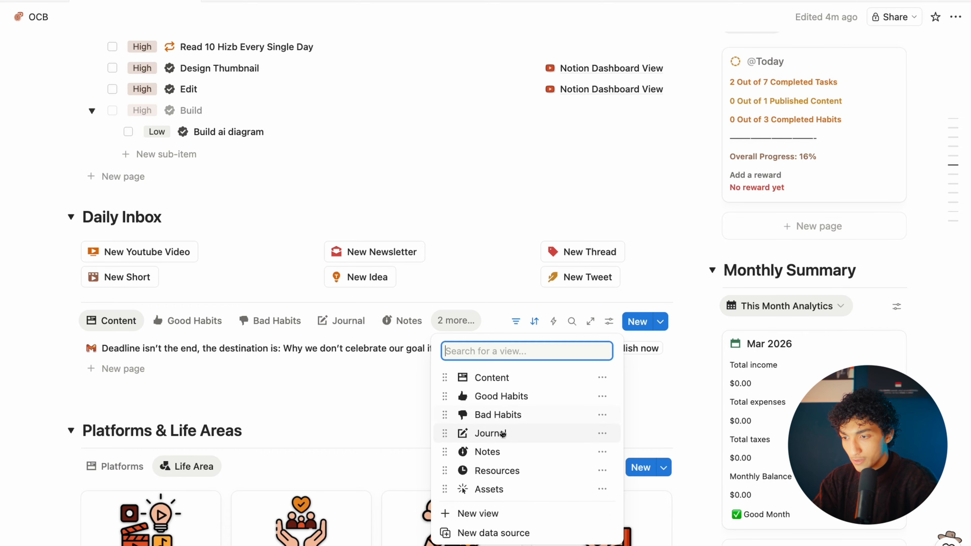
click(341, 321)
scroll(344, 321, up, 8)
scroll(343, 319, up, 10)
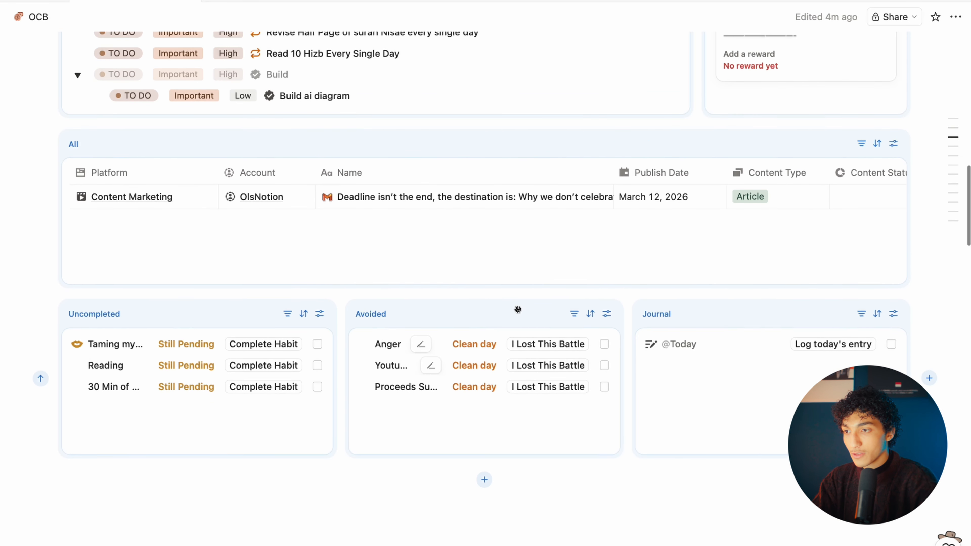
scroll(517, 309, up, 2)
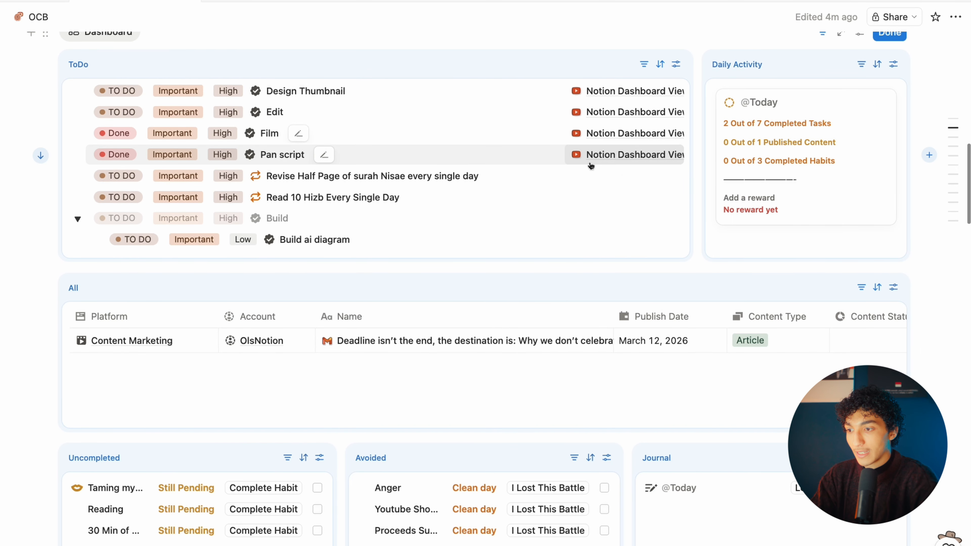
scroll(535, 363, down, 3)
scroll(502, 336, up, 1)
scroll(501, 336, up, 2)
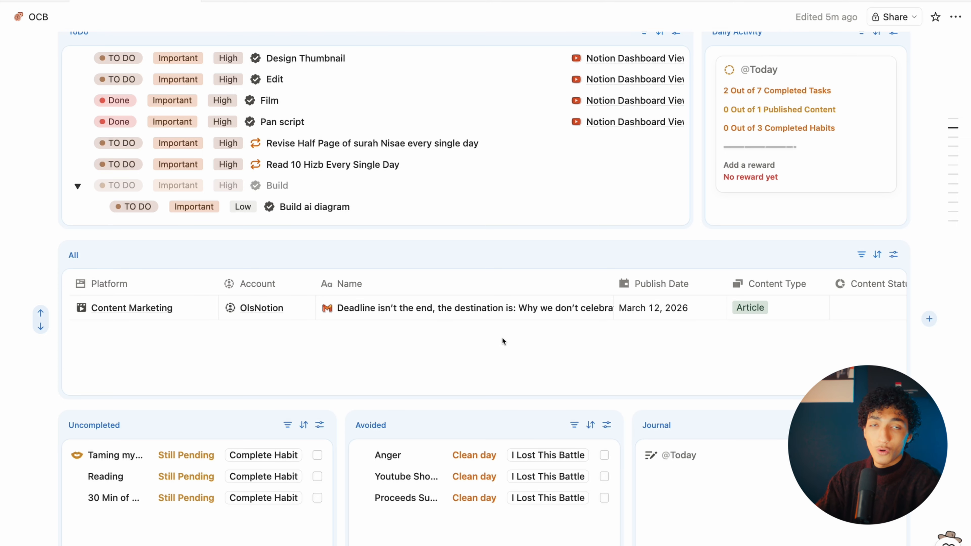
scroll(502, 340, down, 1)
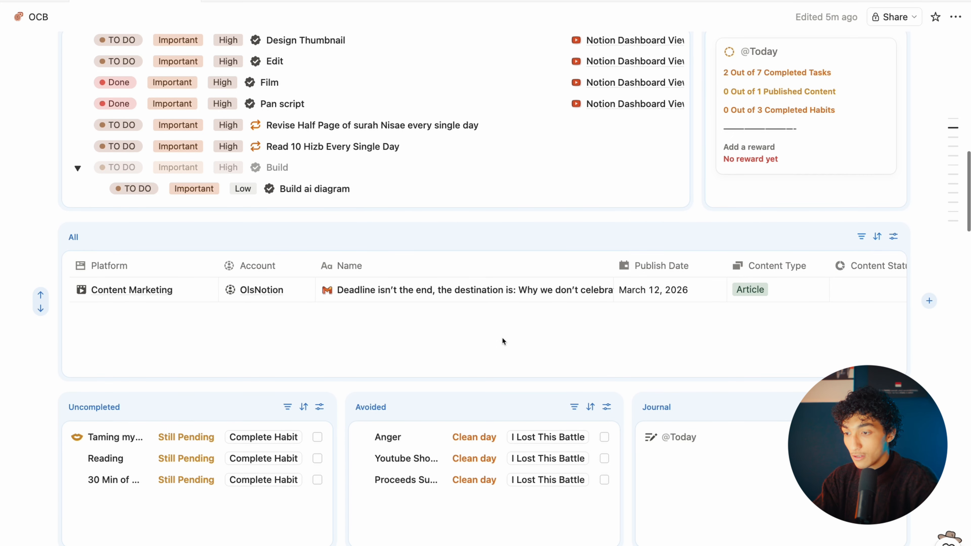
scroll(501, 336, up, 3)
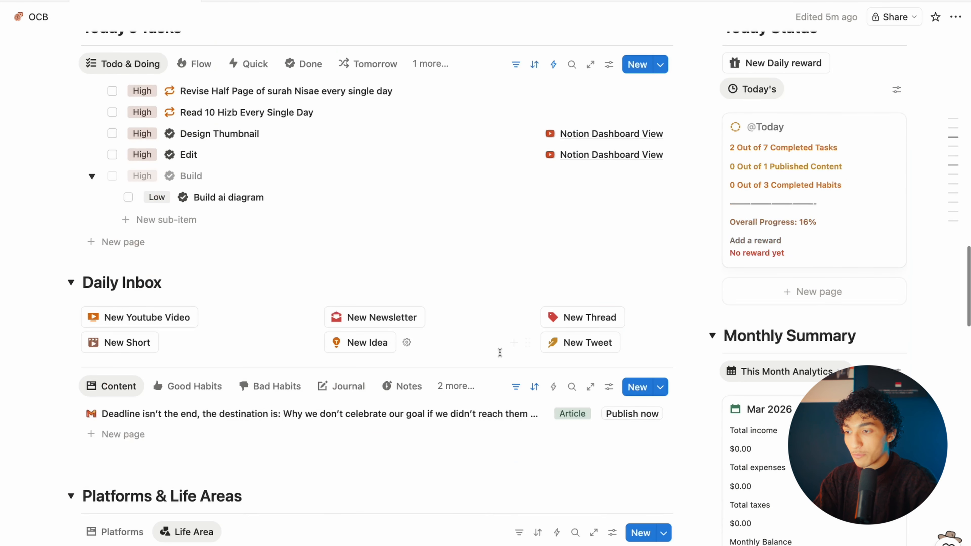
scroll(499, 352, up, 4)
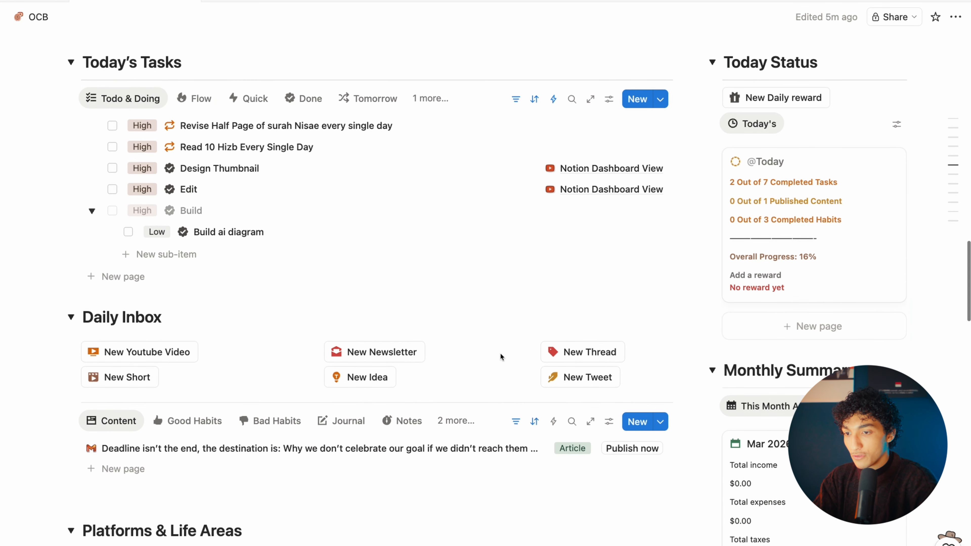
scroll(595, 344, up, 10)
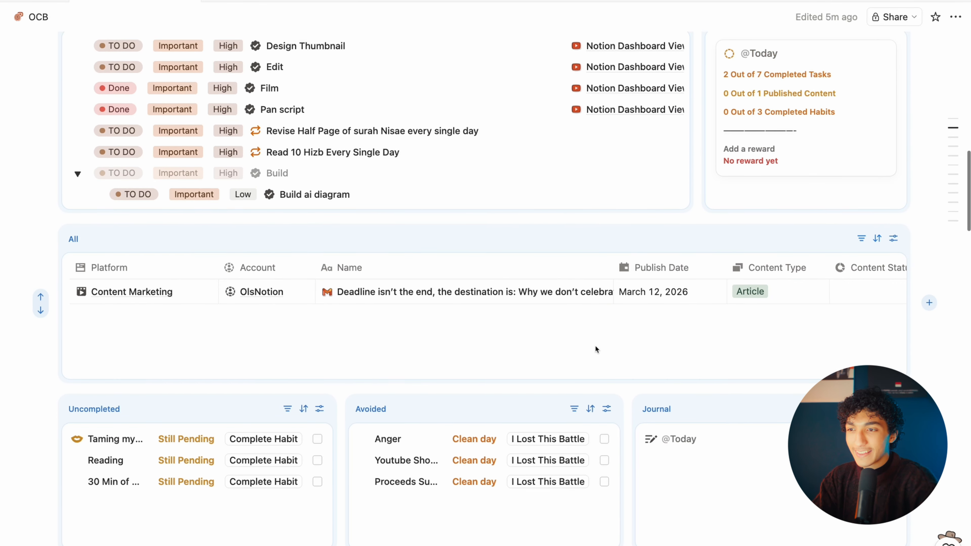
scroll(595, 344, up, 2)
Step: Exit the OCB dashboard's edit mode and scroll through the finished panels
scroll(595, 346, up, 8)
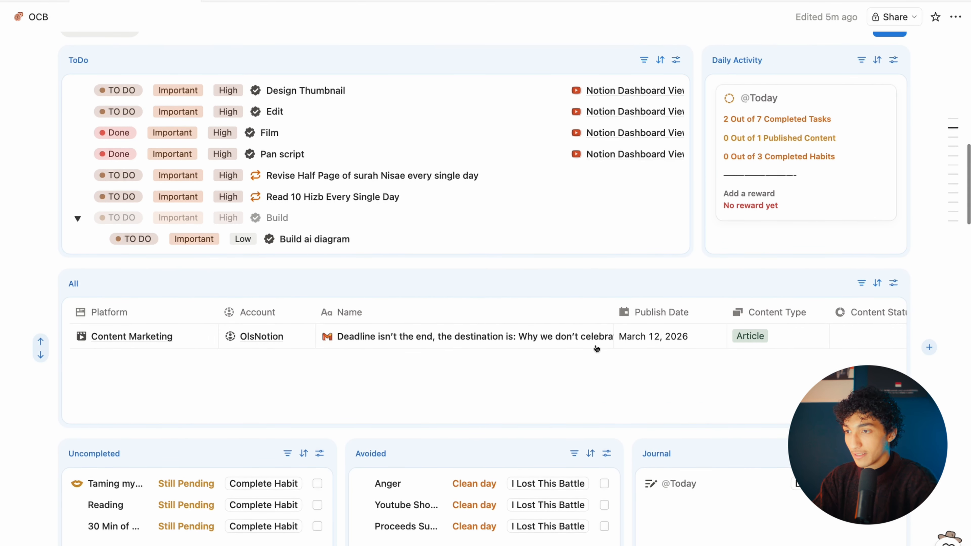
click(890, 163)
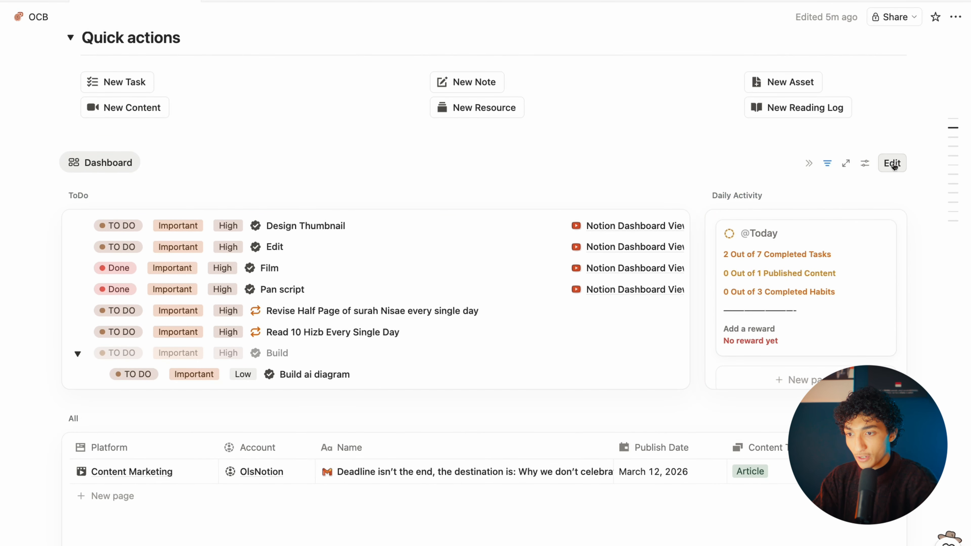
scroll(895, 290, down, 1)
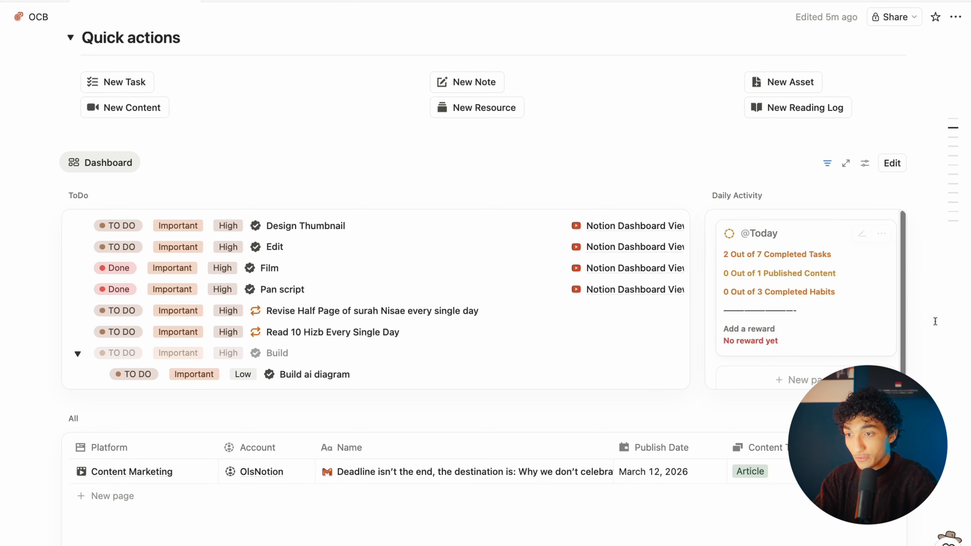
scroll(647, 306, down, 6)
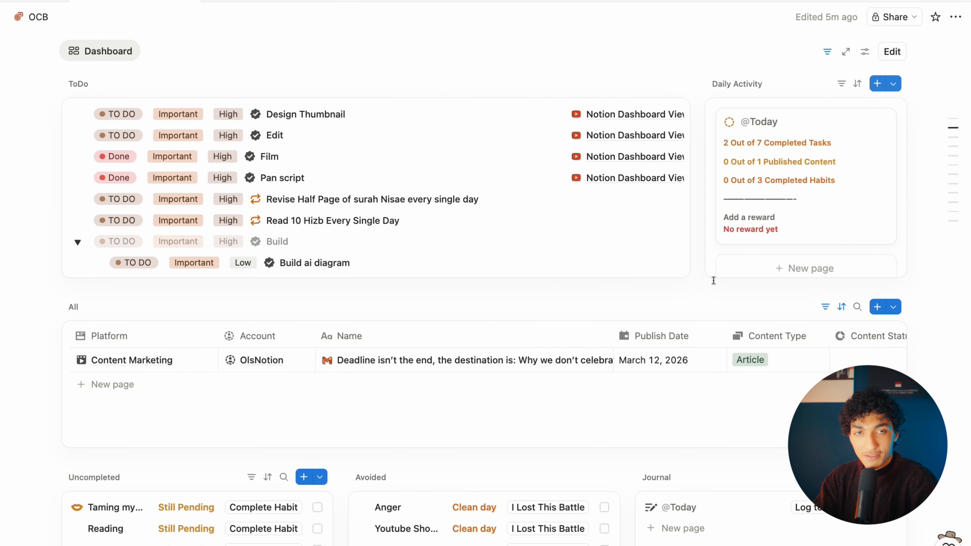
scroll(710, 278, down, 8)
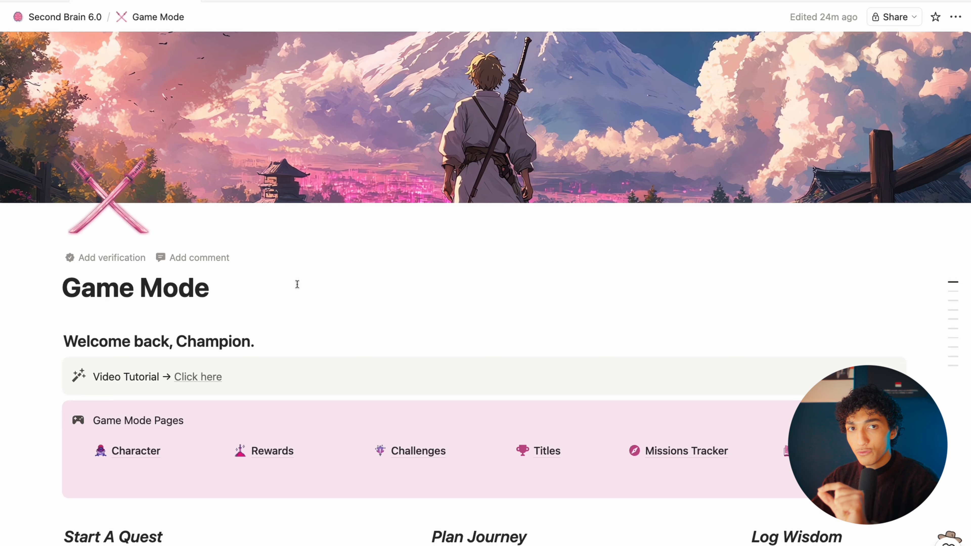
Step: Insert a Dashboard via /da under the title with a Character Brain gallery widget
key(Return)
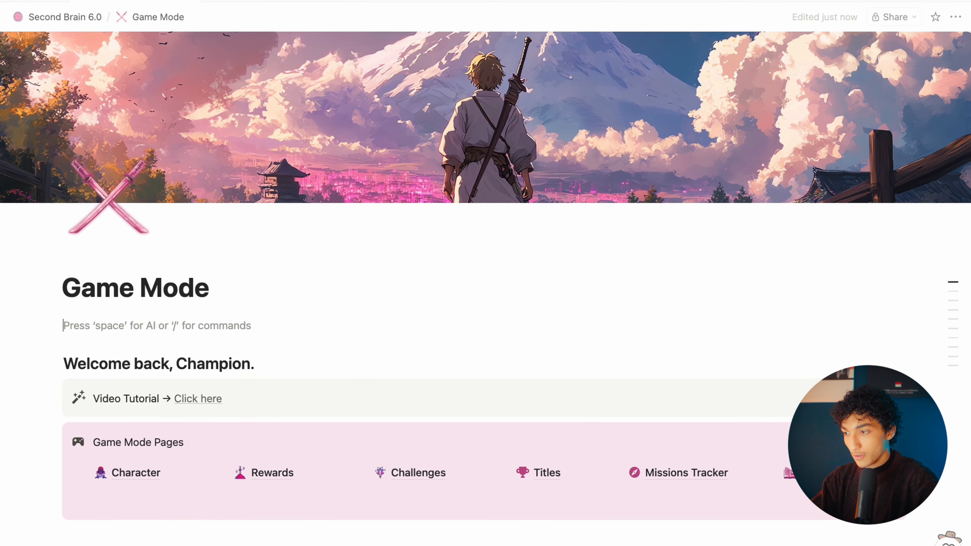
text(/da)
key(Return)
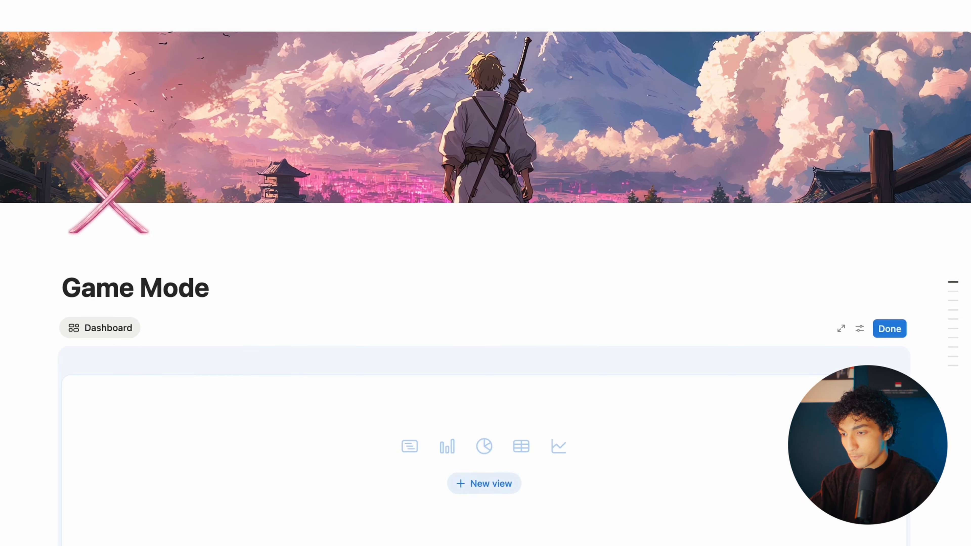
scroll(484, 429, down, 2)
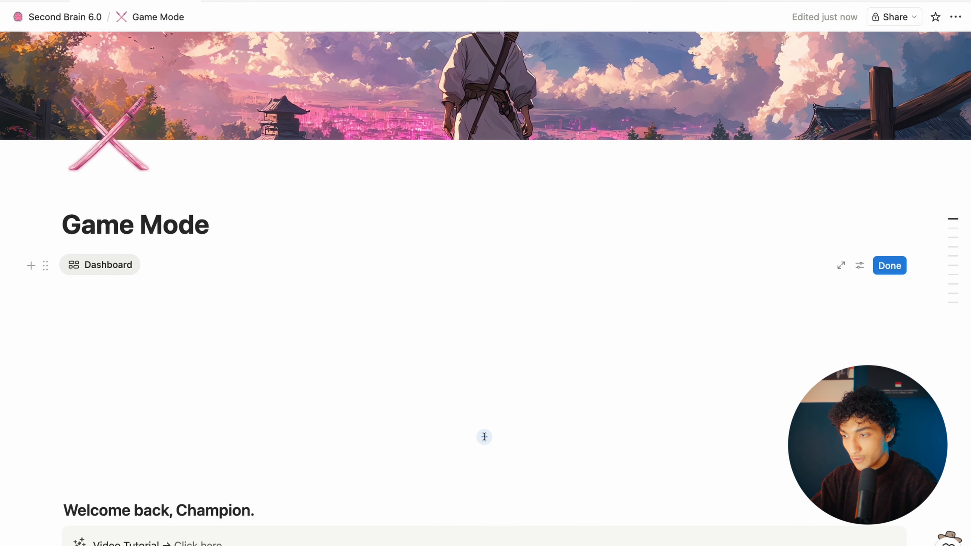
click(483, 436)
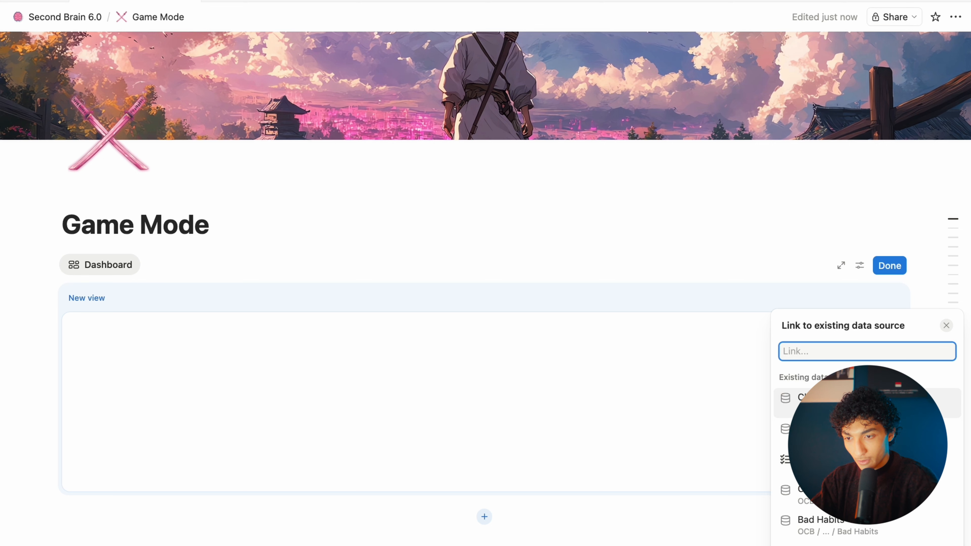
click(807, 398)
click(837, 72)
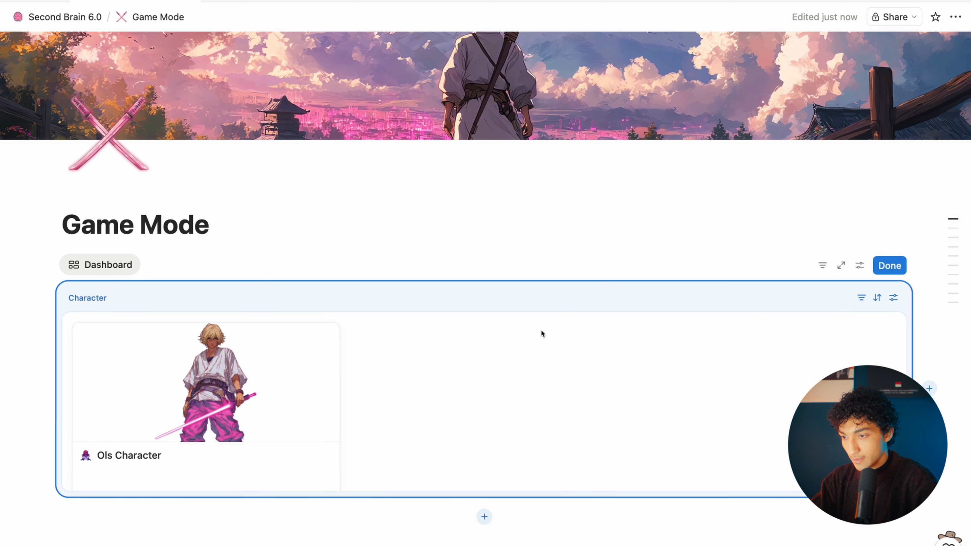
Step: Add widget rows below Character showing the Today view and the Easy challenges data source
click(484, 516)
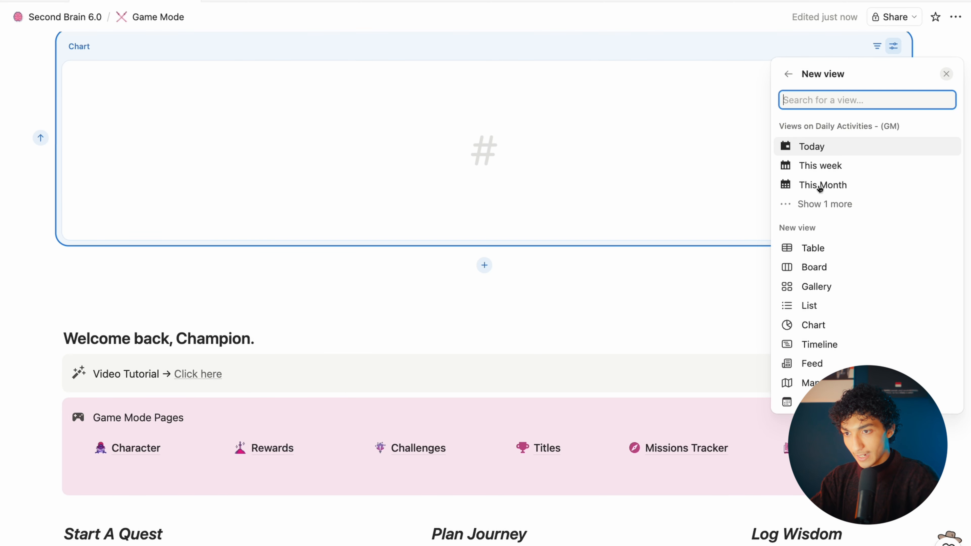
click(819, 147)
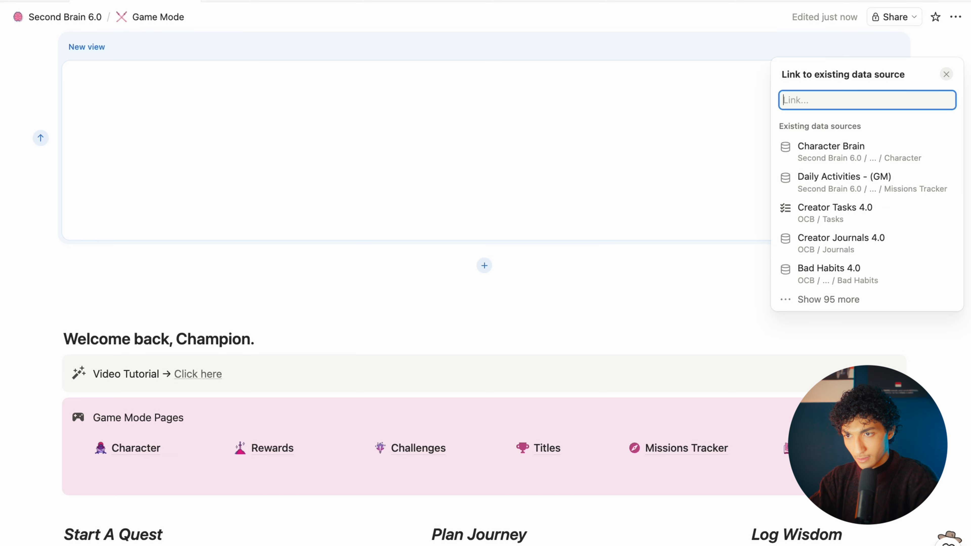
text(chall)
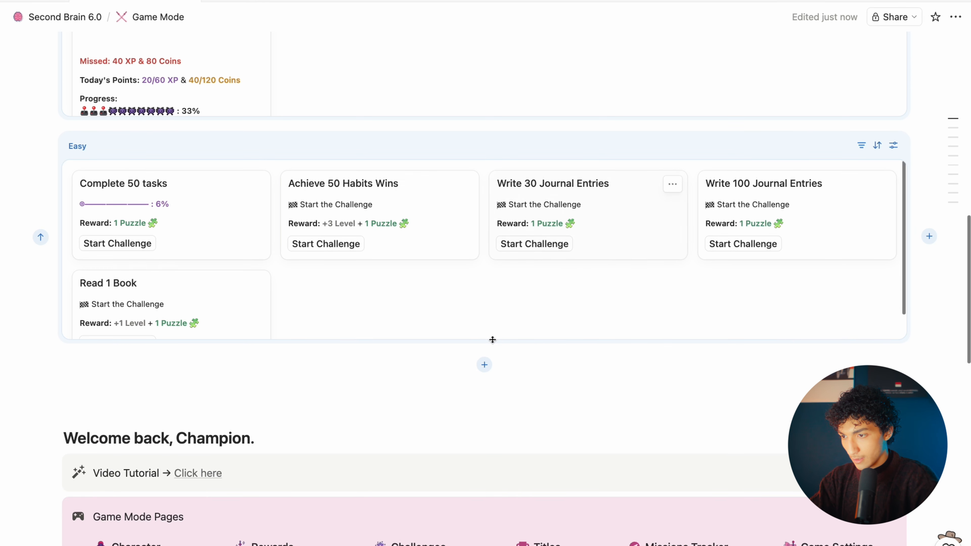
Step: Add another widget row and link the Titles data source into it
click(483, 366)
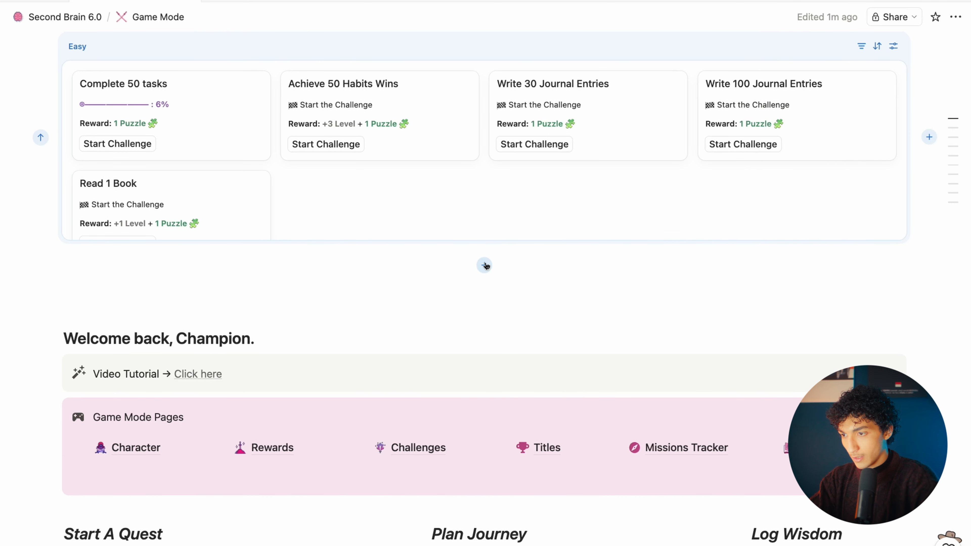
click(484, 265)
text(titles)
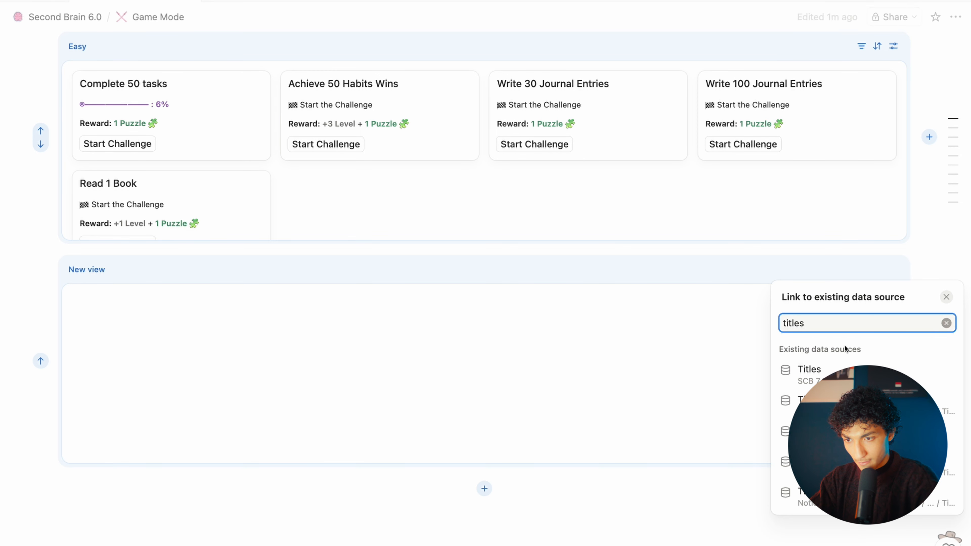
click(836, 370)
scroll(713, 265, up, 10)
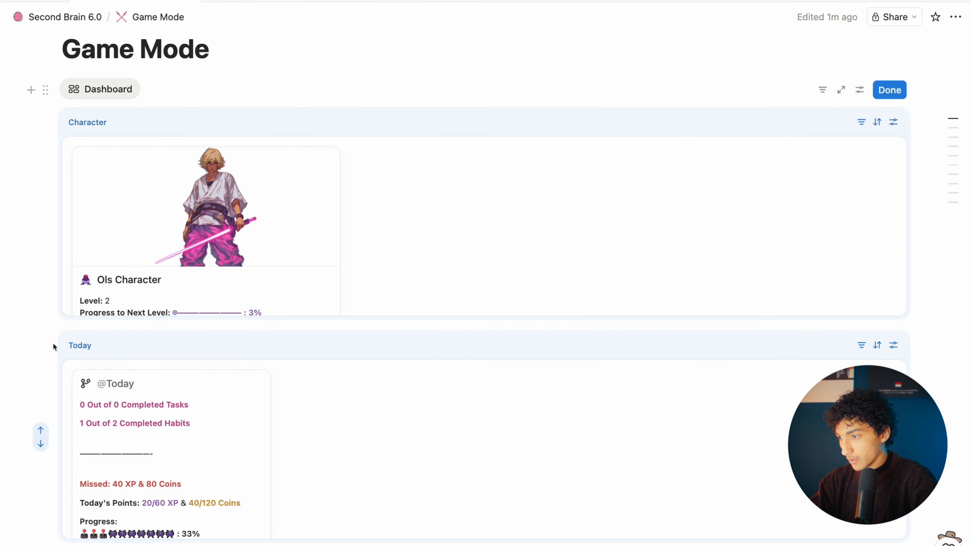
Step: Move Today beside Character, then slot the second Easy widget between them
drag(83, 353, 875, 238)
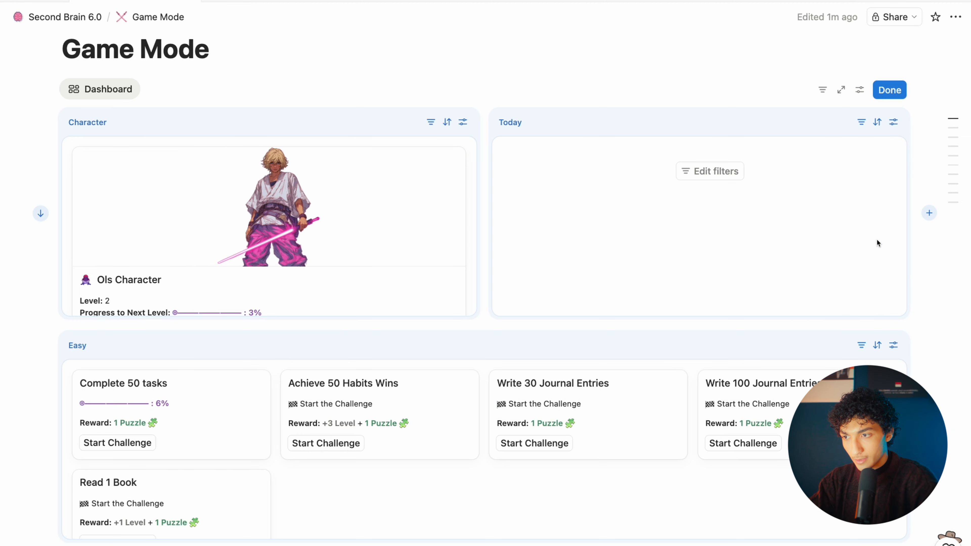
scroll(483, 289, down, 5)
scroll(472, 306, down, 1)
scroll(415, 387, up, 3)
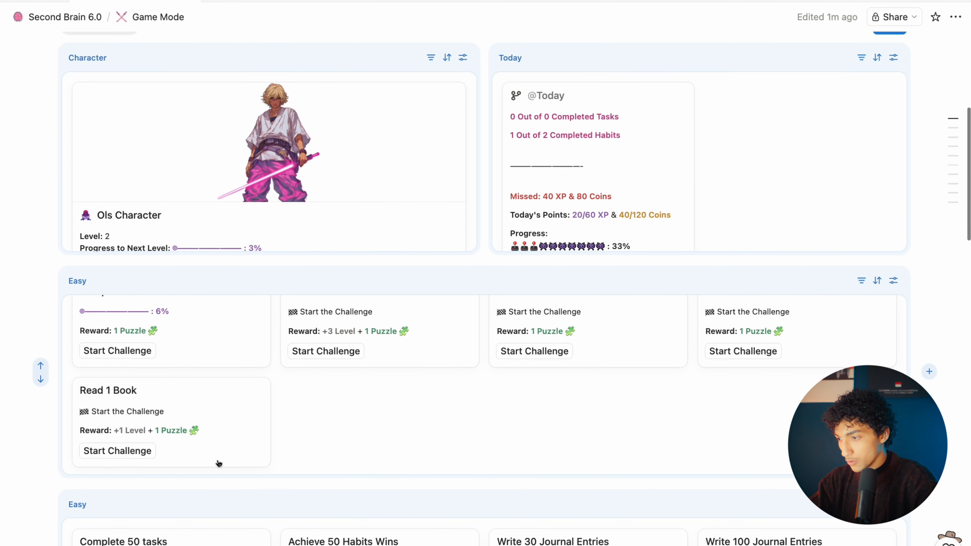
drag(71, 508, 479, 199)
scroll(482, 200, up, 2)
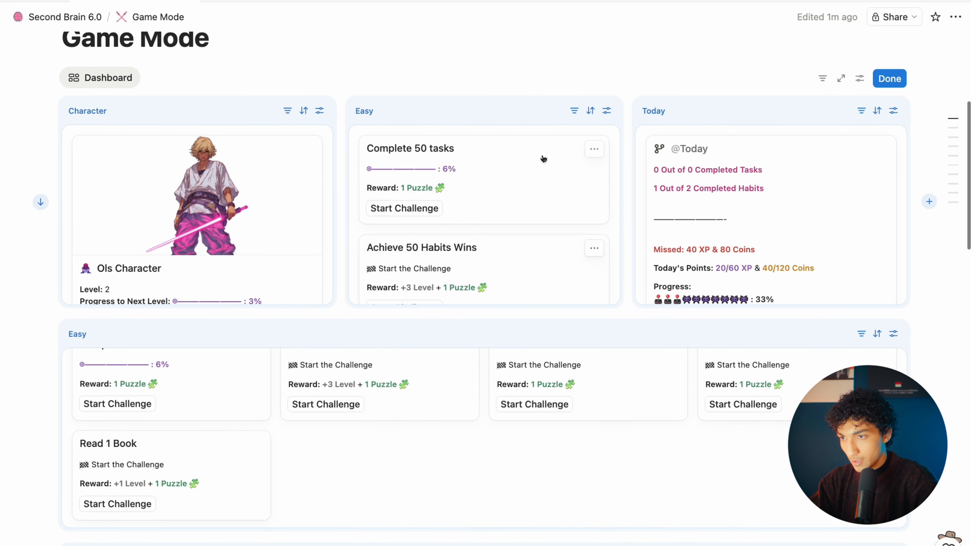
Step: Remove the Difficulty: Easy filter from the top-row Easy widget
click(606, 111)
click(574, 111)
click(574, 110)
click(722, 163)
click(805, 185)
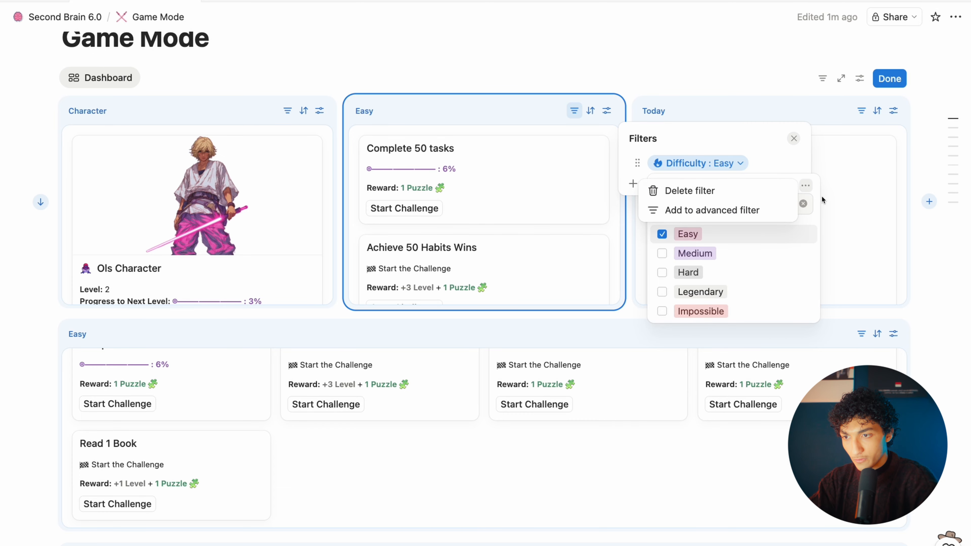
click(694, 188)
click(923, 179)
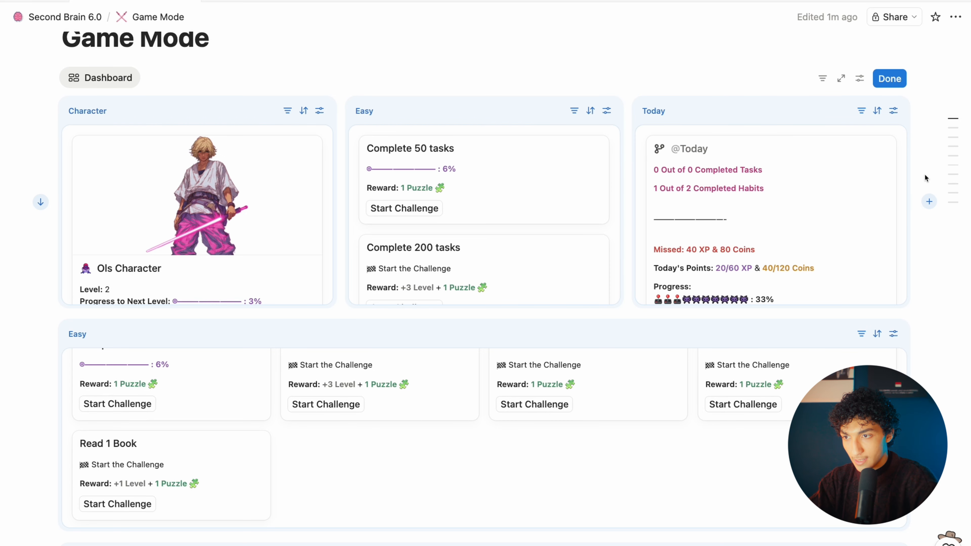
Step: Change the Easy widget's layout to a Number chart based on the Completed property
click(607, 111)
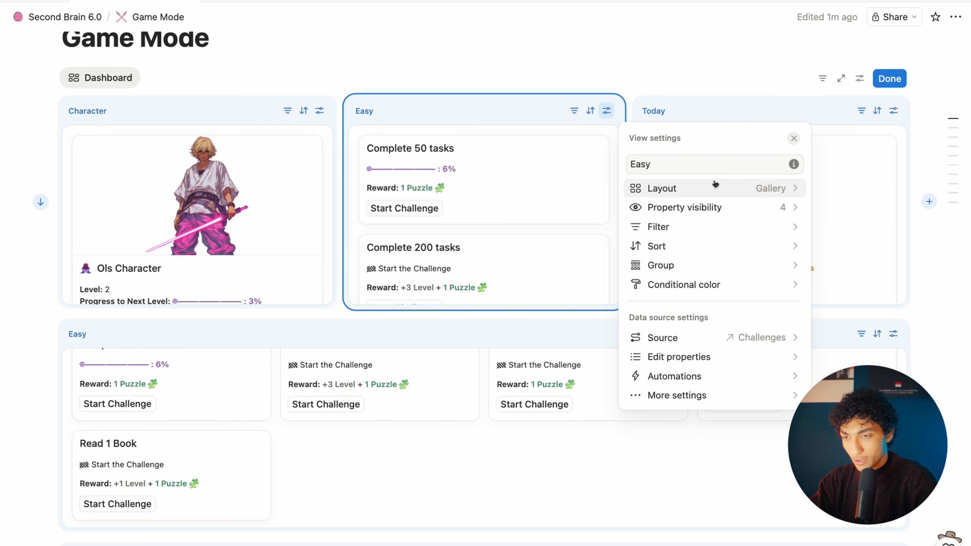
click(654, 188)
click(664, 264)
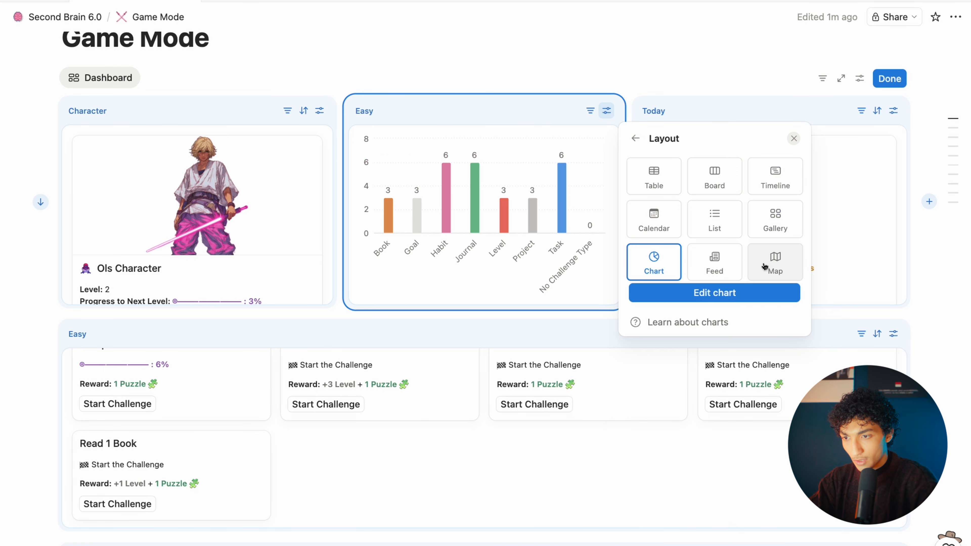
click(709, 293)
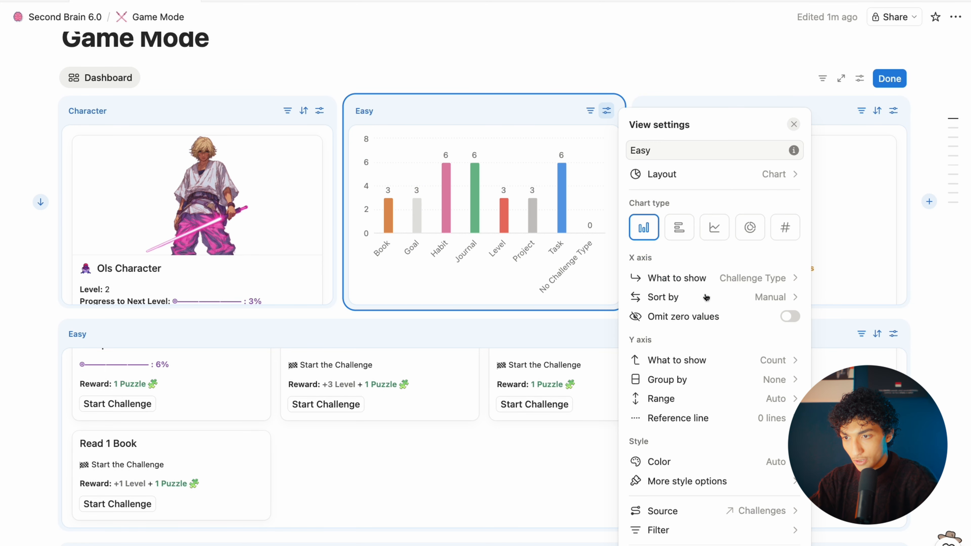
click(784, 228)
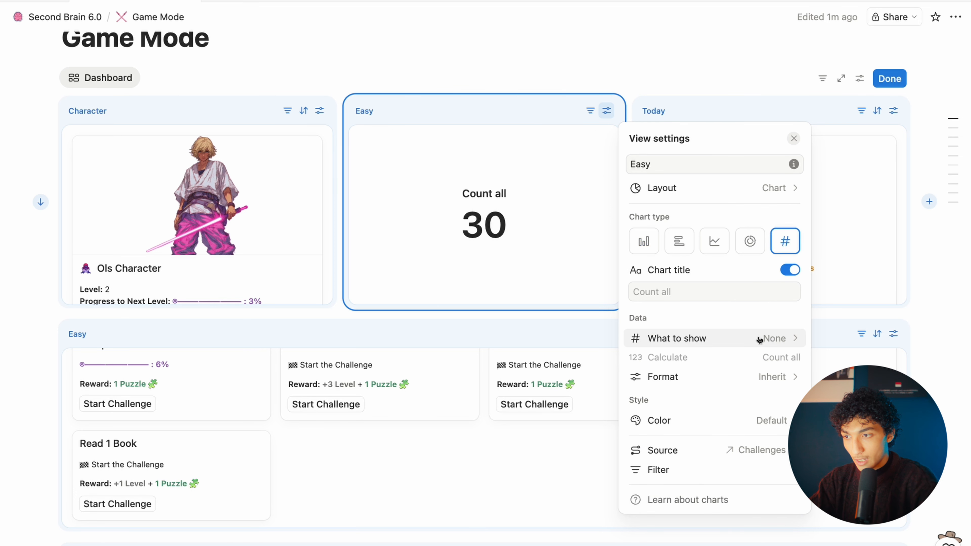
click(760, 338)
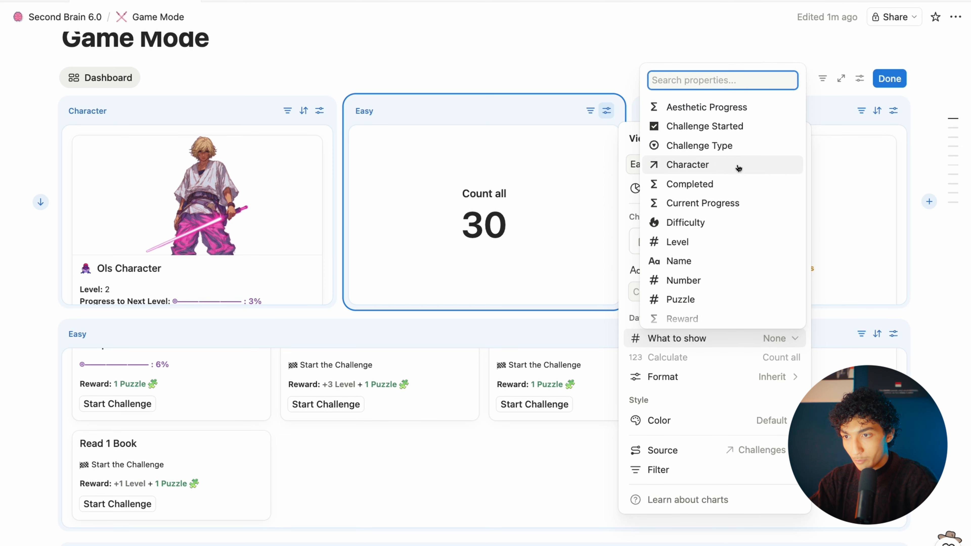
click(716, 185)
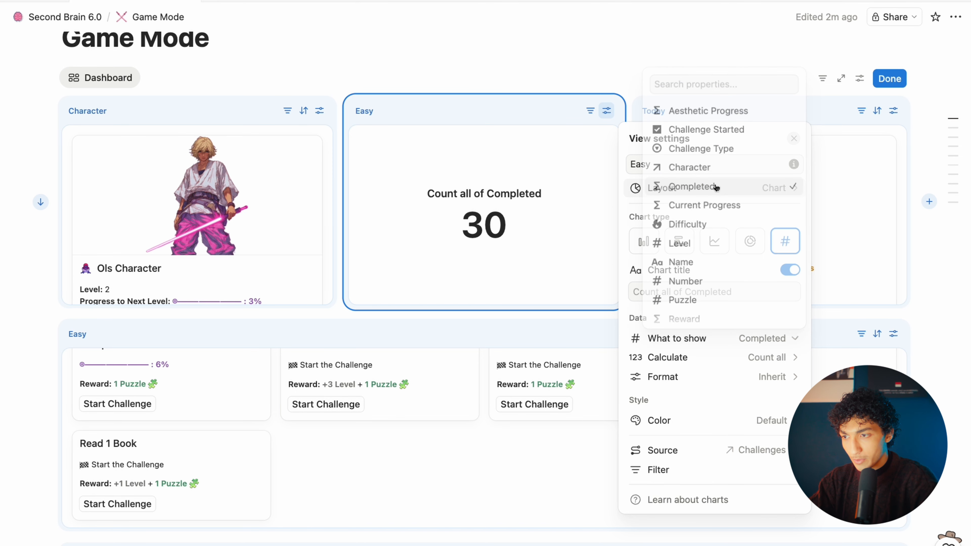
Step: Make the number count Checked Completed entries and colour it pink
click(747, 356)
mouse_move(682, 378)
click(827, 379)
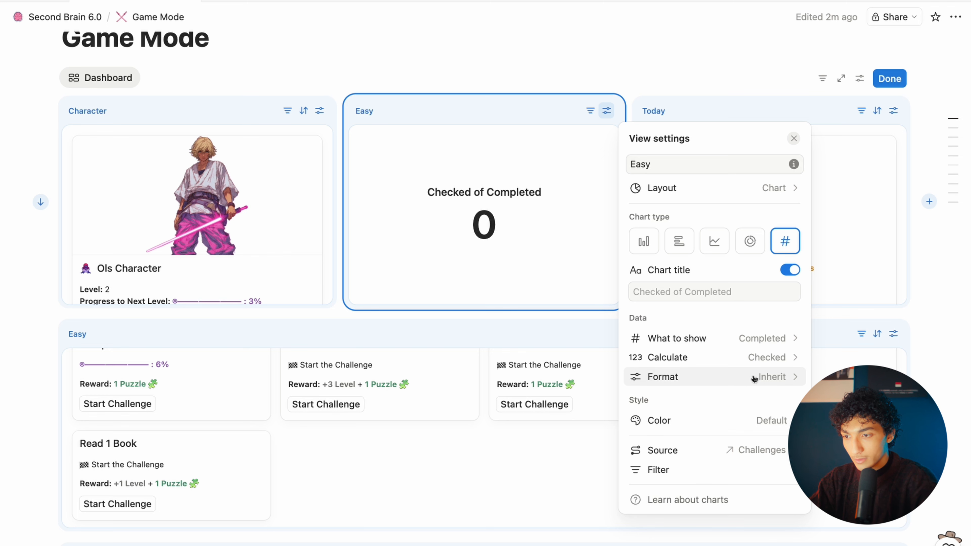
click(752, 427)
click(765, 494)
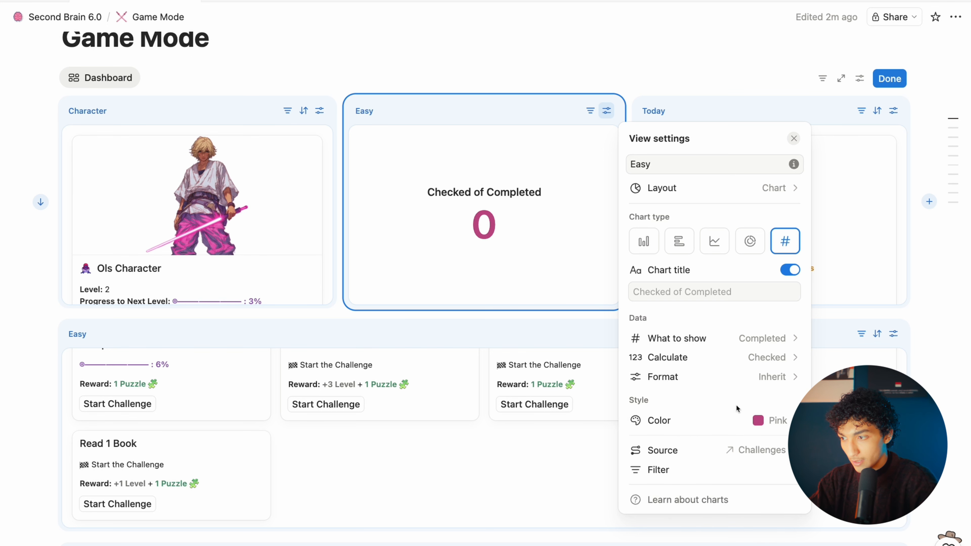
click(477, 348)
scroll(659, 382, up, 2)
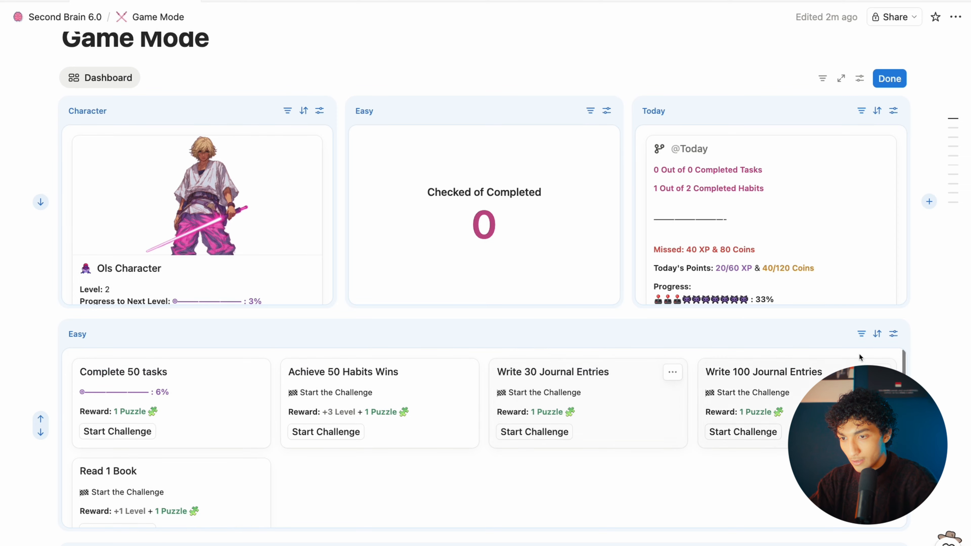
Step: Rename the lower Easy gallery view to 'Challenges'
click(893, 334)
double_click(823, 100)
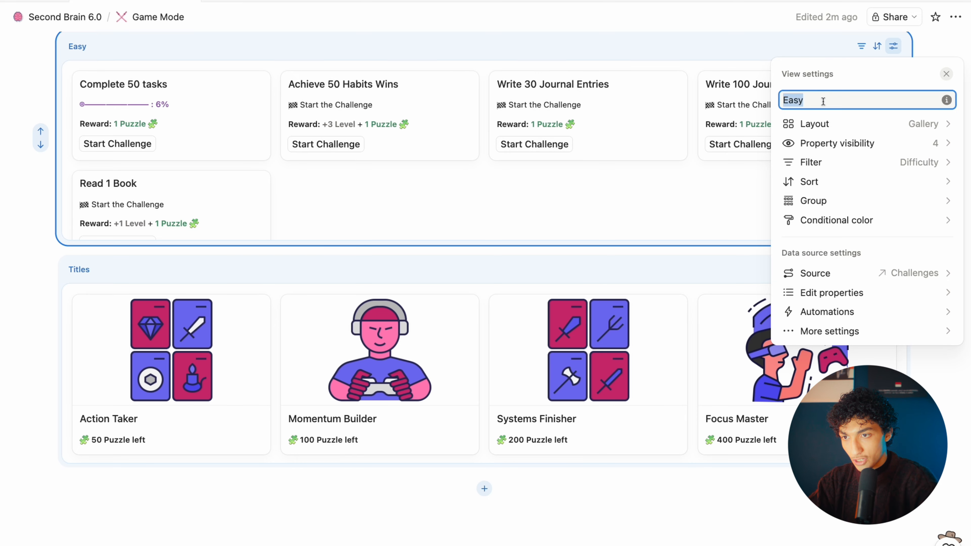
text(Chall)
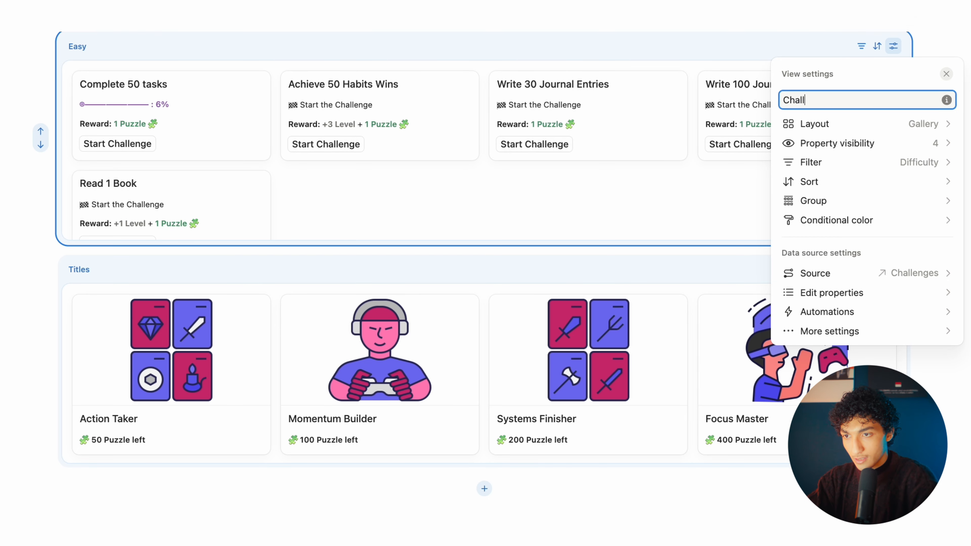
text(enges)
key(Escape)
Step: Replace the Difficulty filter with a Challenge Started filter and move Titles beside Challenges
click(860, 46)
click(854, 98)
click(947, 122)
click(837, 126)
click(855, 99)
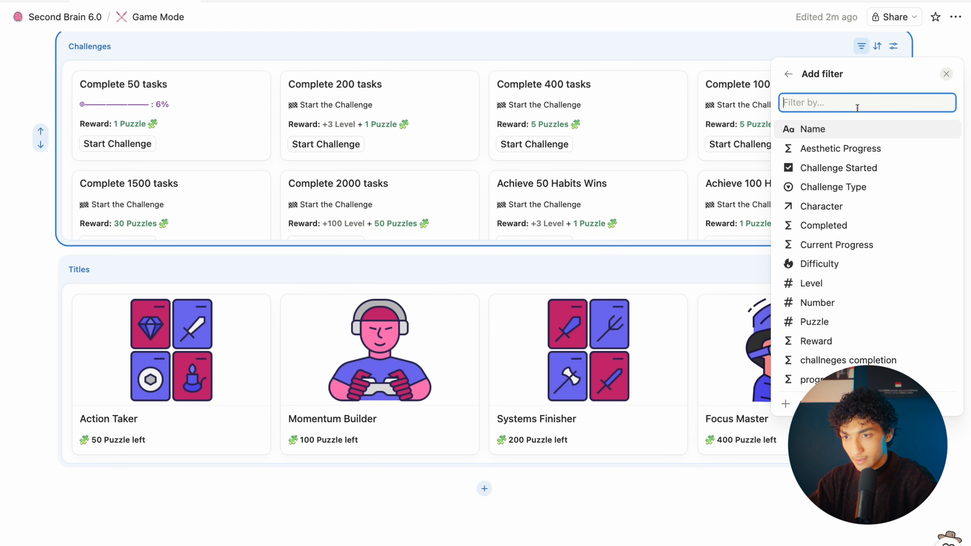
click(849, 170)
scroll(917, 218, up, 3)
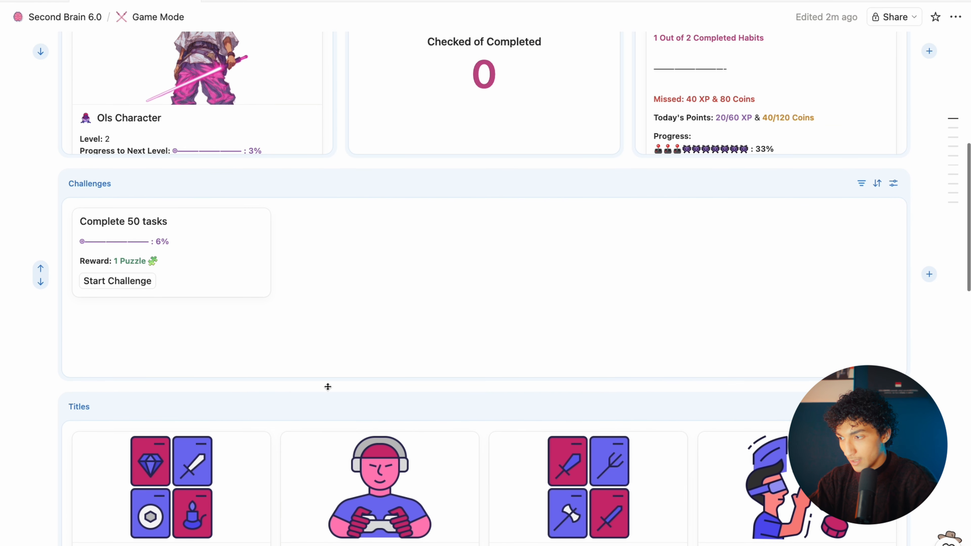
drag(68, 404, 899, 310)
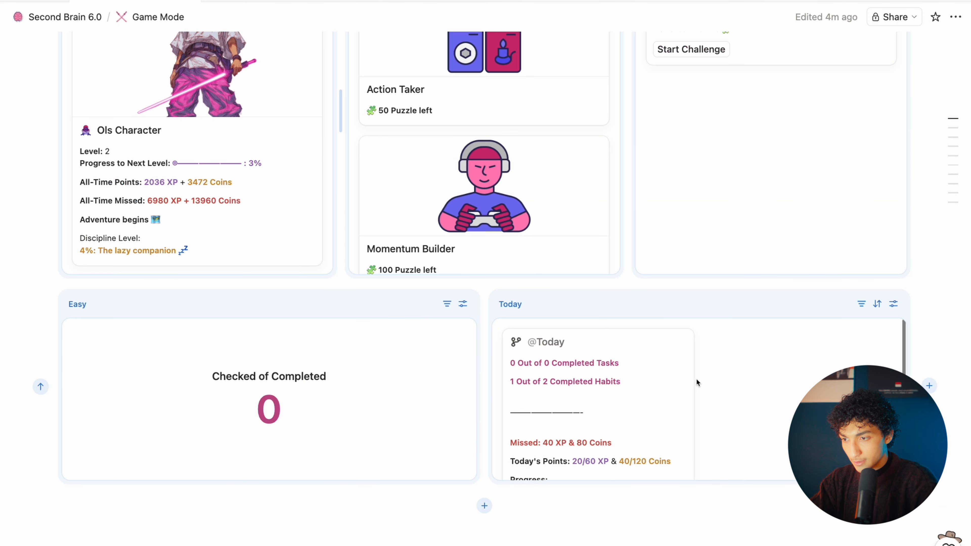
Step: Reposition Today in the top row and put Challenges beside the Easy number chart
scroll(695, 381, up, 2)
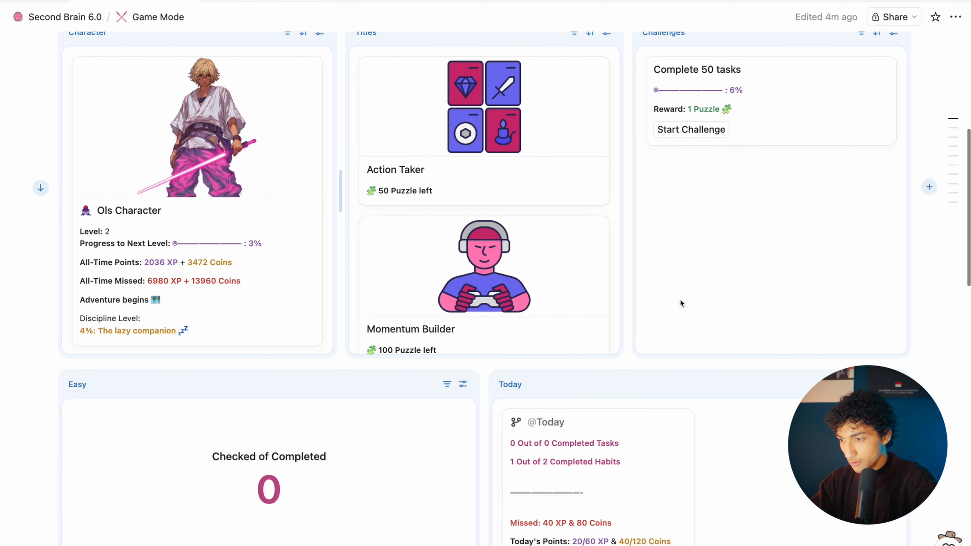
scroll(680, 302, up, 1)
scroll(637, 321, down, 1)
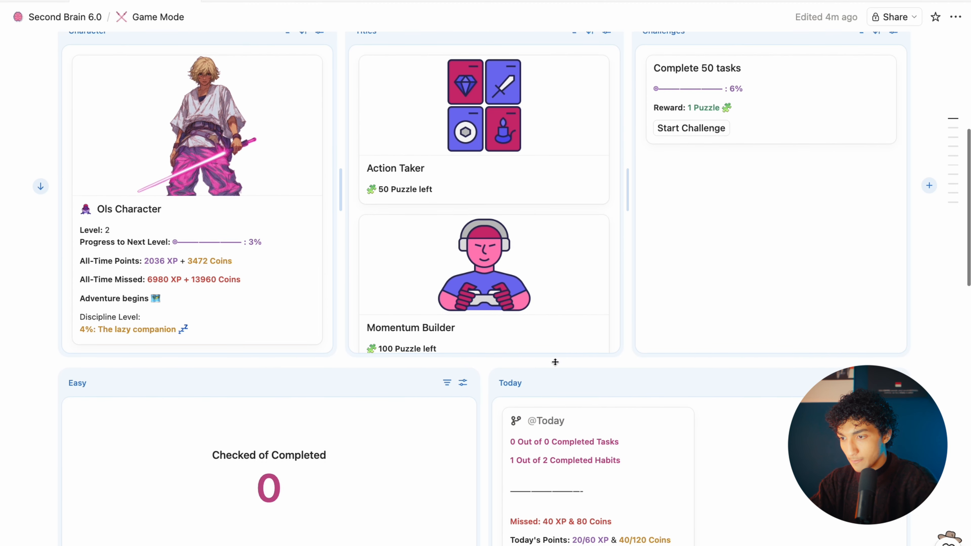
drag(495, 383, 898, 292)
click(512, 68)
drag(512, 68, 878, 505)
Step: Move Titles into the top row beside Character and Today, then finish editing the dashboard
scroll(651, 496, down, 2)
scroll(650, 498, up, 3)
drag(379, 103, 910, 110)
scroll(804, 224, down, 3)
scroll(840, 289, up, 3)
scroll(922, 362, down, 3)
scroll(921, 362, up, 2)
scroll(921, 365, up, 2)
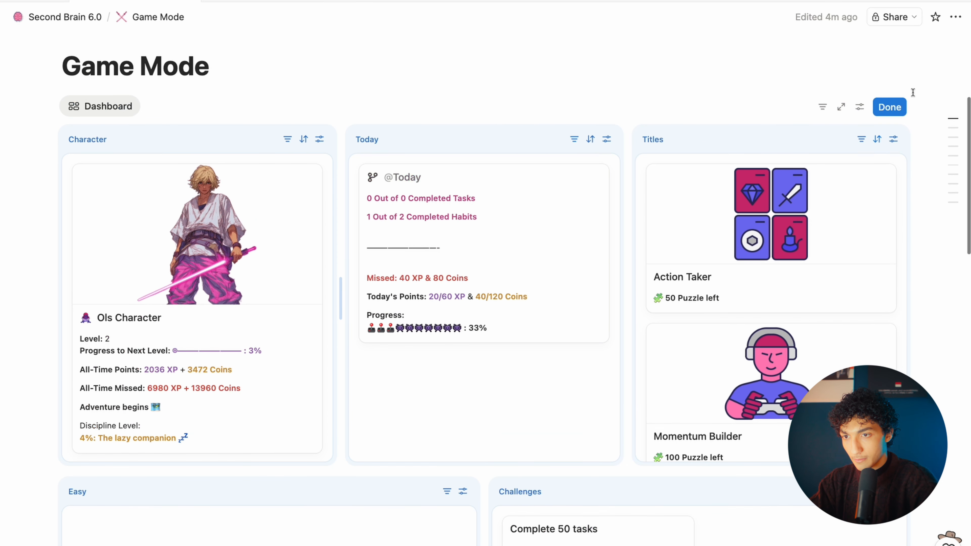
click(889, 106)
scroll(923, 383, down, 3)
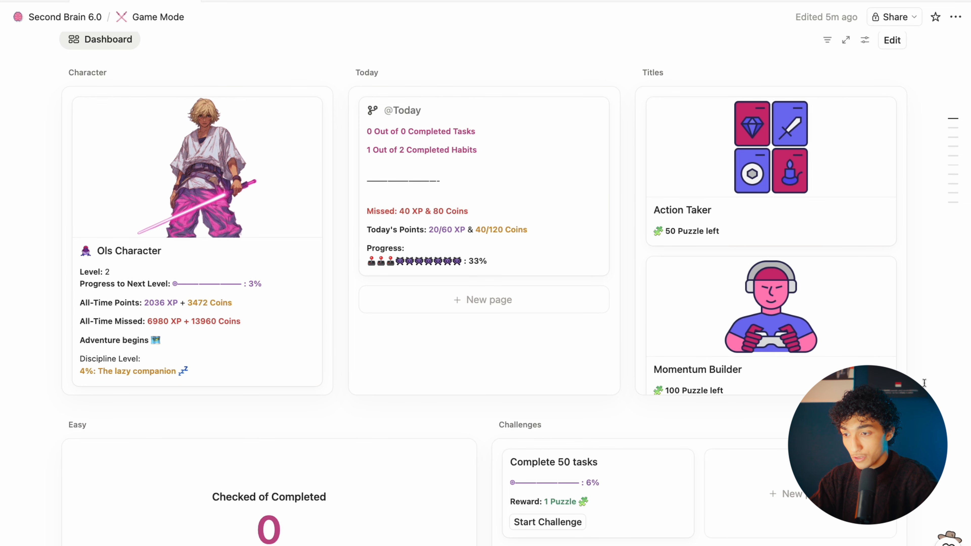
scroll(923, 382, down, 3)
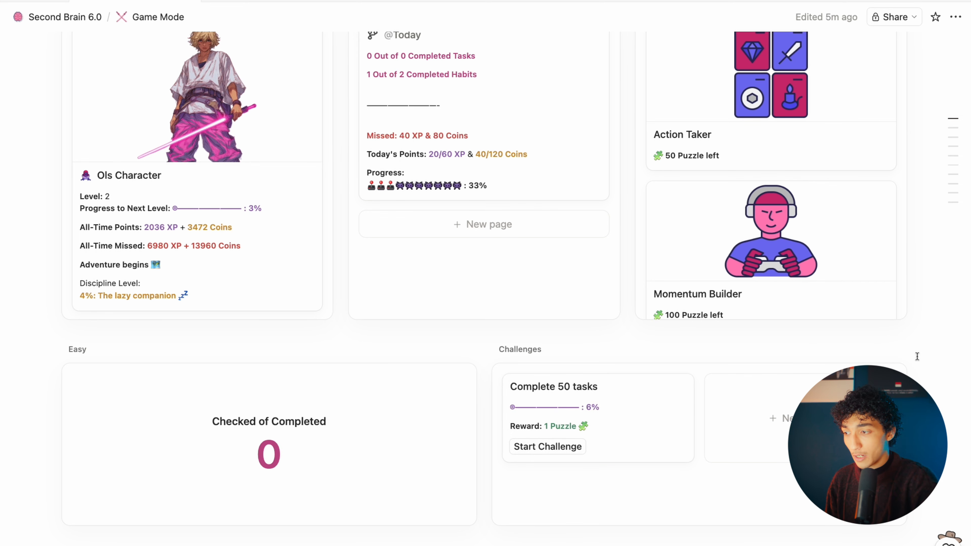
scroll(917, 356, up, 2)
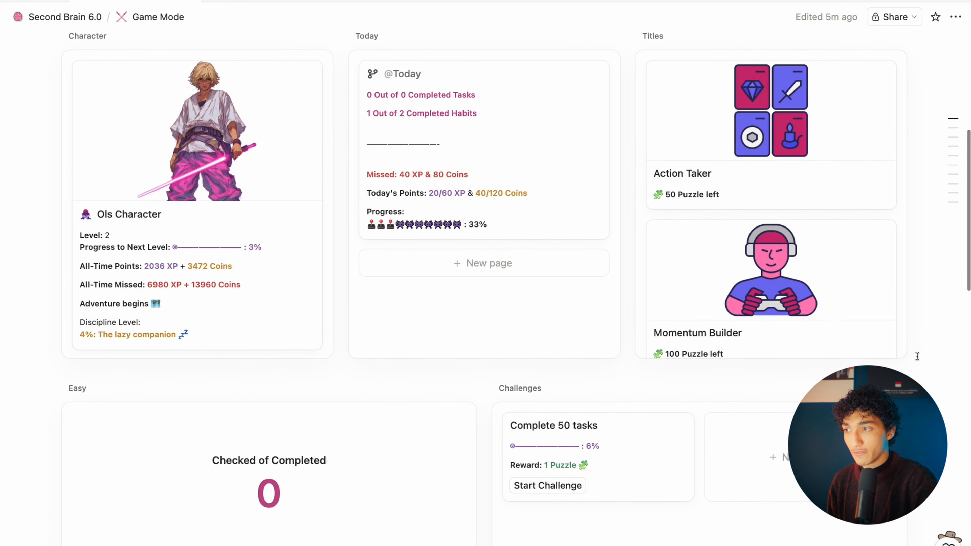
scroll(917, 356, up, 1)
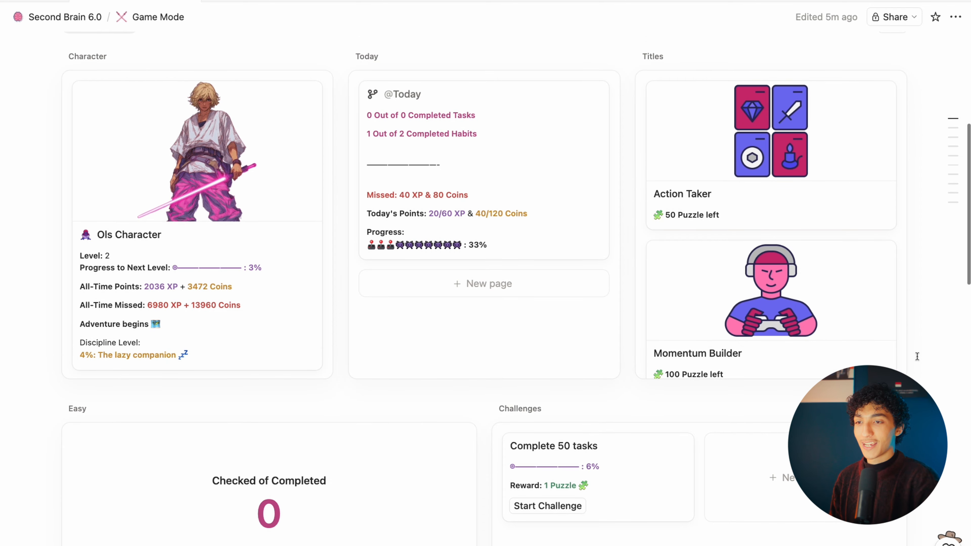